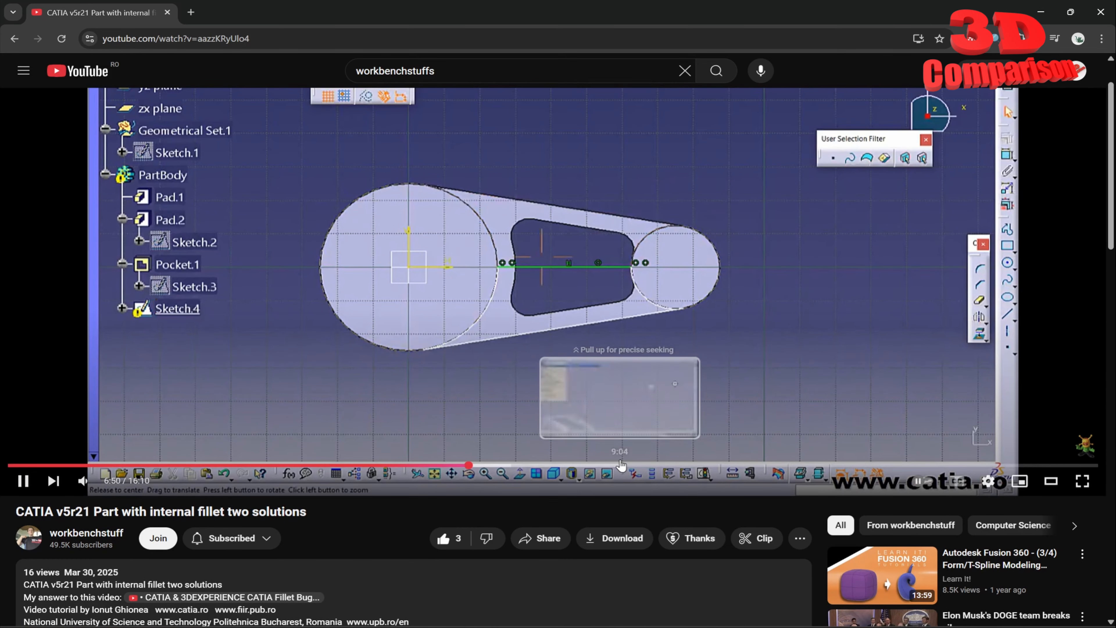
- Skip ahead through the internal fillet tutorial video to about 14:10 and pause on the pocketed part
click(619, 464)
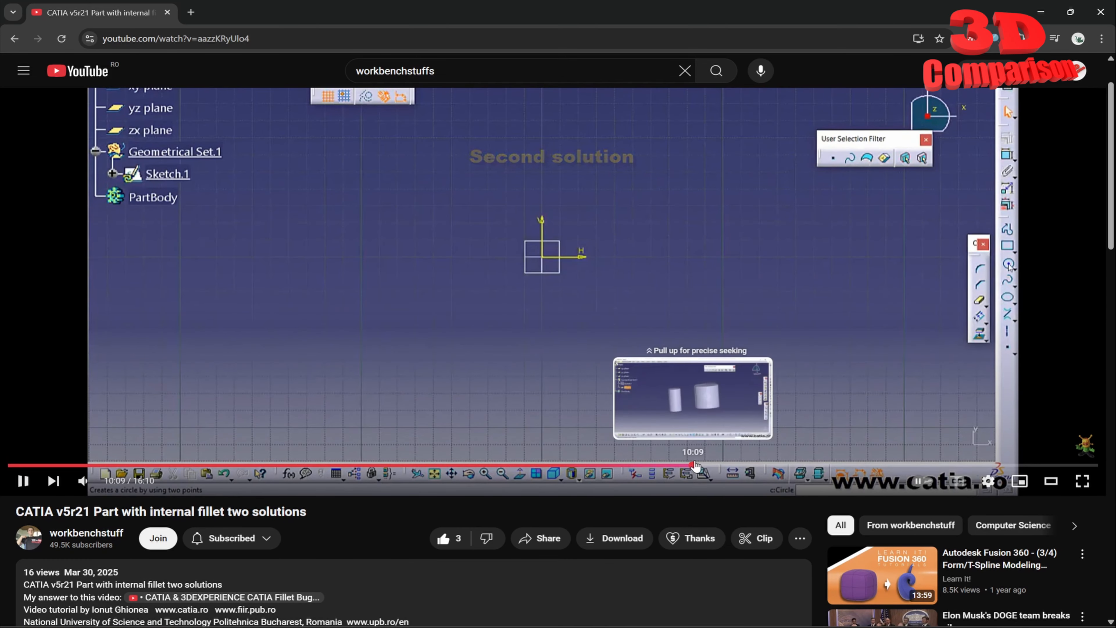
click(696, 465)
scroll(696, 464, up, 1)
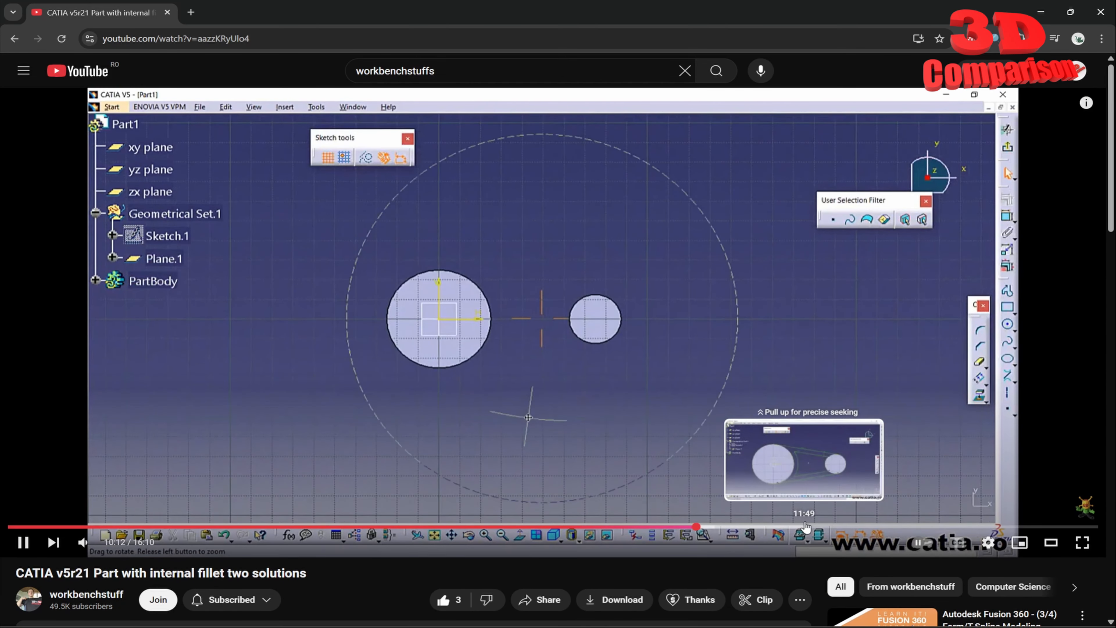
click(805, 527)
click(885, 525)
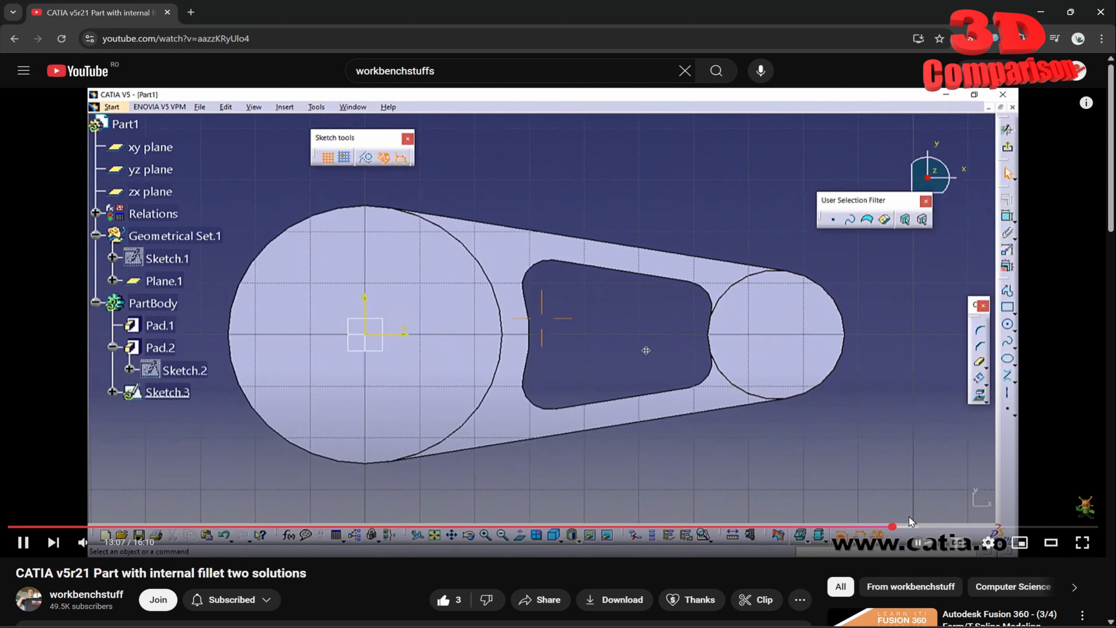
click(941, 527)
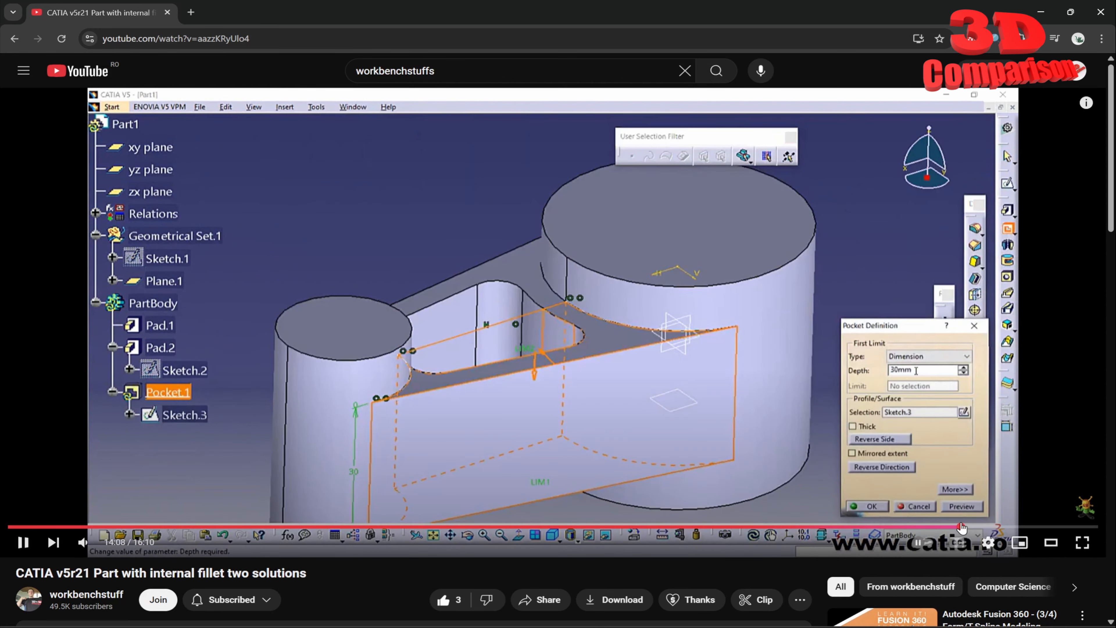
click(961, 526)
key(space)
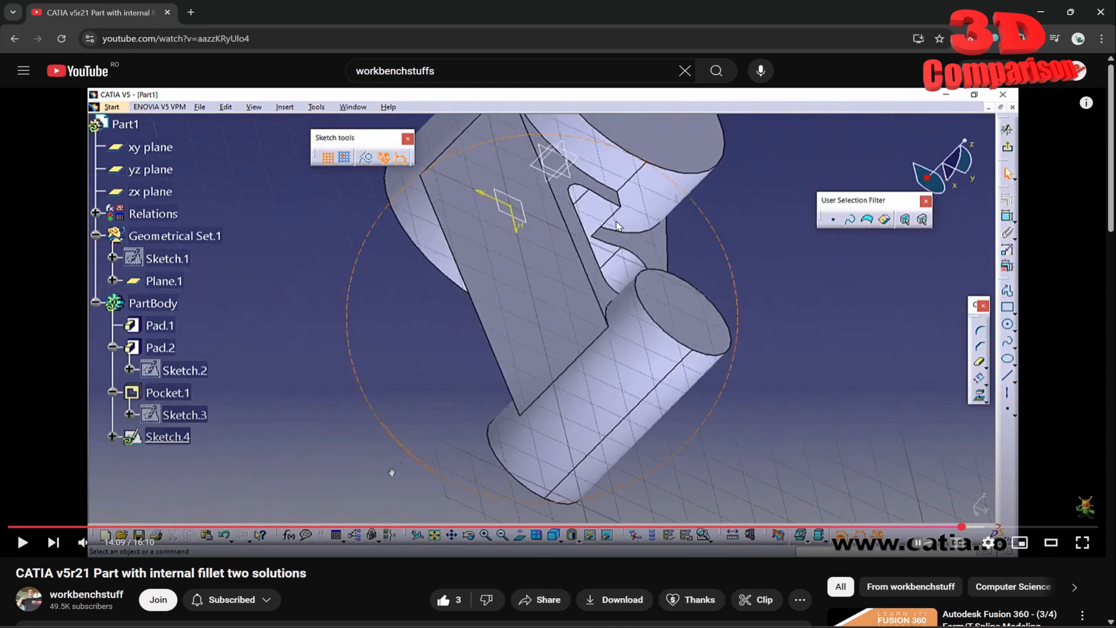
key(space)
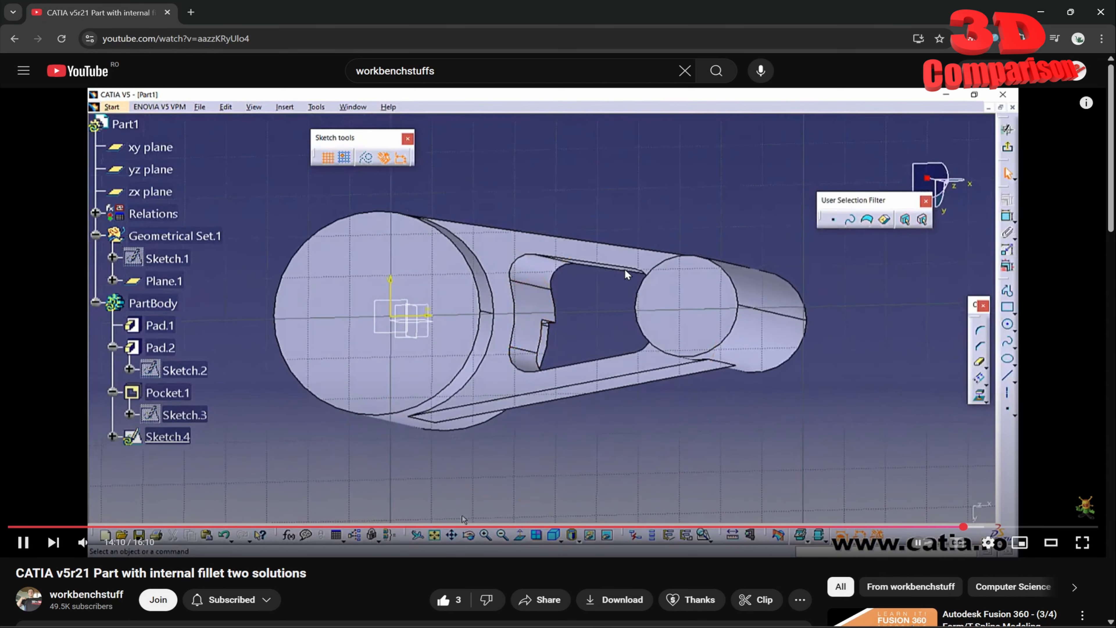
key(space)
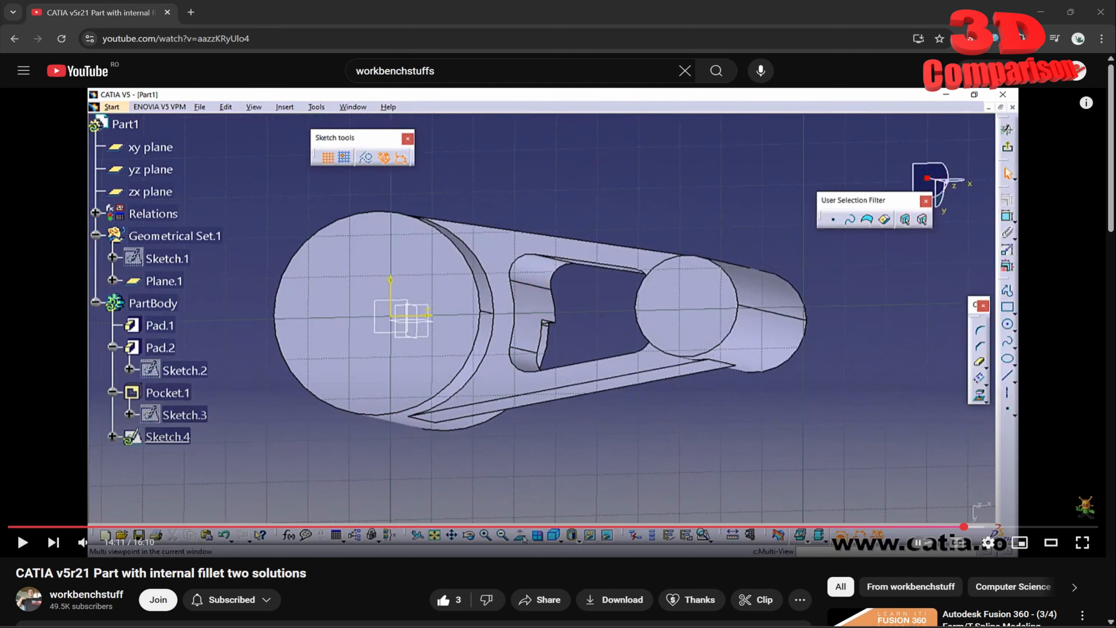
- Switch to CATIA V5 with the fillet part and expand the PartBody feature tree to inspect the notch beside the large cylinder
key(alt+Tab)
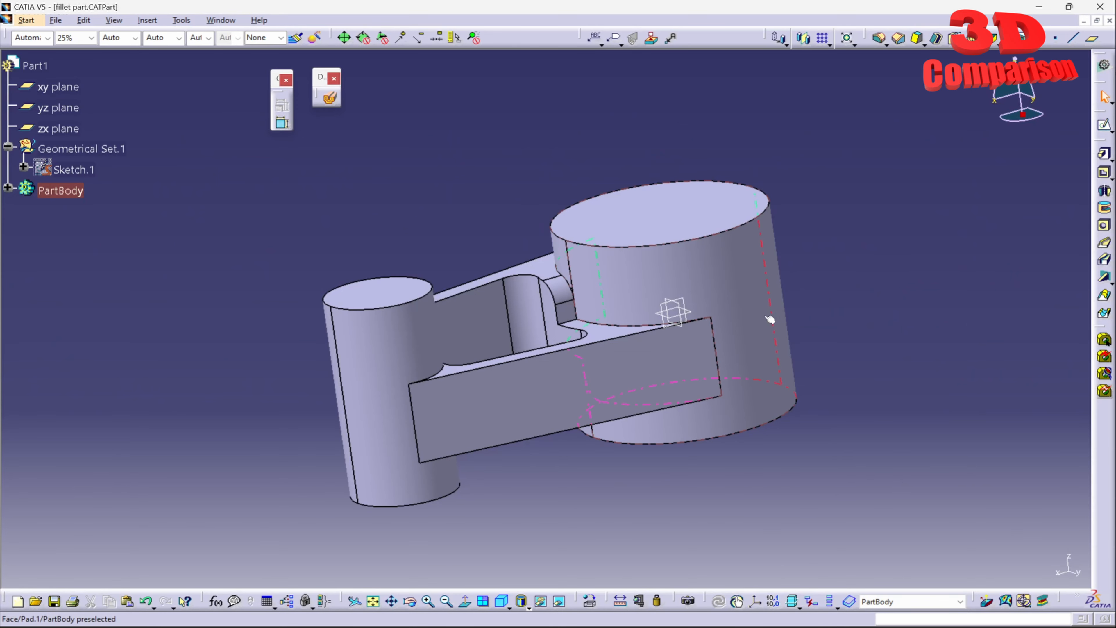
click(8, 188)
middle_drag(460, 240, 532, 347)
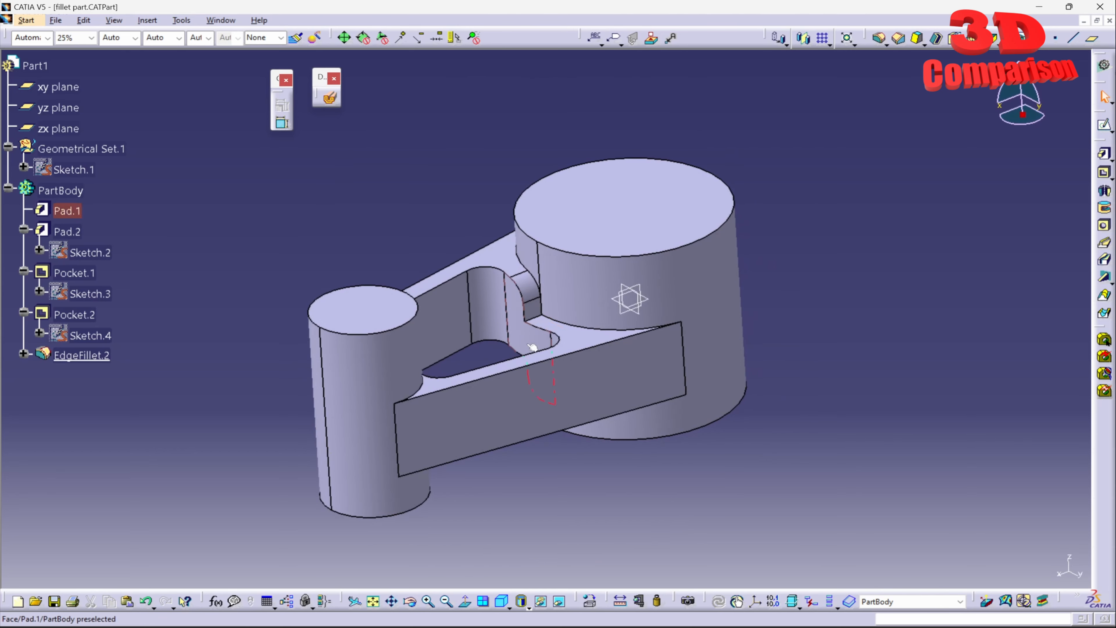
middle_drag(484, 413, 473, 351)
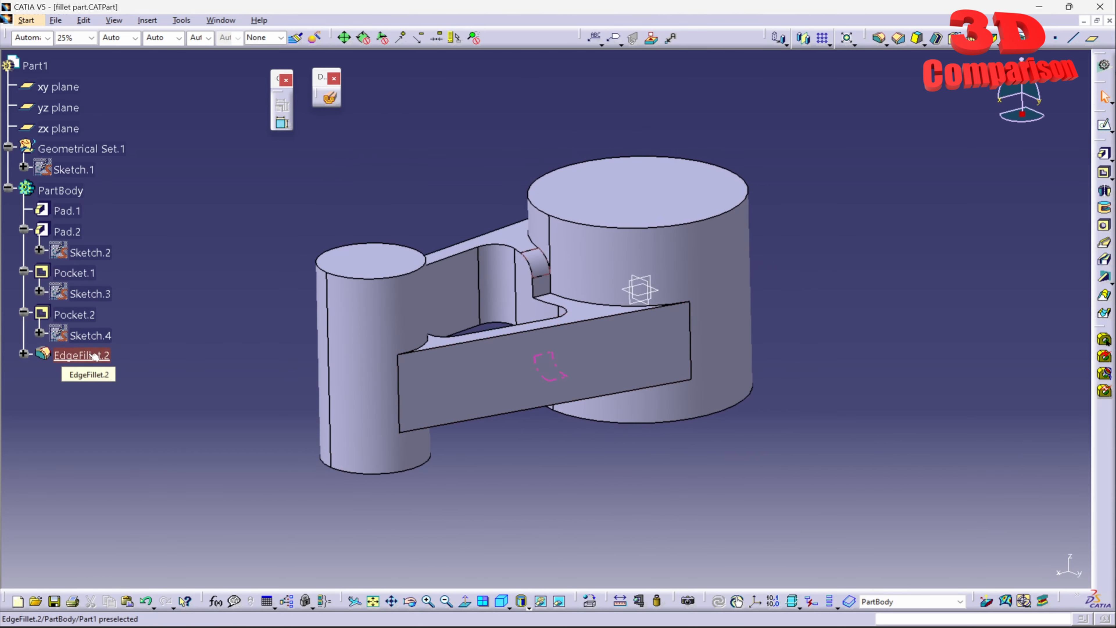
- Set the radius of EdgeFillet.2 on the two notch edges to 7 mm
double_click(107, 361)
middle_drag(506, 374, 546, 189)
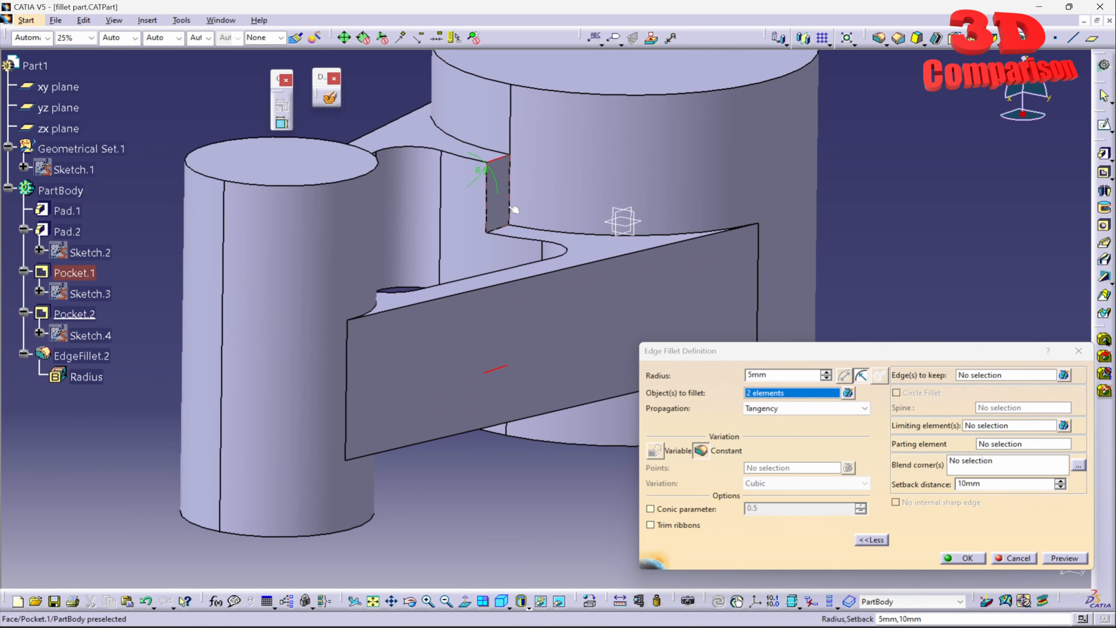
drag(777, 377, 692, 377)
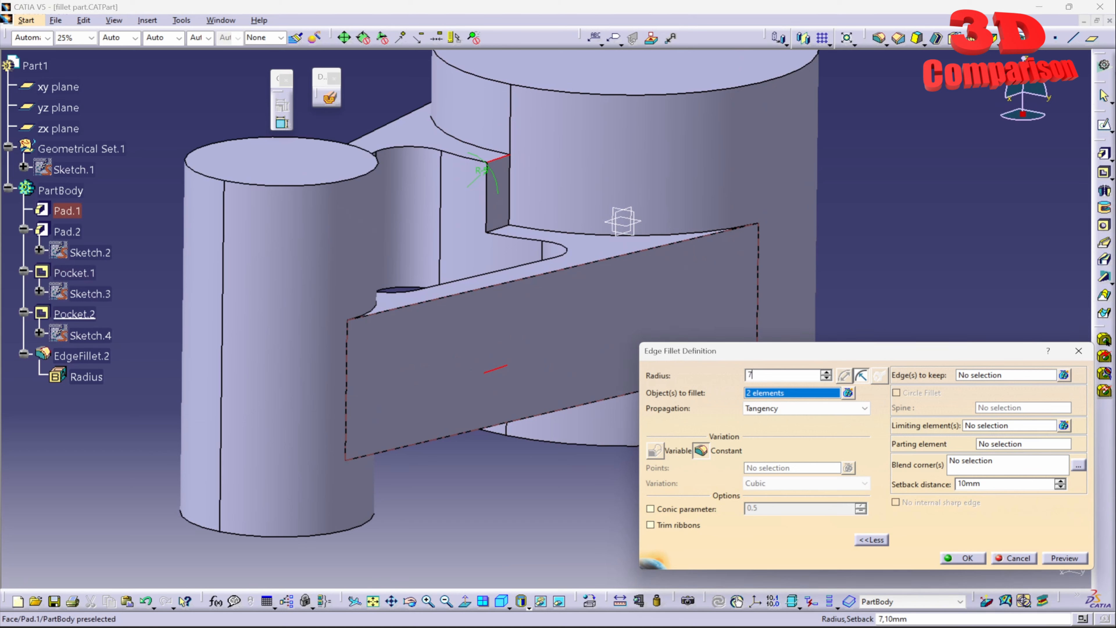
click(1057, 559)
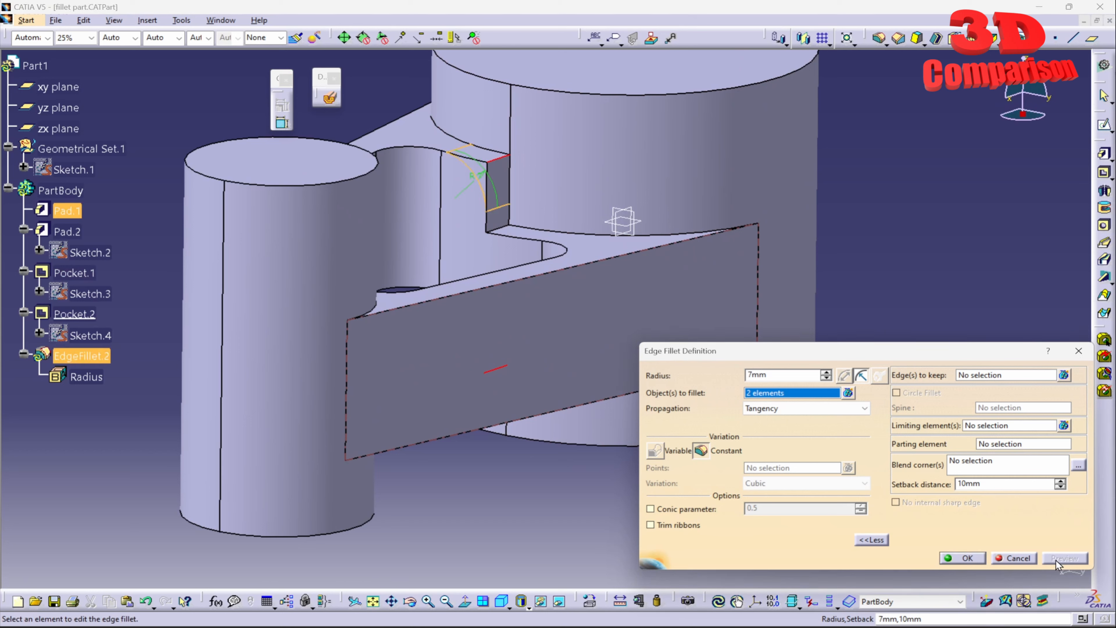
click(966, 558)
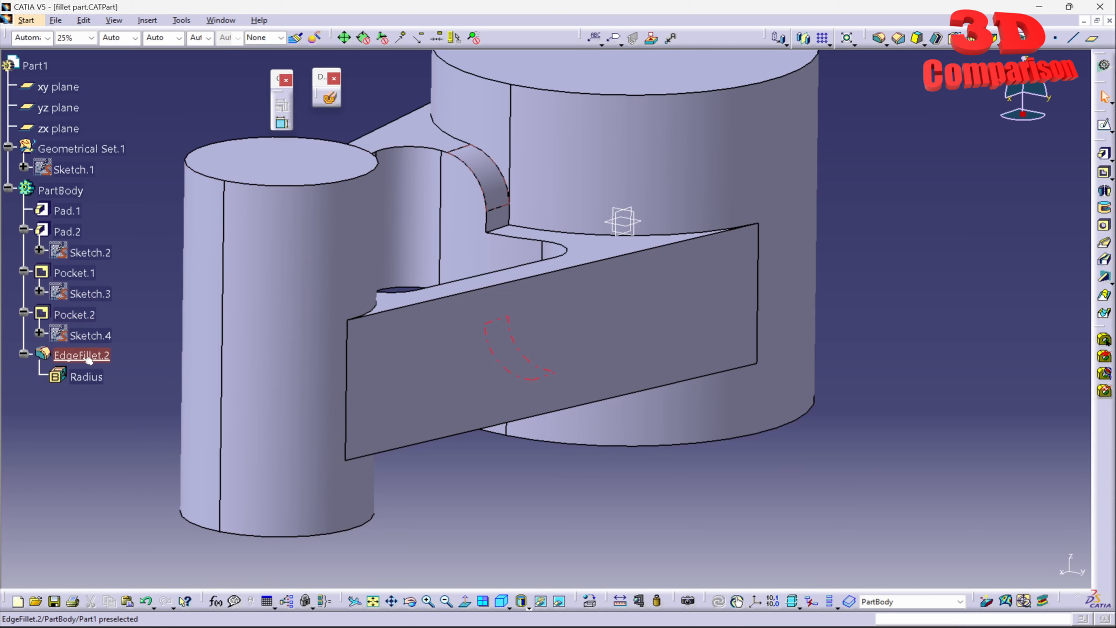
- Edit the Radius parameter of EdgeFillet.2 twice, finishing with 5 mm
double_click(88, 377)
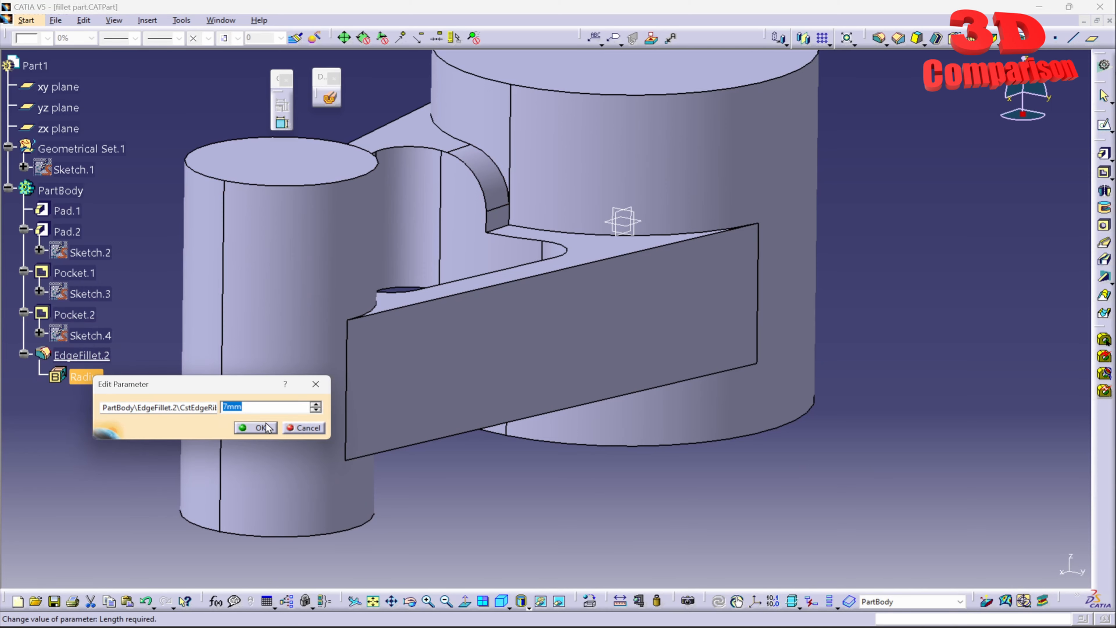
click(262, 428)
double_click(86, 377)
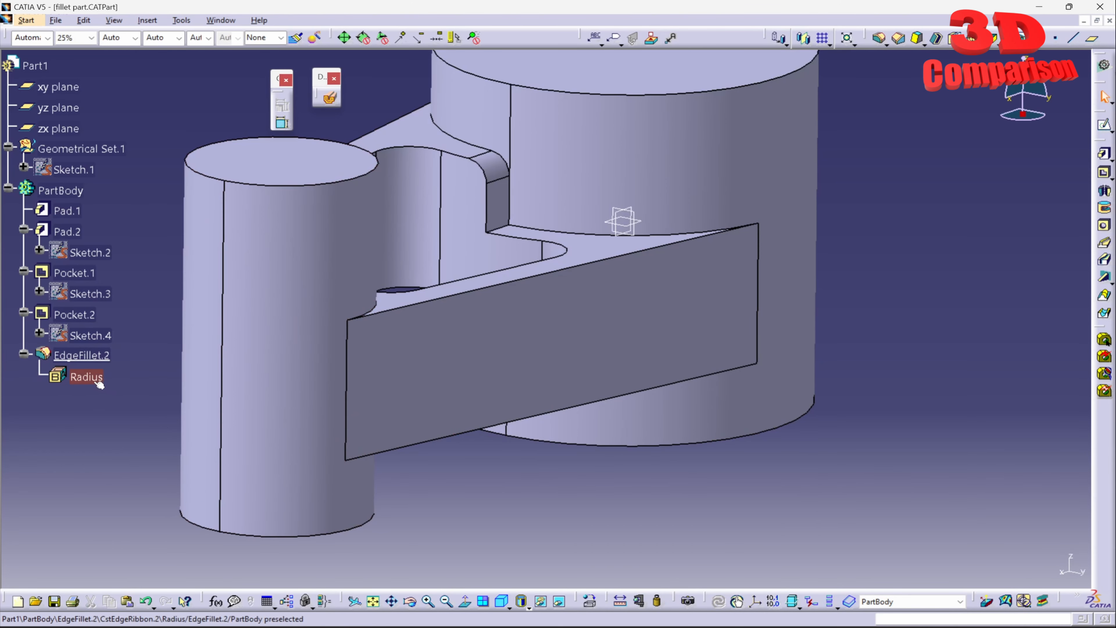
click(250, 431)
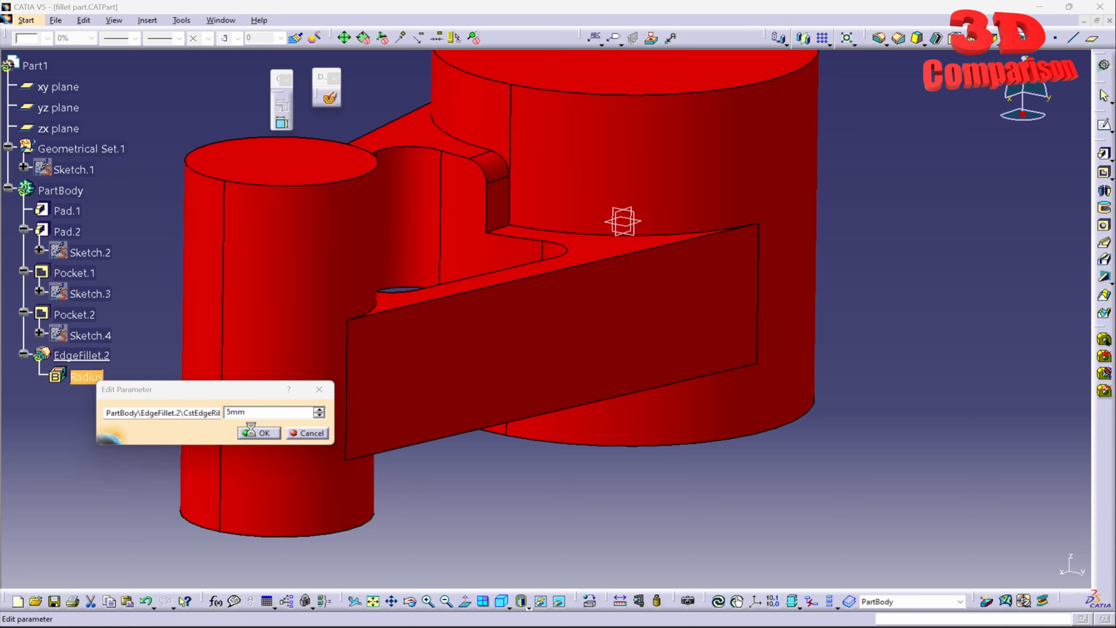
- Delete EdgeFillet.2 from the PartBody
mouse_move(613, 244)
middle_down()
mouse_move(690, 334)
mouse_move(612, 249)
middle_up()
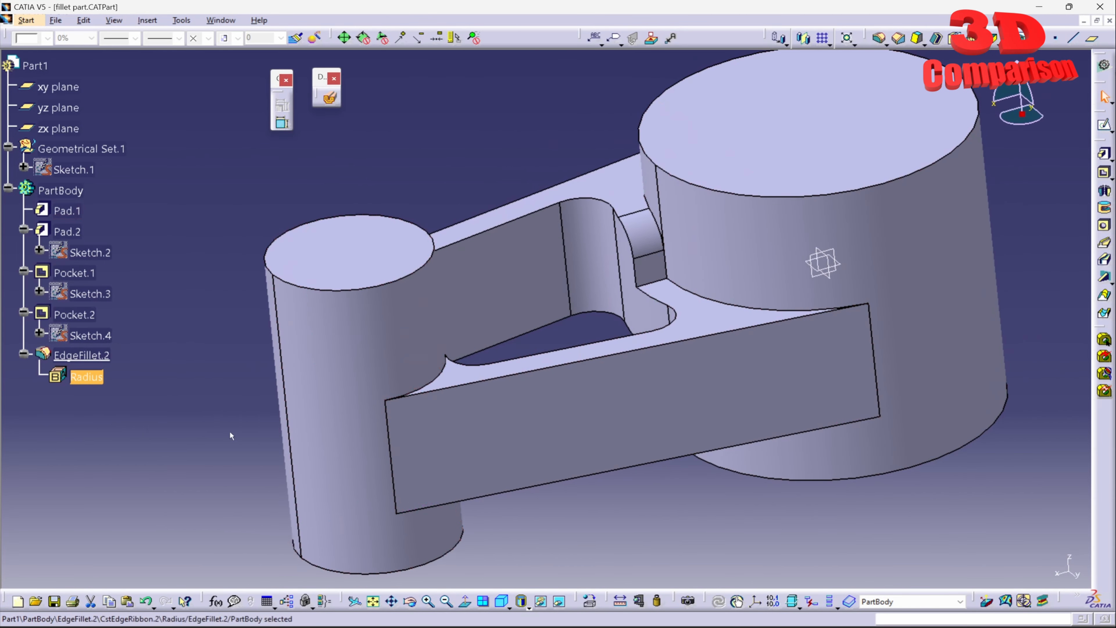
middle_drag(365, 385, 488, 398)
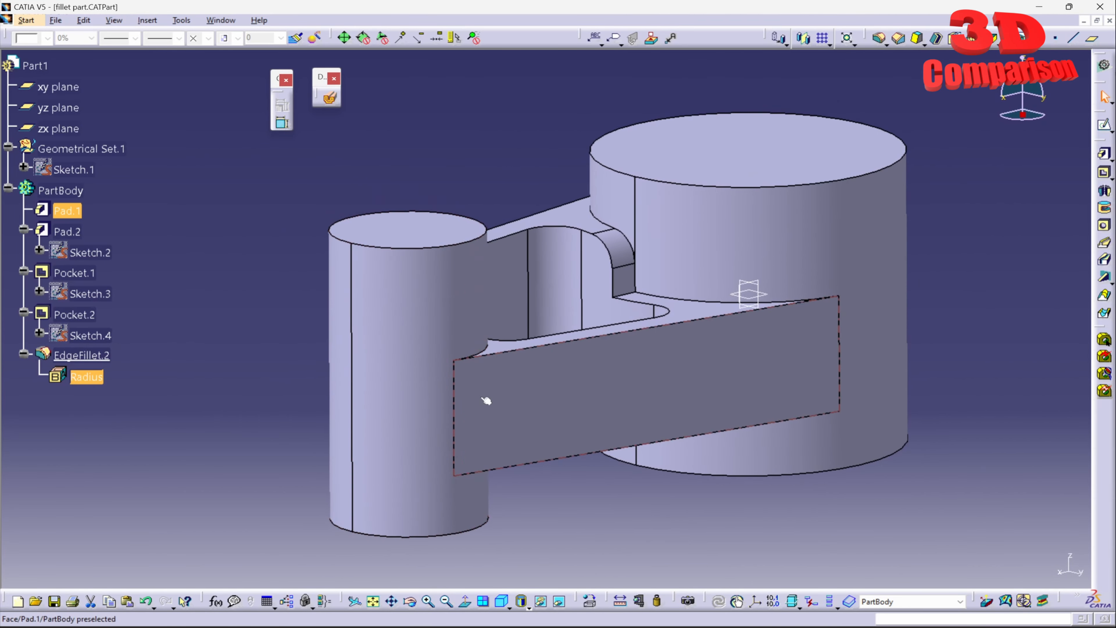
click(97, 355)
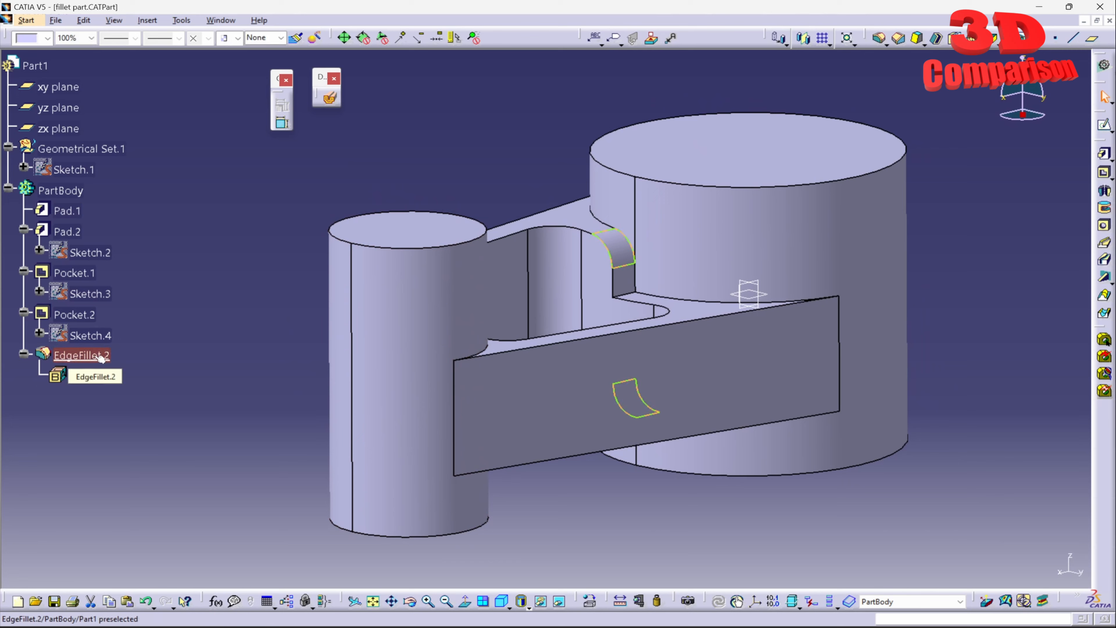
click(100, 356)
key(Delete)
click(1005, 566)
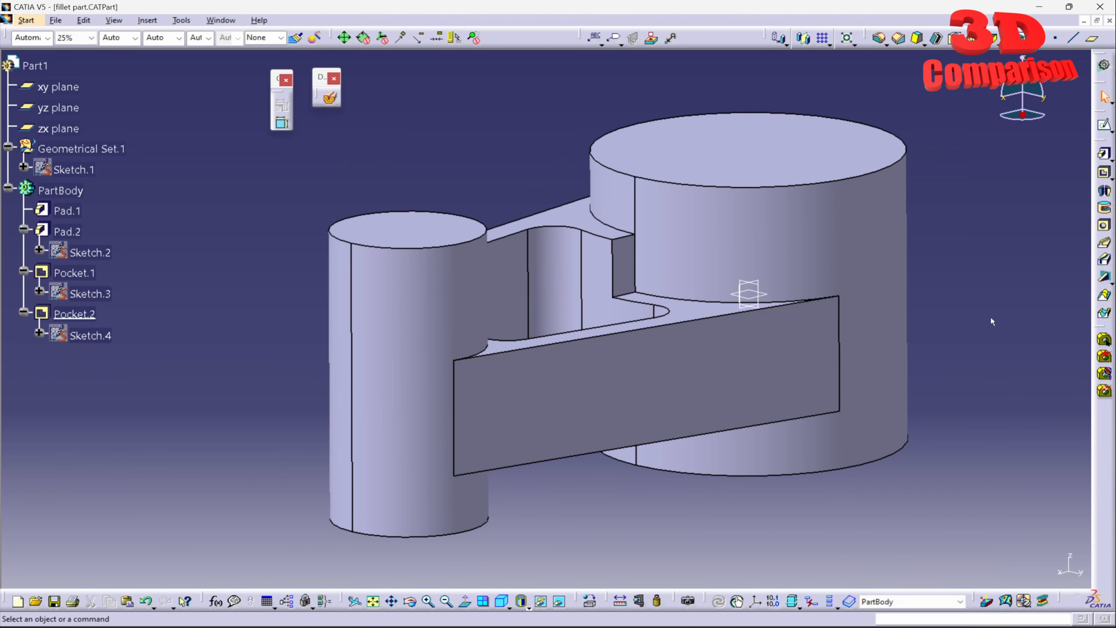
- Try to create a constant 5 mm edge fillet on the two notch edges beside the large cylinder
click(879, 40)
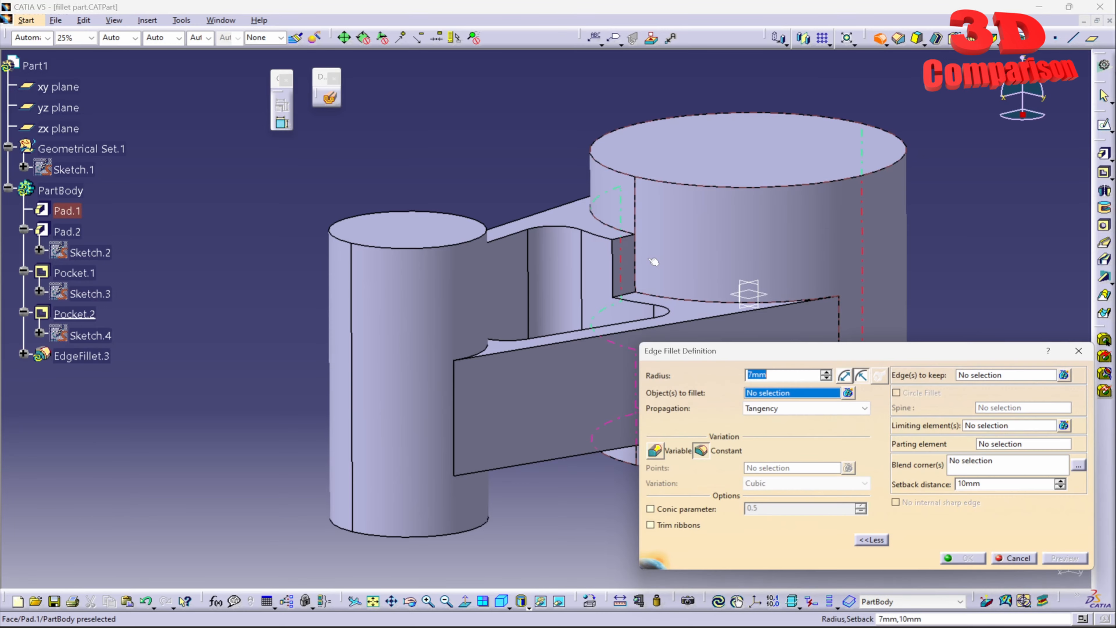
middle_drag(648, 259, 537, 277)
middle_drag(453, 396, 456, 326)
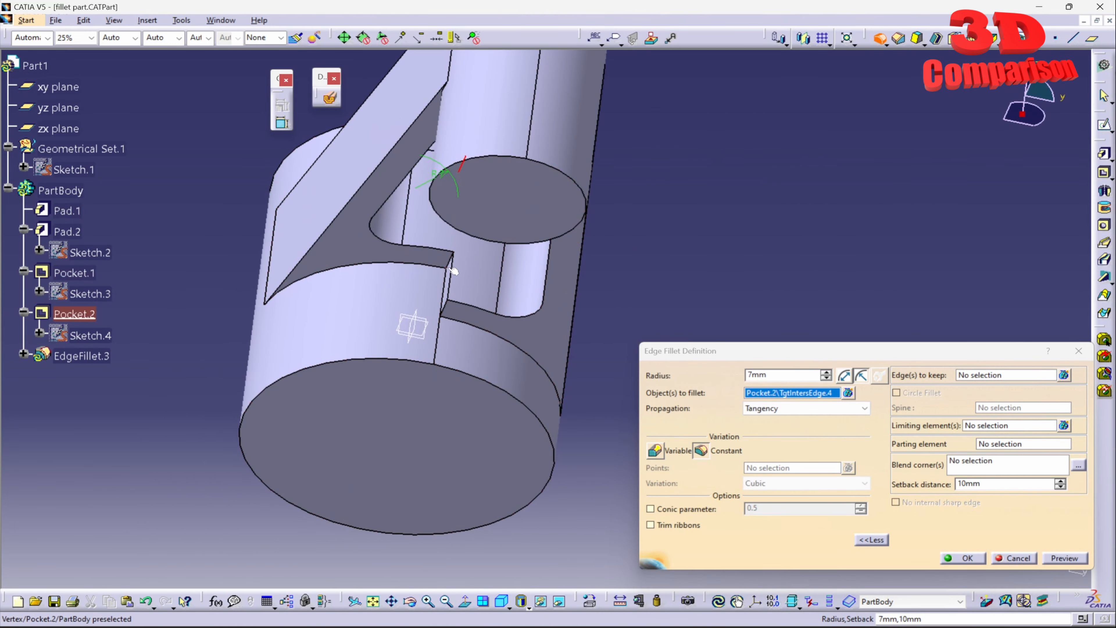
click(448, 311)
middle_drag(617, 182, 571, 247)
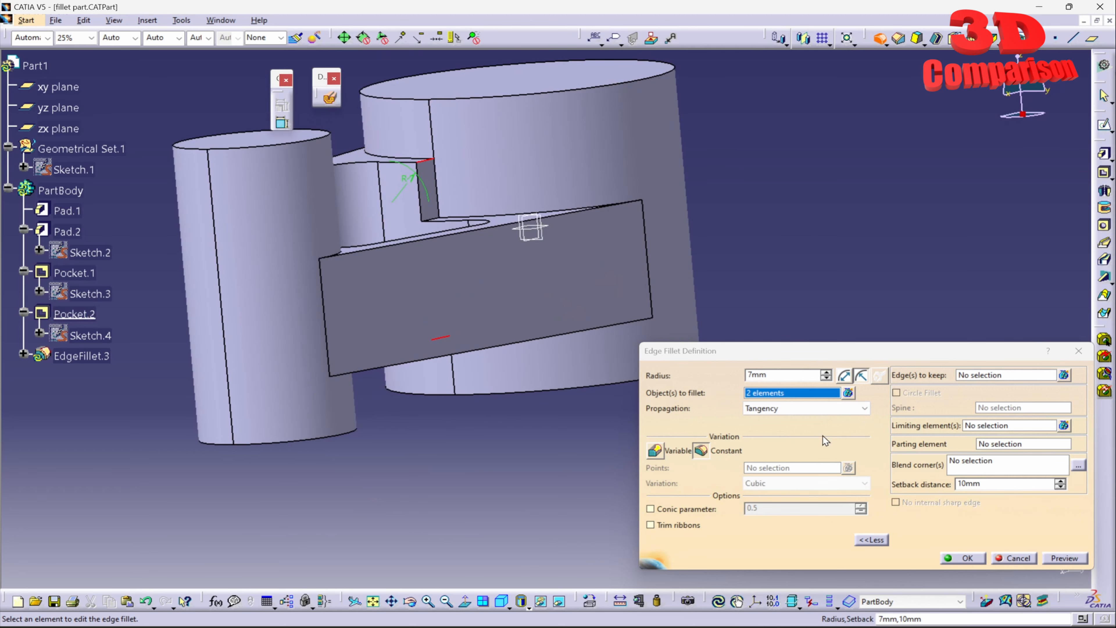
click(1066, 558)
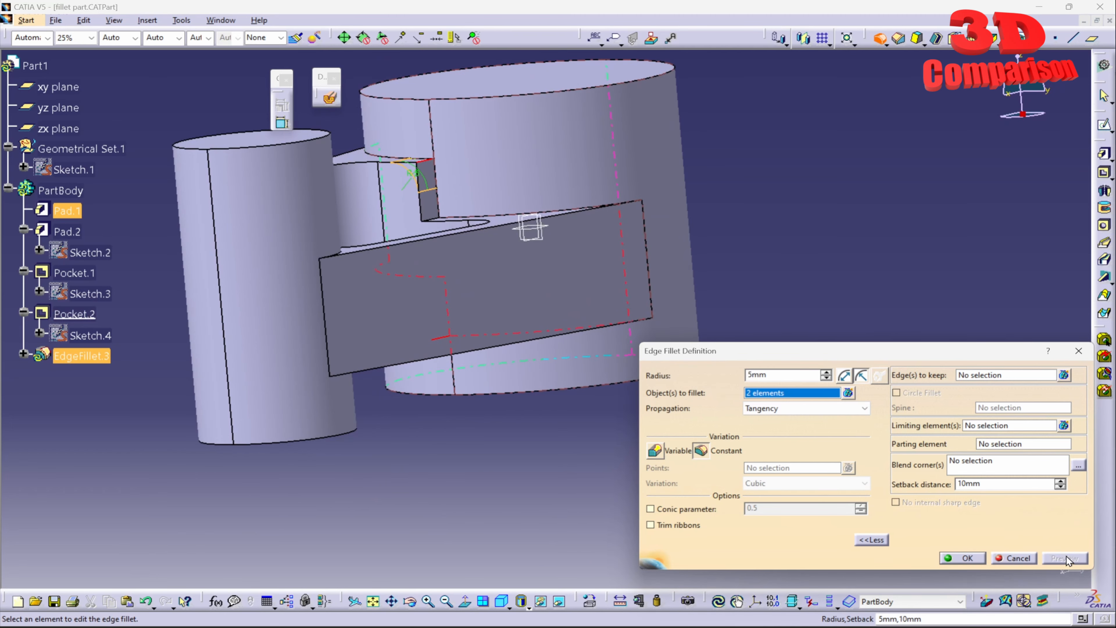
click(974, 558)
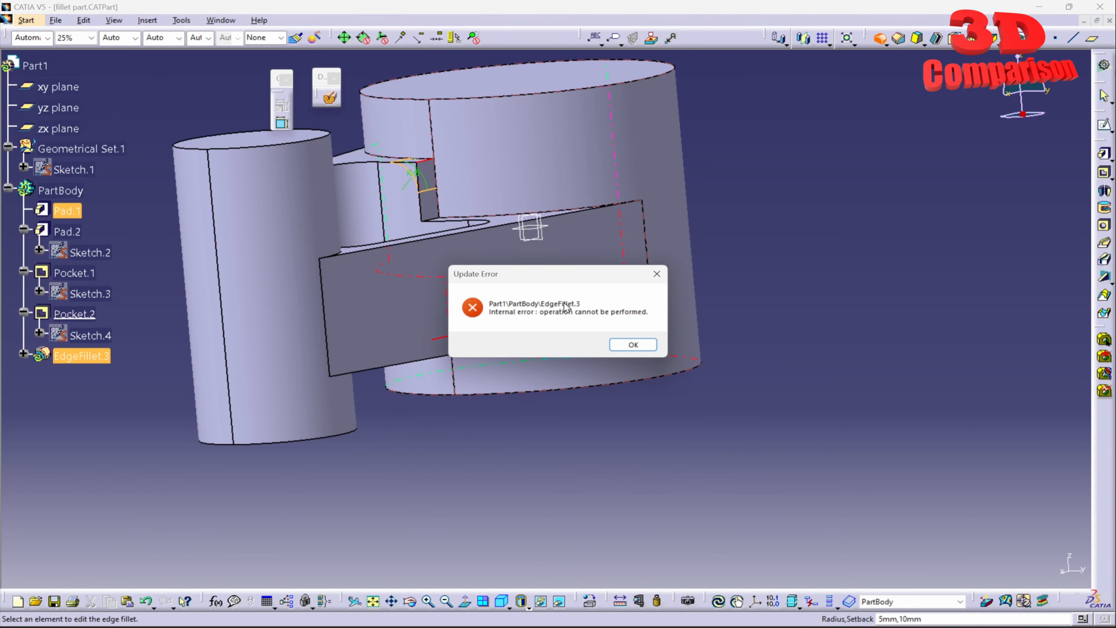
drag(556, 280, 500, 424)
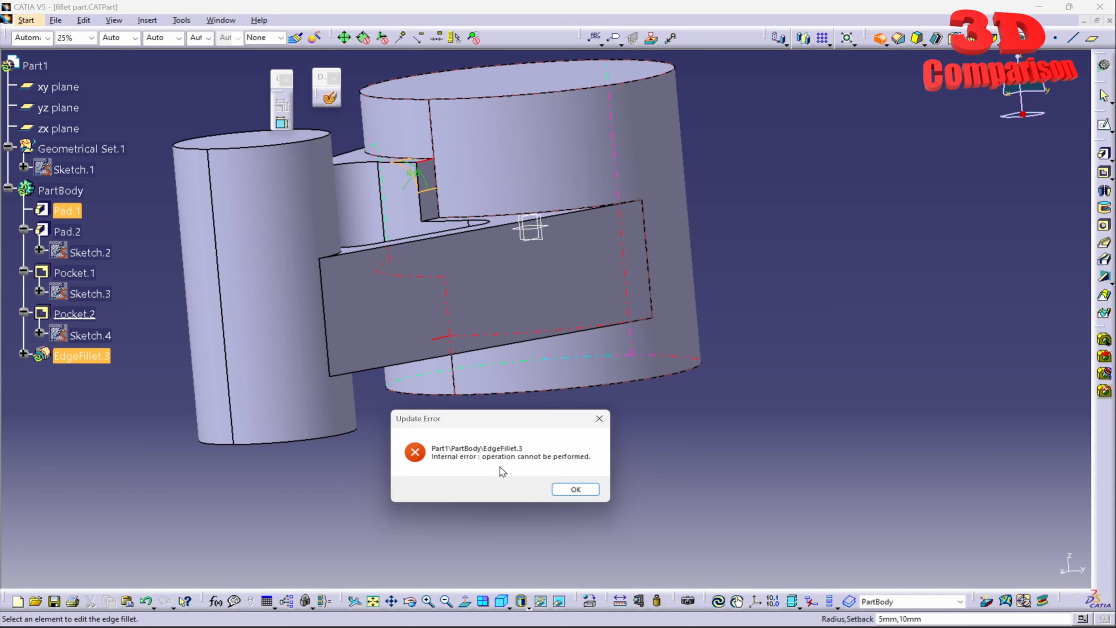
click(575, 489)
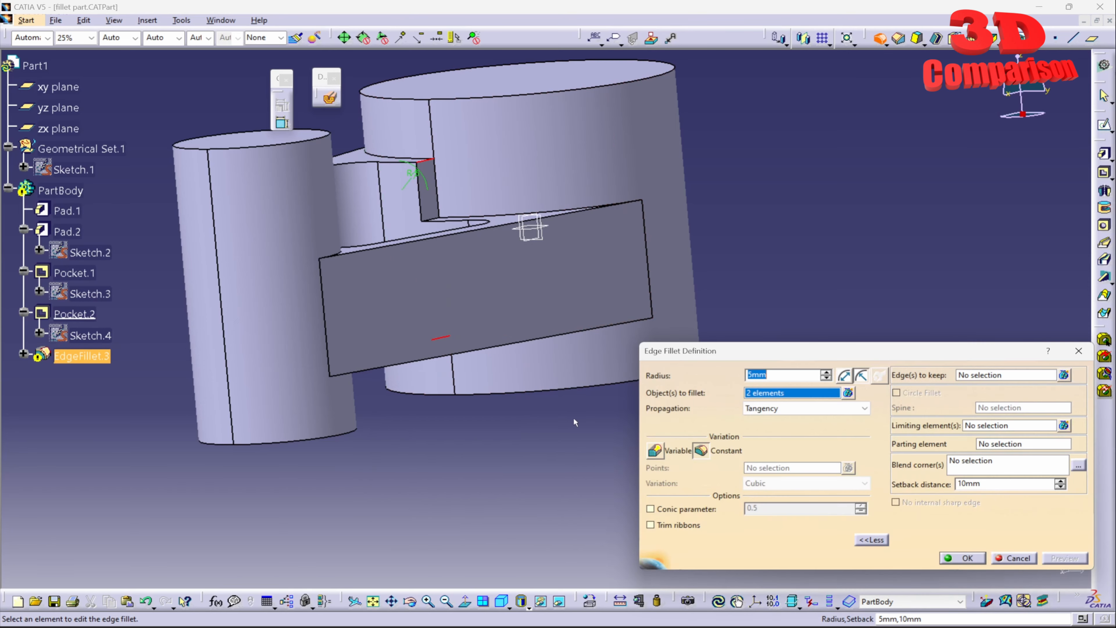
- Switch the edge fillet to variable radius and set one end point on each of the two edges to 2 mm
click(659, 453)
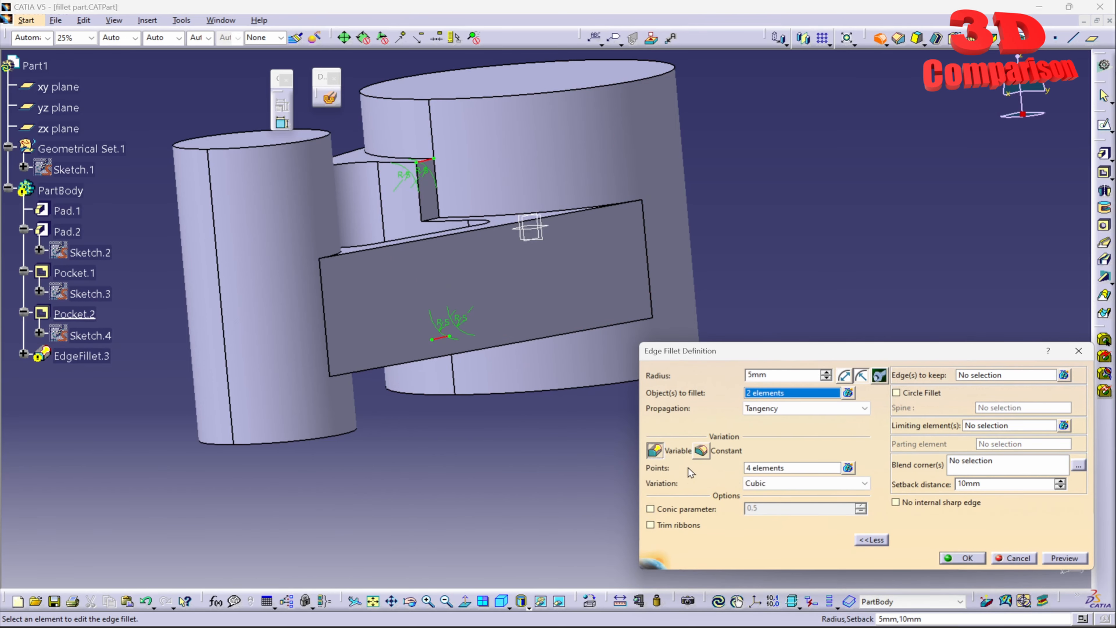
middle_drag(505, 312, 461, 261)
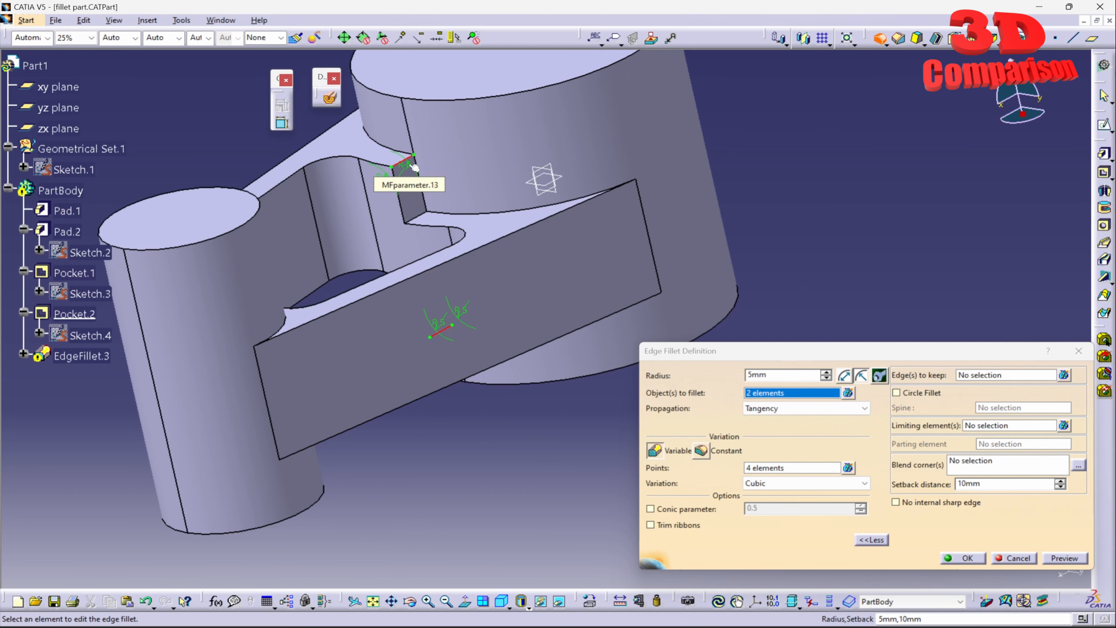
double_click(394, 181)
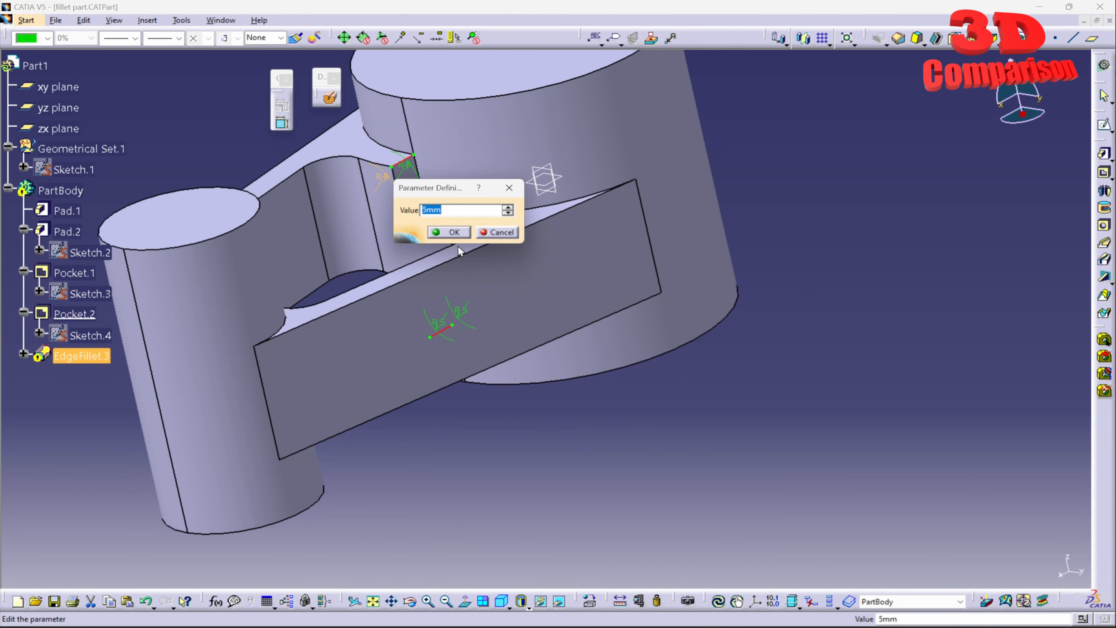
key(Return)
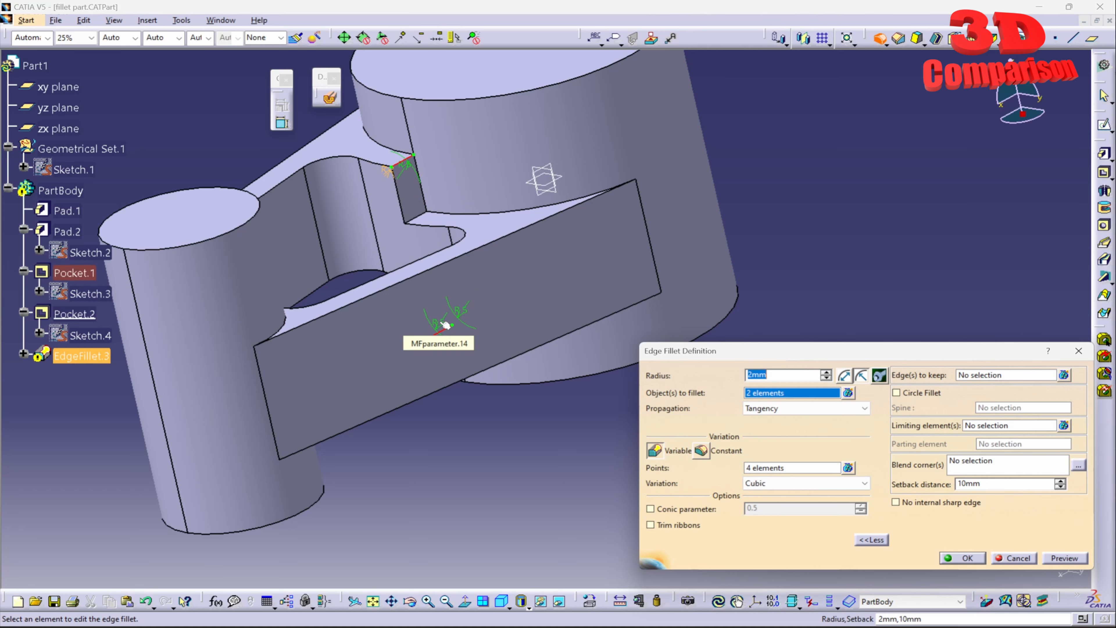
double_click(455, 316)
text(2)
key(Return)
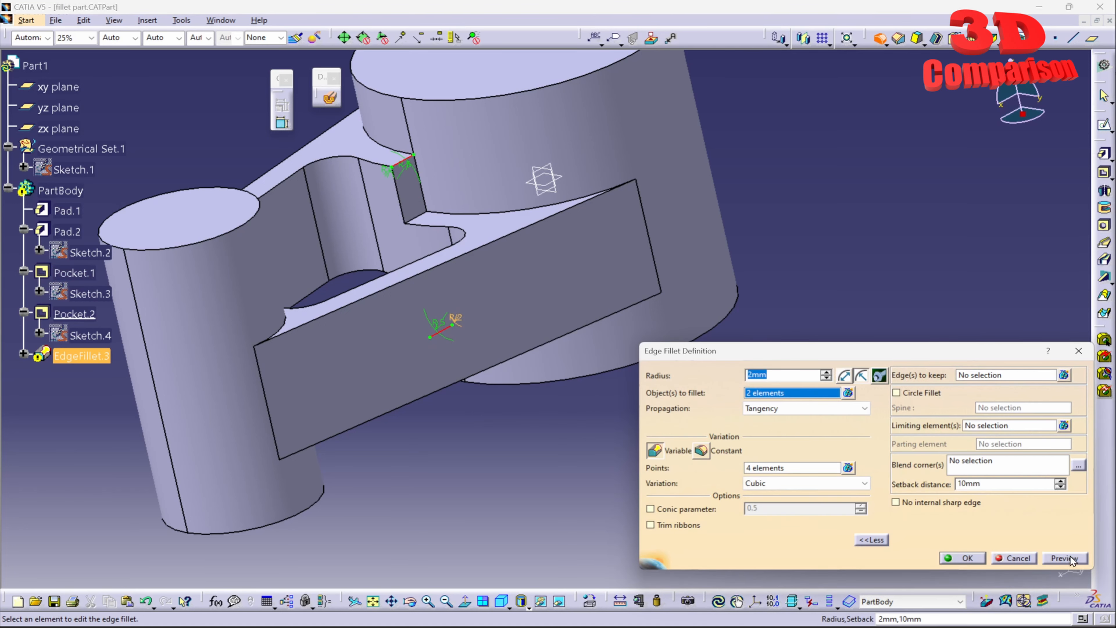
- Try to apply the variable-radius fillet to the notch edges and discard it
click(981, 557)
key(Return)
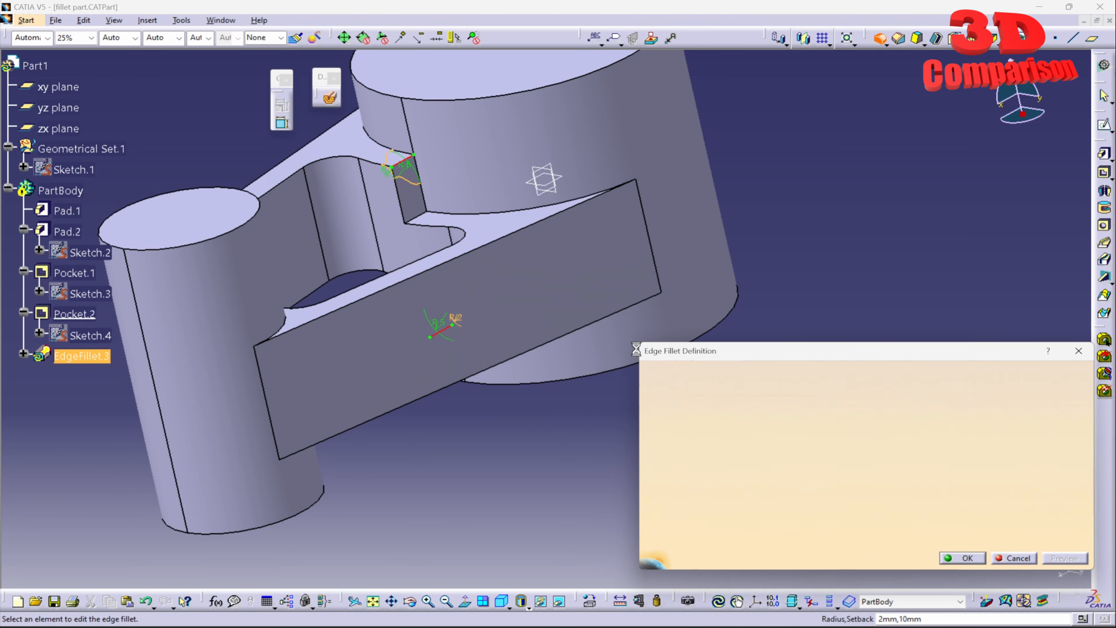
click(1015, 557)
- Chamfer the two notch edges beside the large cylinder in Length1/Angle mode at 45 degrees
middle_drag(481, 279, 812, 139)
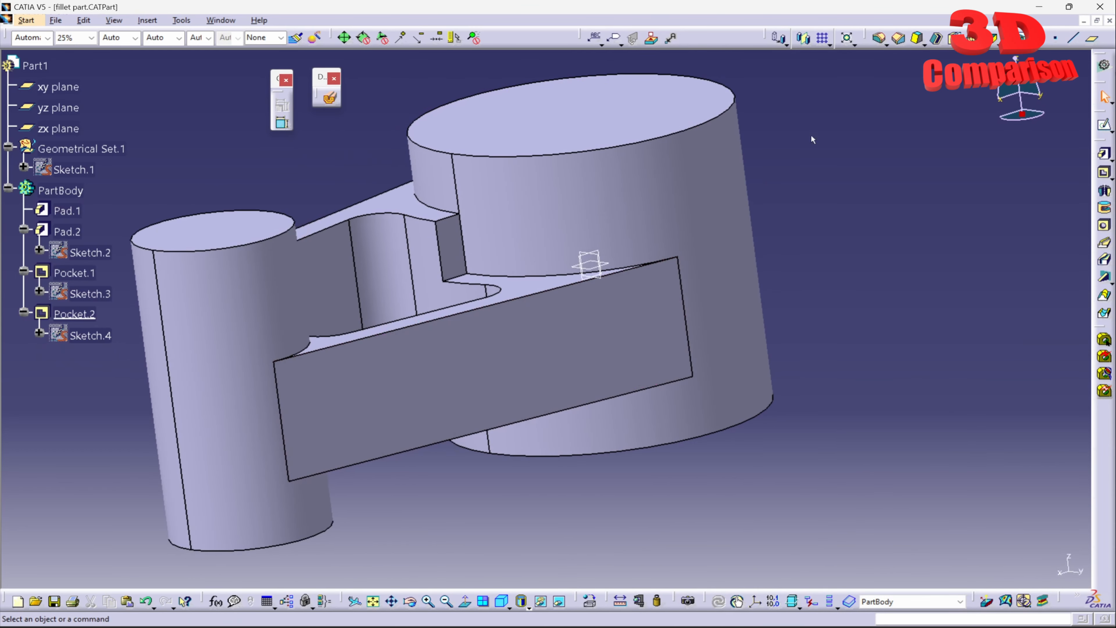
click(895, 43)
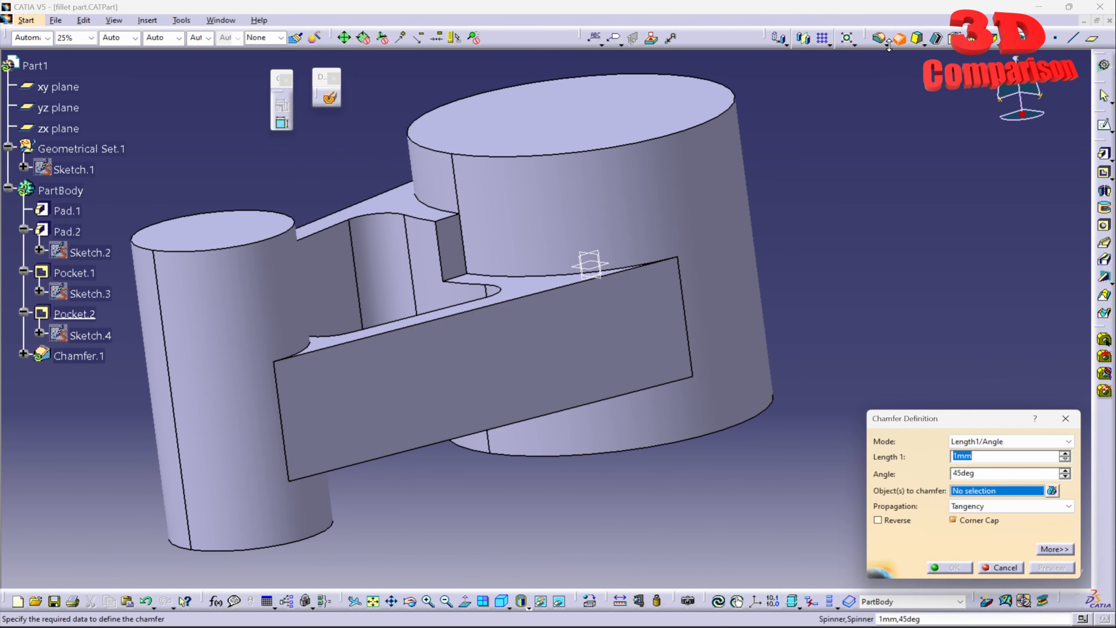
middle_click(475, 237)
middle_drag(474, 237, 481, 171)
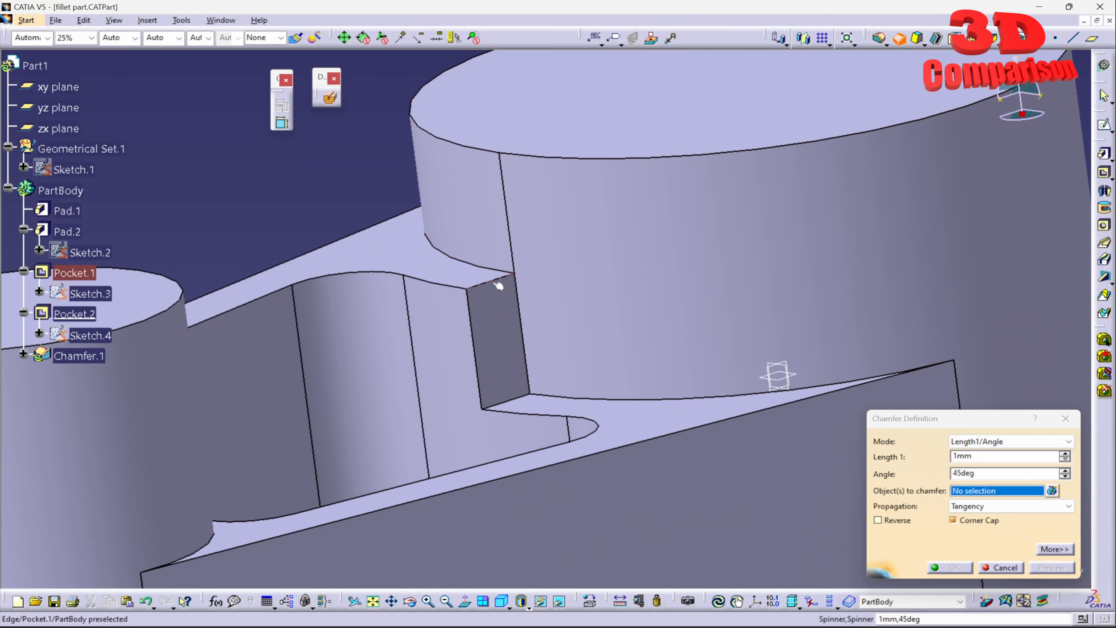
click(500, 279)
middle_drag(543, 453, 526, 351)
click(442, 406)
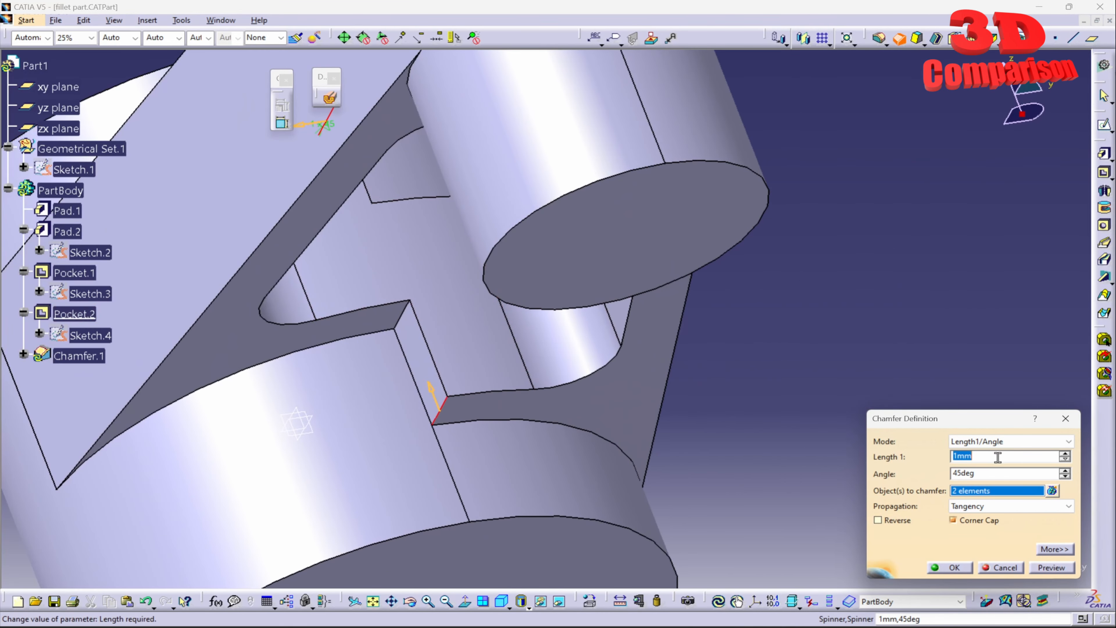
key(Tab)
click(1047, 565)
middle_drag(757, 220, 631, 361)
click(949, 567)
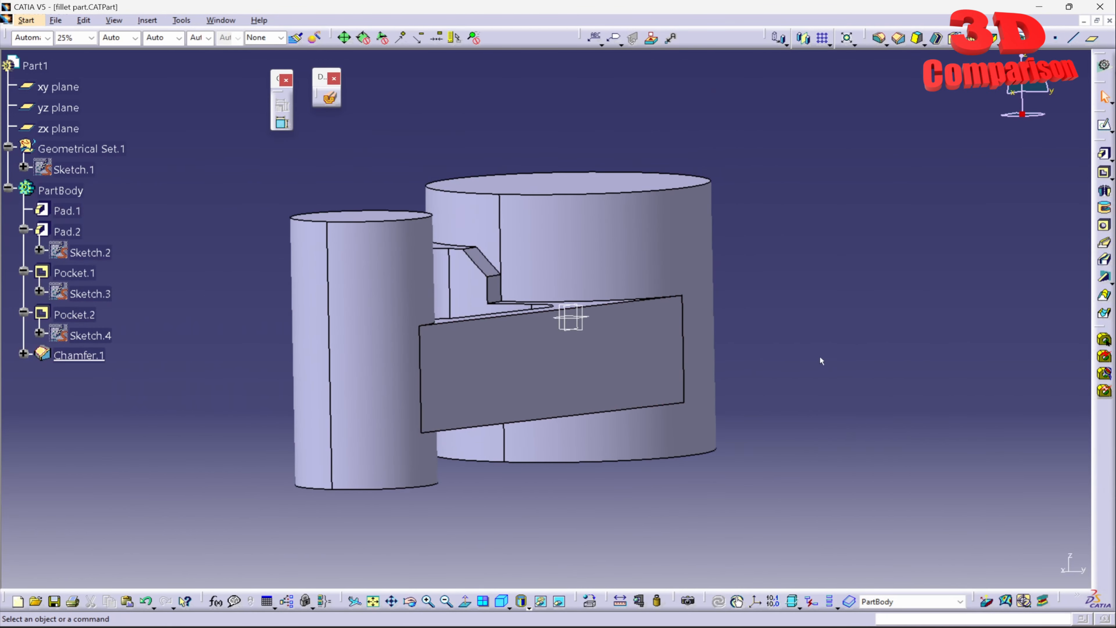
- Delete Chamfer.1 from the PartBody
middle_drag(820, 355, 611, 290)
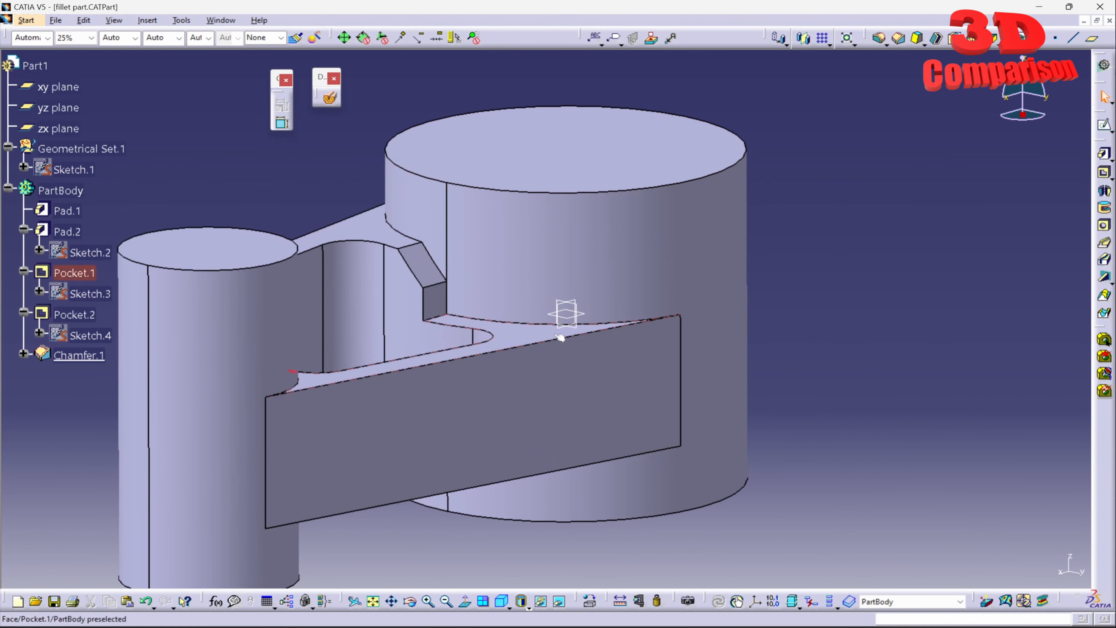
click(91, 358)
key(Delete)
key(Return)
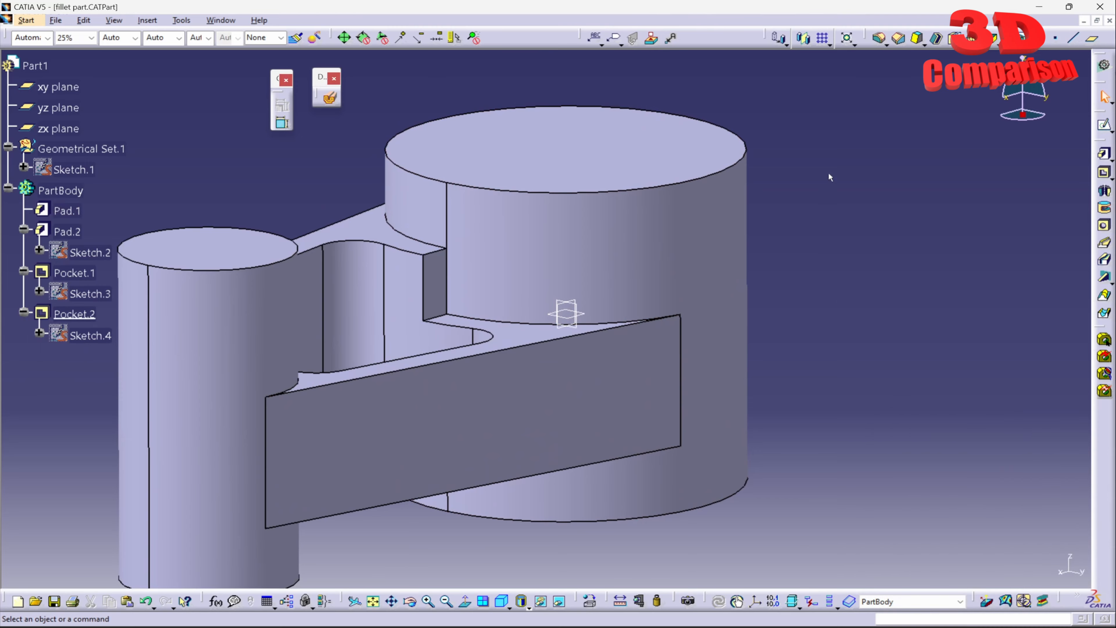
- Set up a constant 5 mm edge fillet on the two notch edges beside the large cylinder
click(875, 40)
click(438, 251)
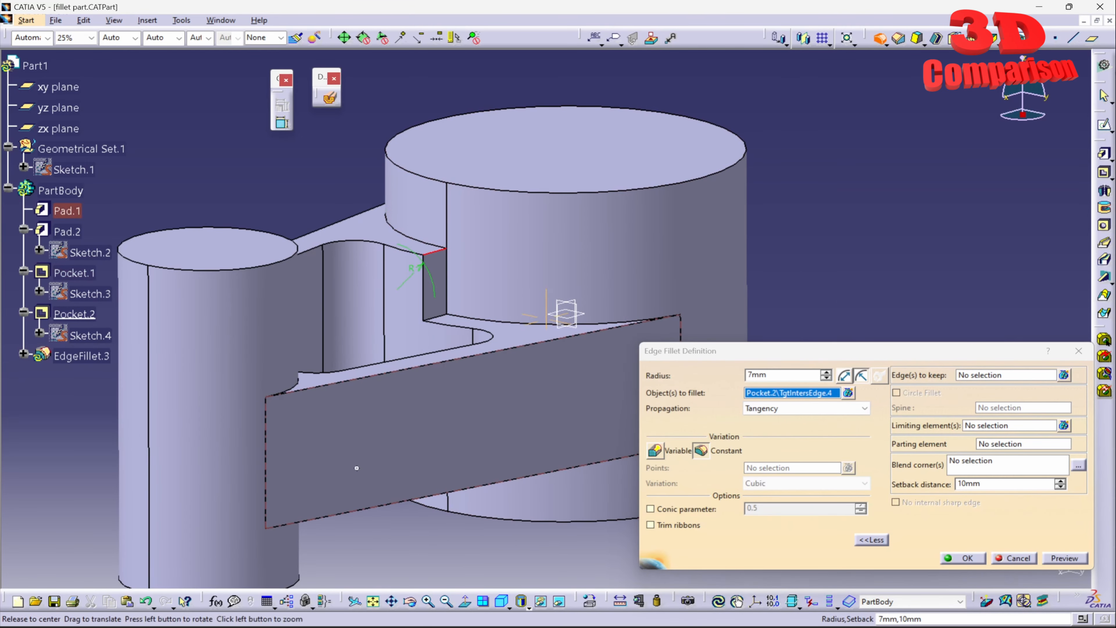
middle_drag(357, 469, 548, 348)
click(386, 419)
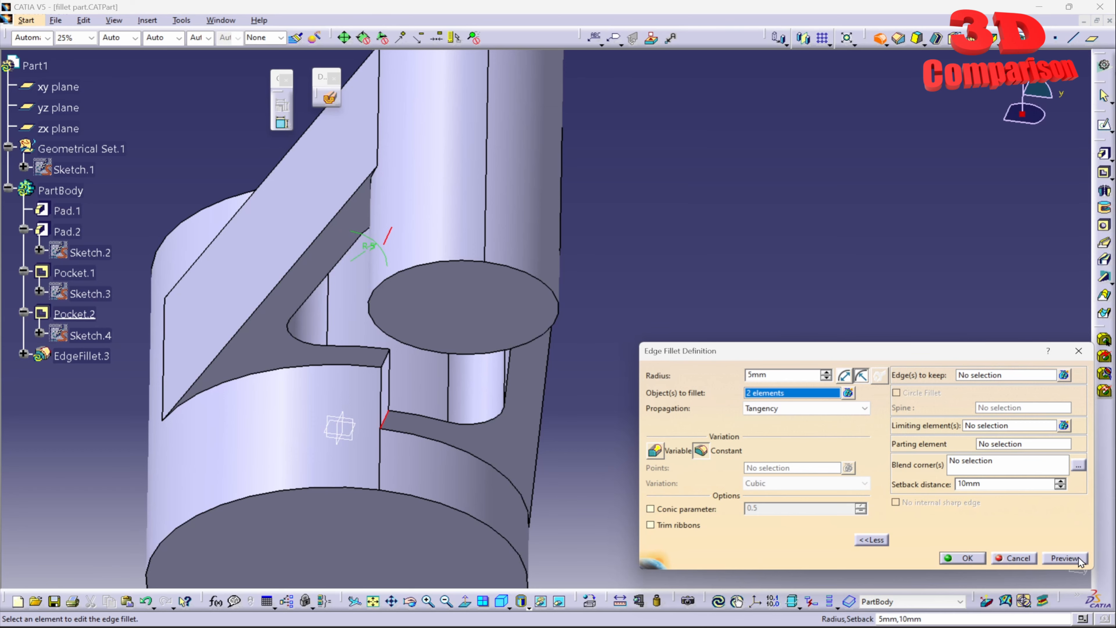
- Try the edge fillet with Minimal propagation, restore Tangency propagation and try previewing it again
click(833, 408)
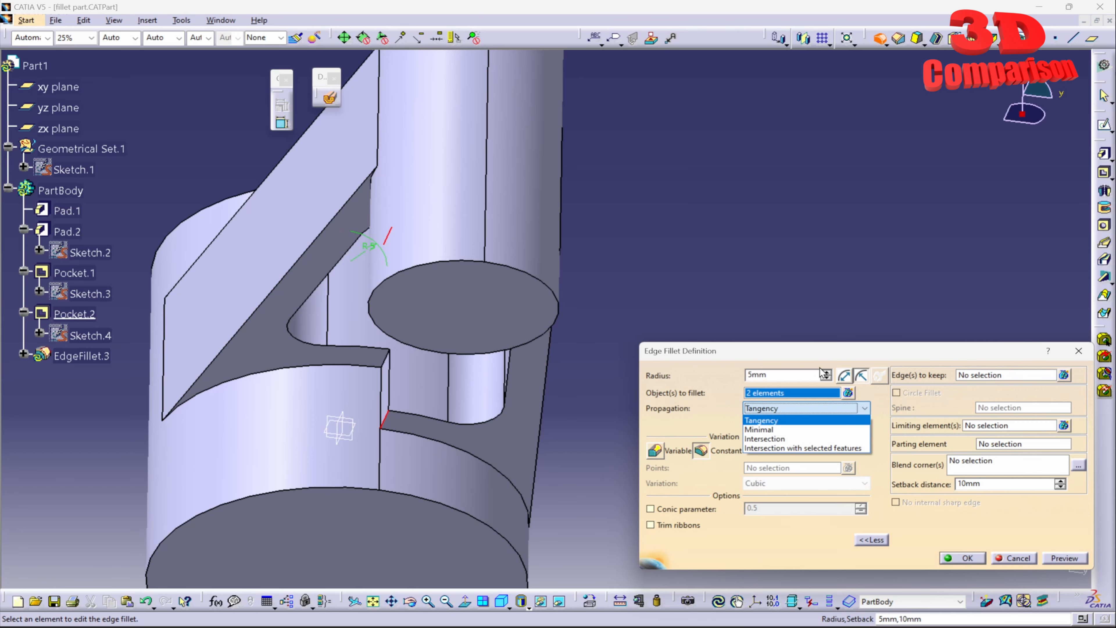
click(812, 430)
click(645, 347)
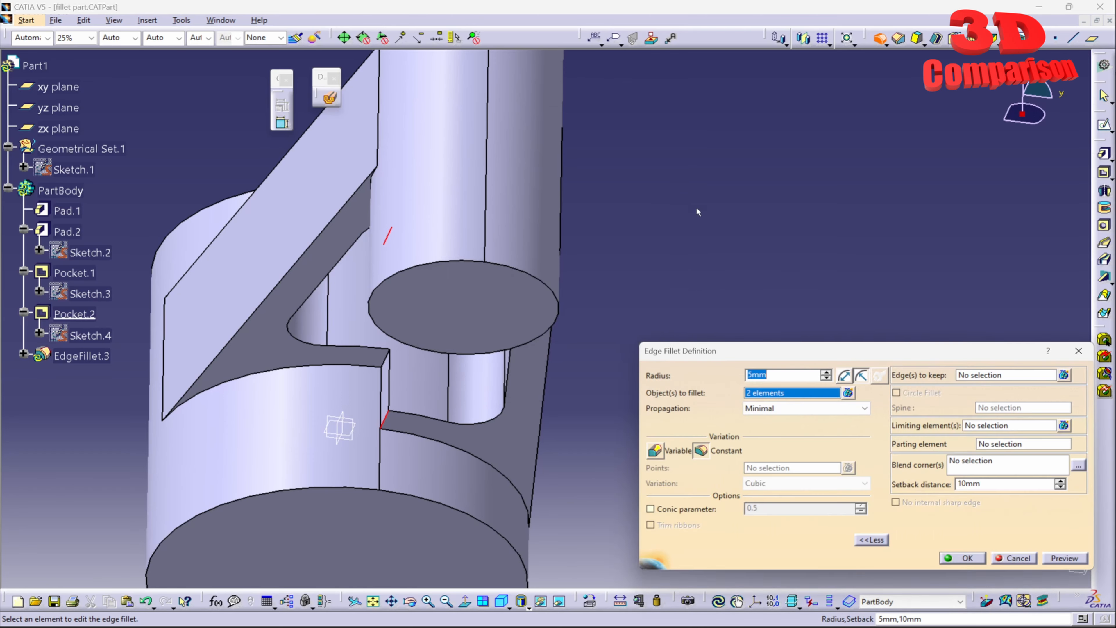
middle_drag(593, 351, 624, 395)
click(804, 408)
click(775, 420)
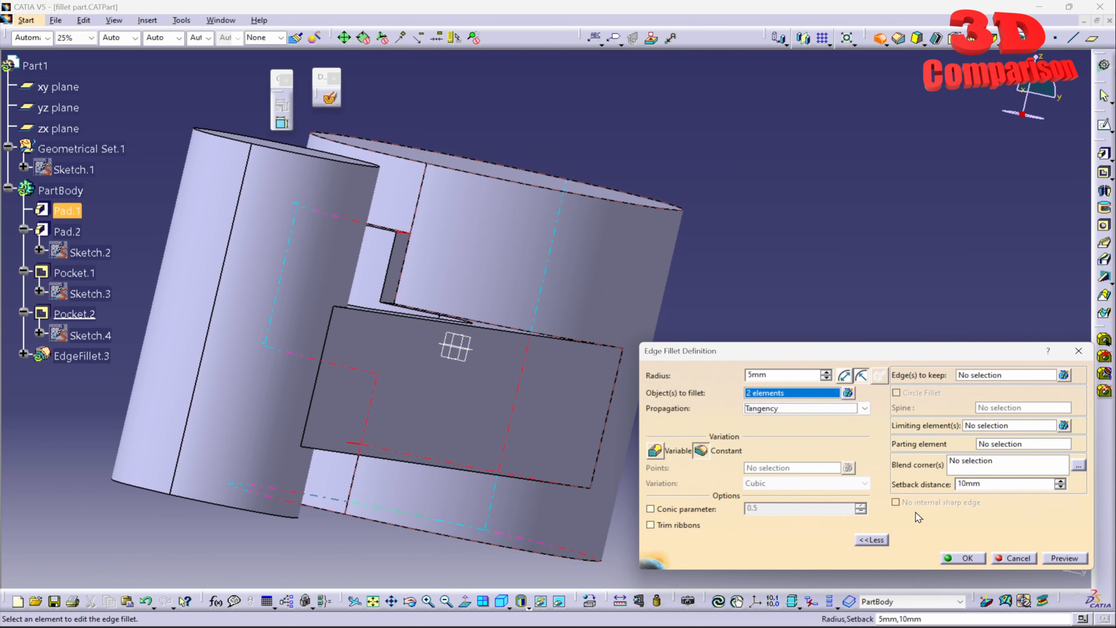
click(1063, 558)
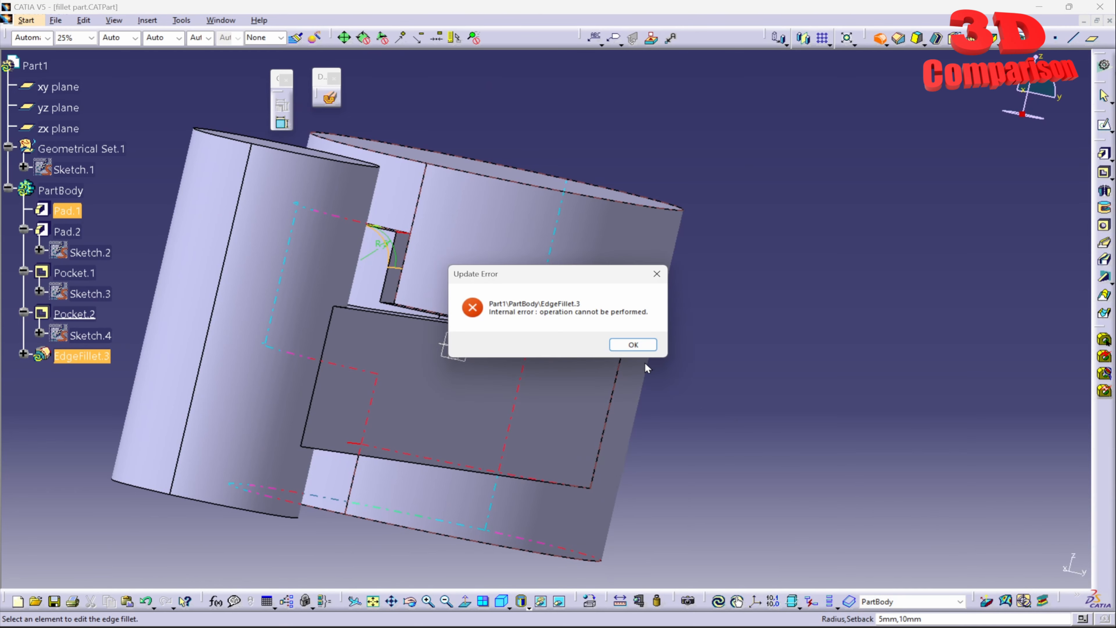
click(635, 345)
- Set the two vertical cylinder edges adjoining the notch as edges to keep and apply the 5 mm fillet
middle_drag(539, 320, 442, 390)
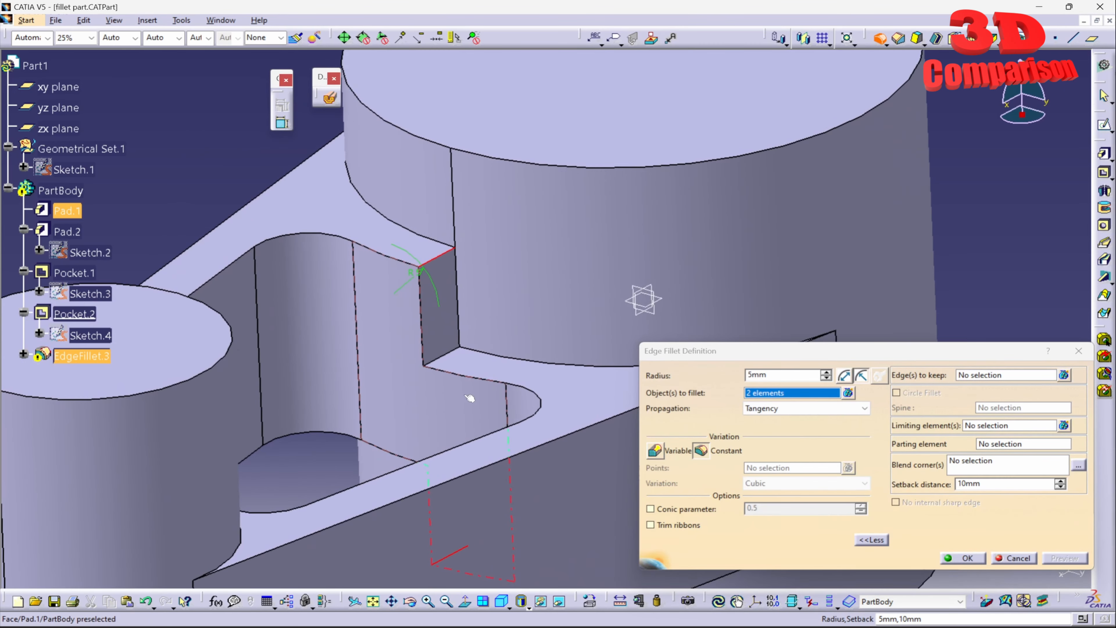
click(988, 375)
click(457, 308)
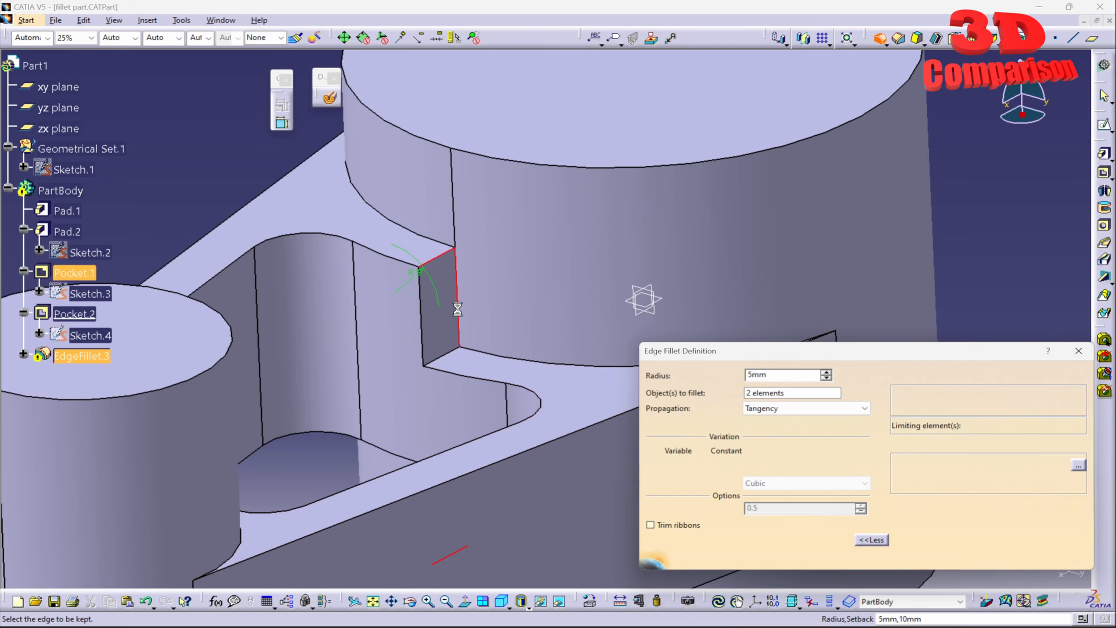
middle_drag(487, 324, 555, 314)
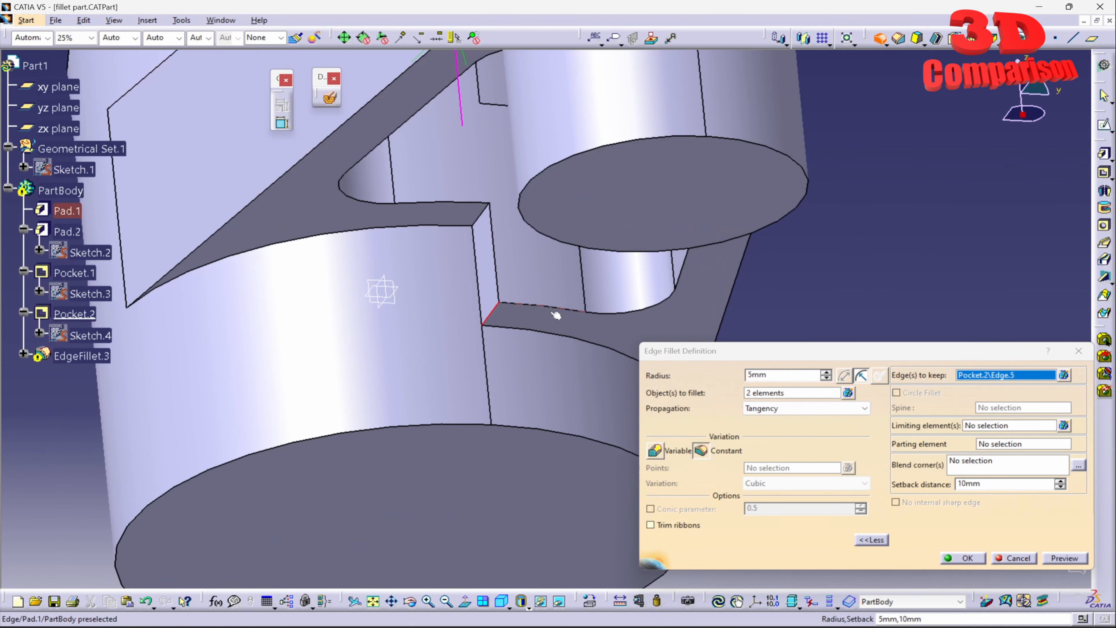
click(485, 285)
mouse_move(485, 284)
middle_down()
mouse_move(453, 316)
mouse_move(374, 473)
mouse_move(529, 385)
mouse_move(636, 464)
middle_up()
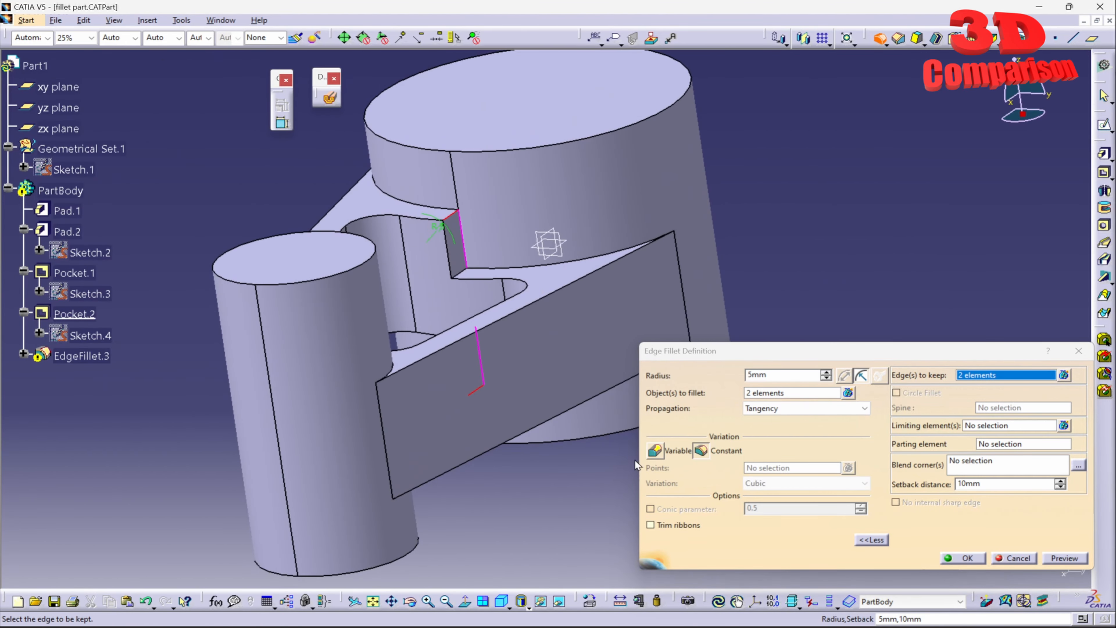
click(968, 557)
- Examine the filleted notch edge up close and review the definition of EdgeFillet.3 without changing it
click(659, 491)
middle_drag(647, 391, 568, 488)
middle_drag(532, 382, 588, 304)
middle_drag(638, 336, 530, 273)
double_click(79, 355)
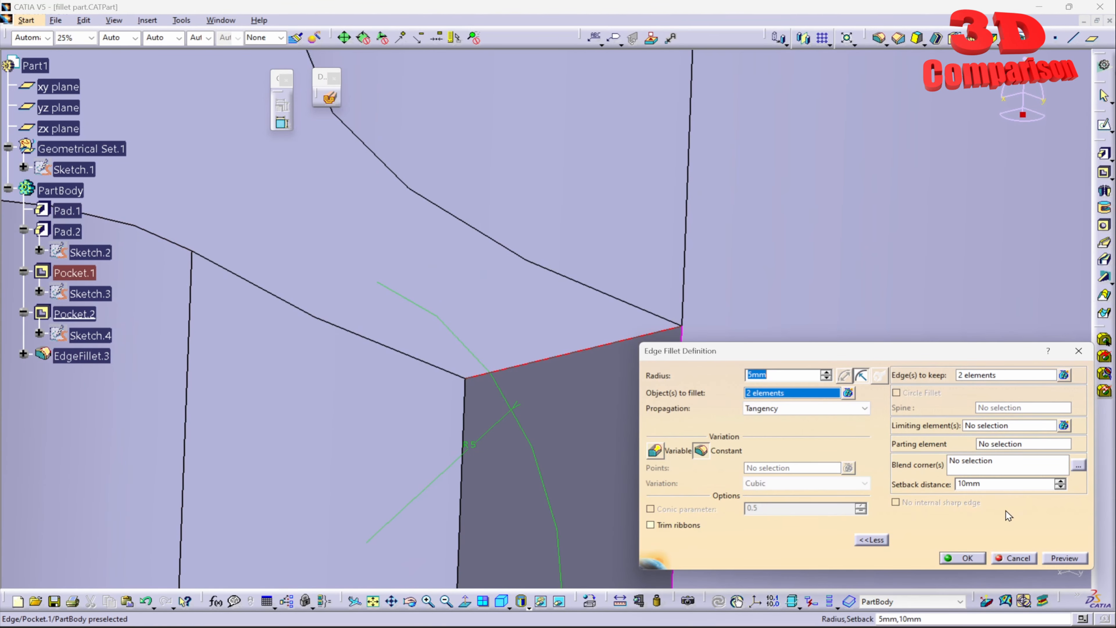
click(1012, 559)
middle_drag(647, 410, 542, 296)
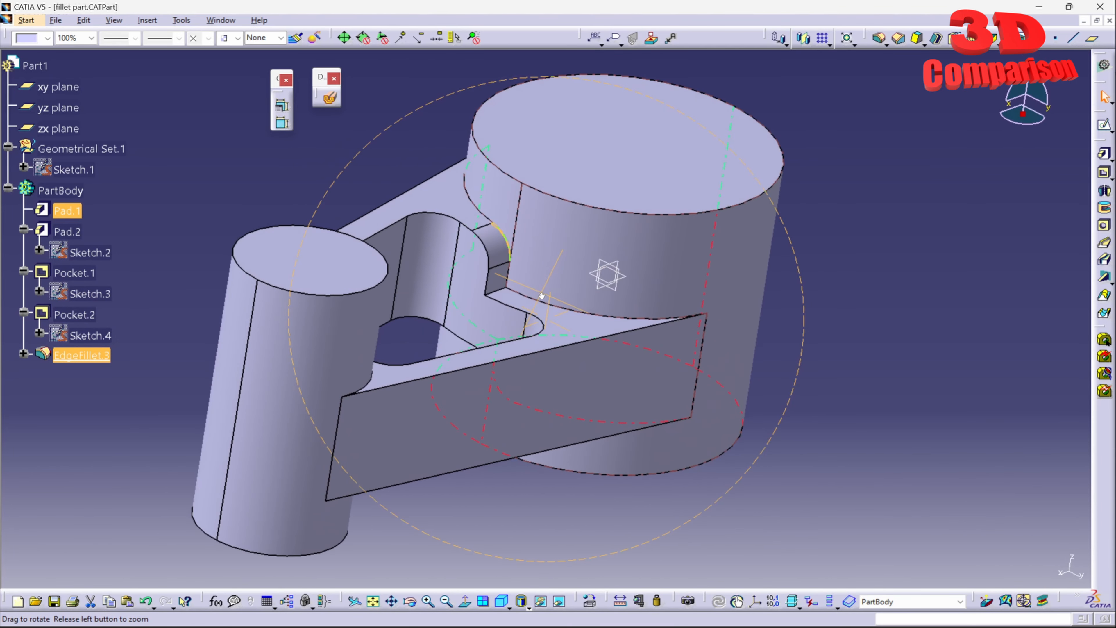
click(287, 173)
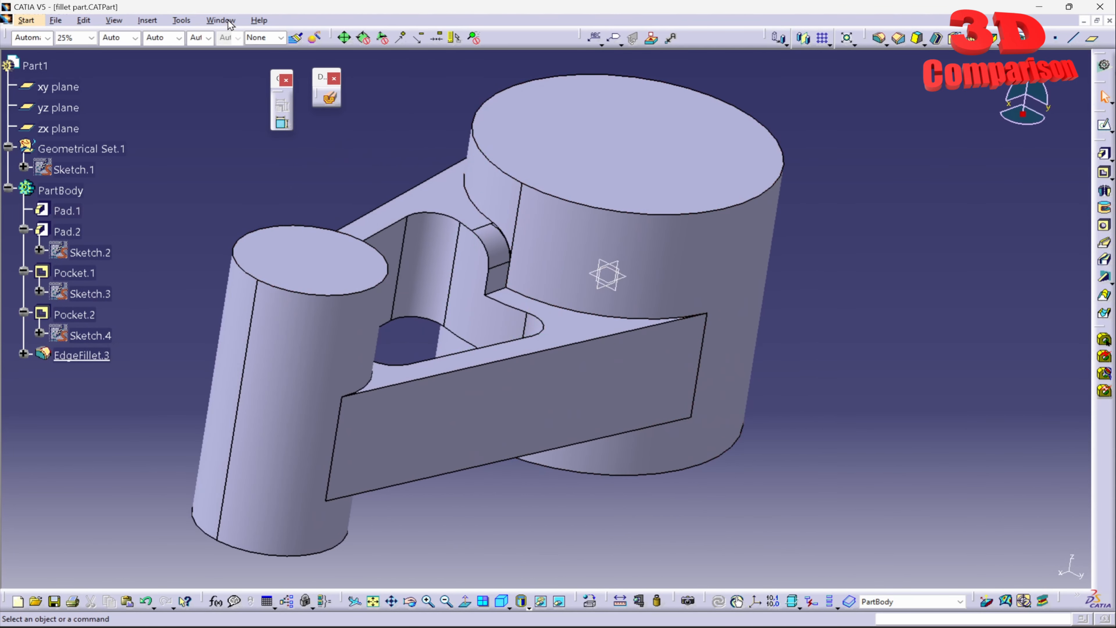
- Switch to the Part4.CATPart document to compare its notch
click(220, 21)
click(240, 114)
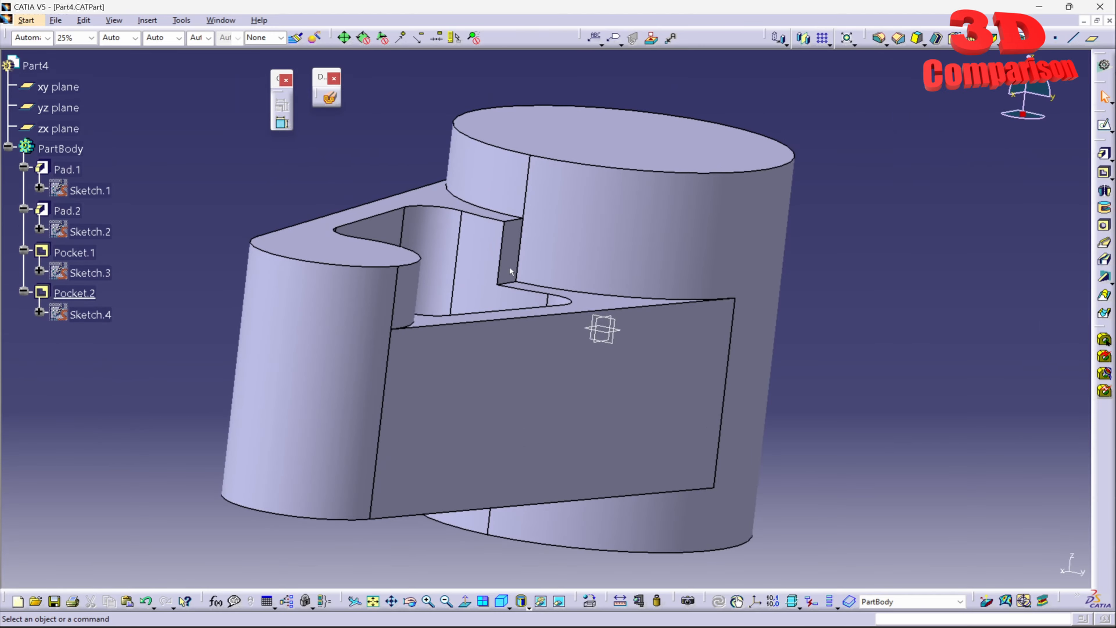
middle_drag(458, 244, 572, 319)
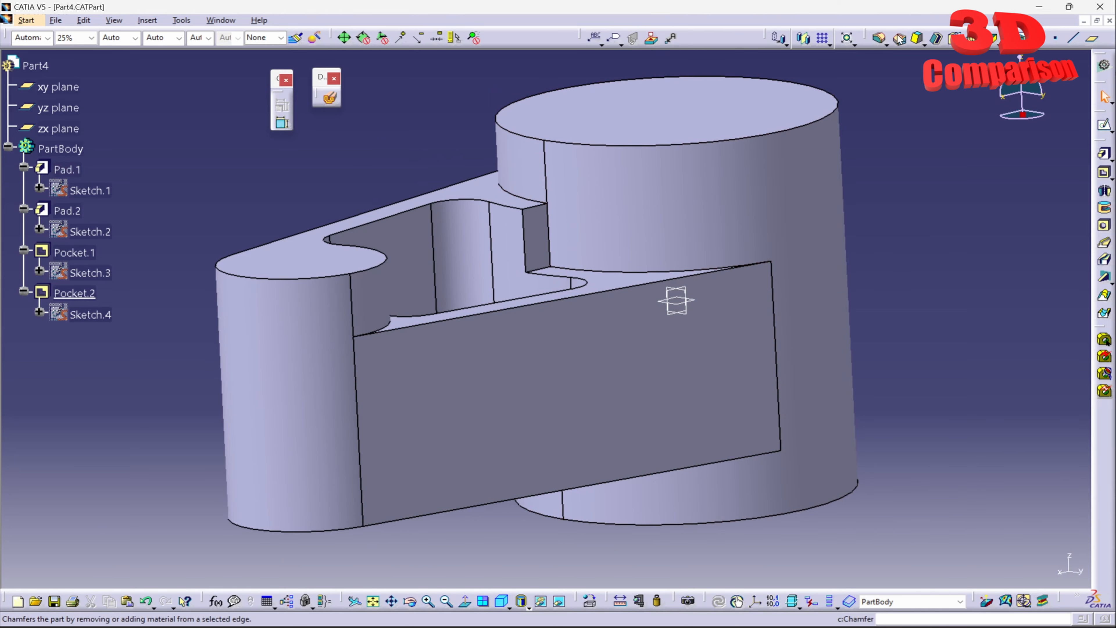
- Set up a 5 mm edge fillet on the two notch edges of Part4, replacing the mistakenly selected face
click(879, 38)
click(541, 207)
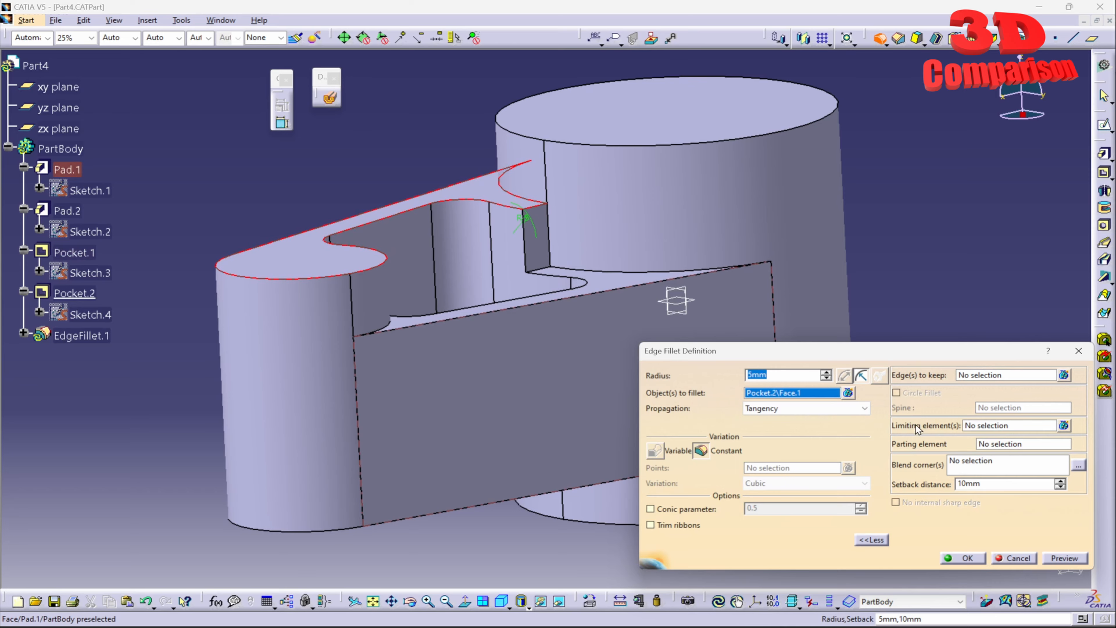
click(795, 373)
click(847, 393)
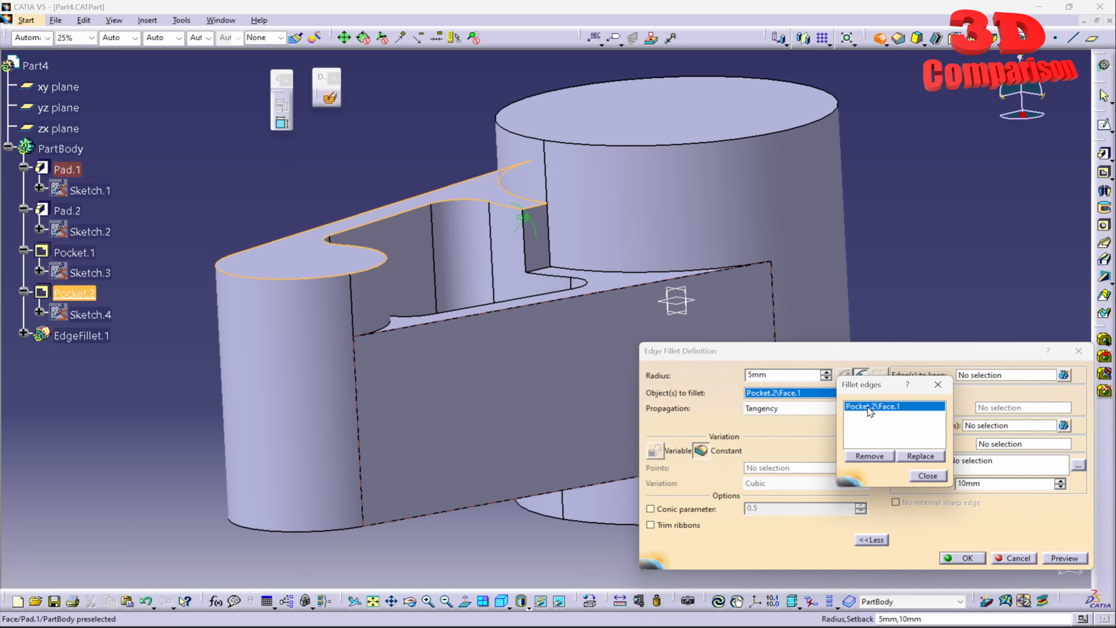
click(531, 210)
click(532, 210)
middle_drag(532, 210, 427, 390)
click(600, 395)
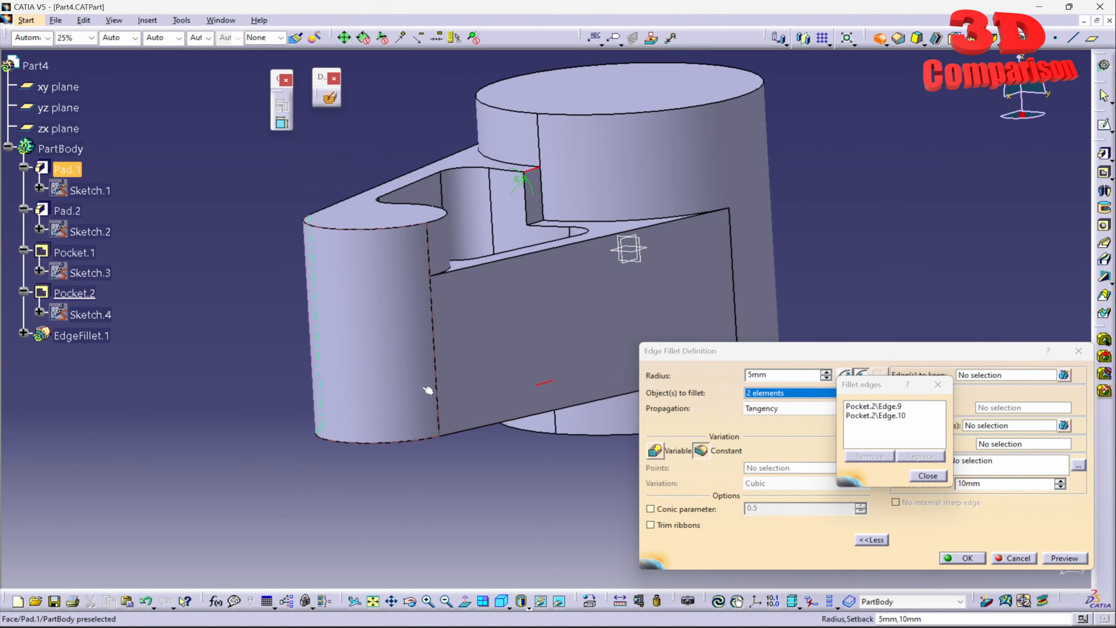
- Try to apply the 5 mm fillet on Part4 without any edges to keep
click(1060, 557)
click(923, 475)
click(974, 558)
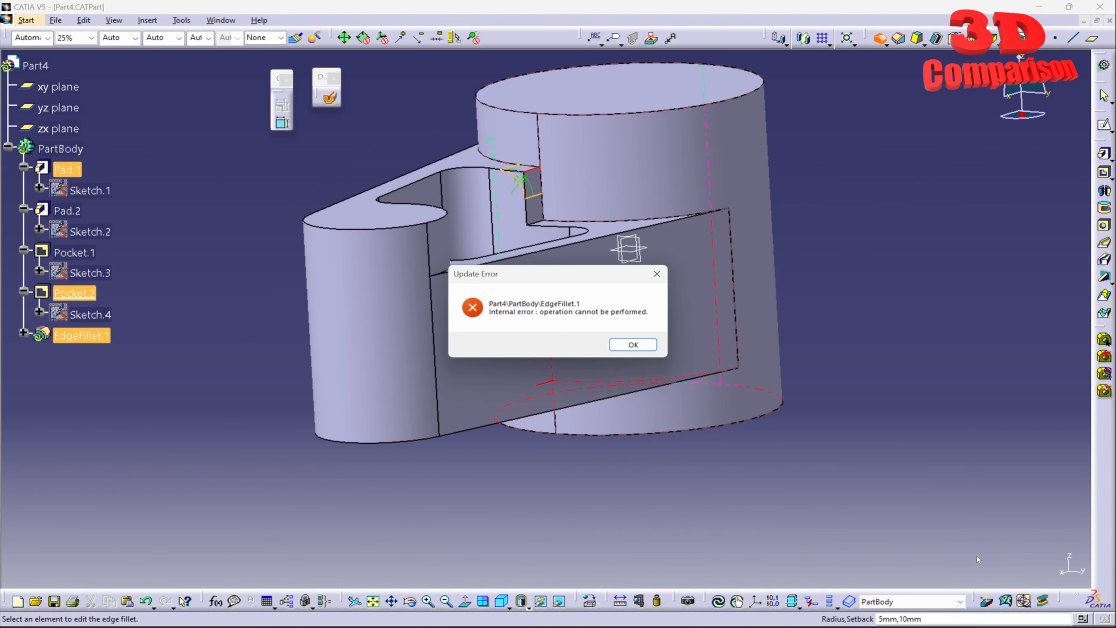
click(631, 346)
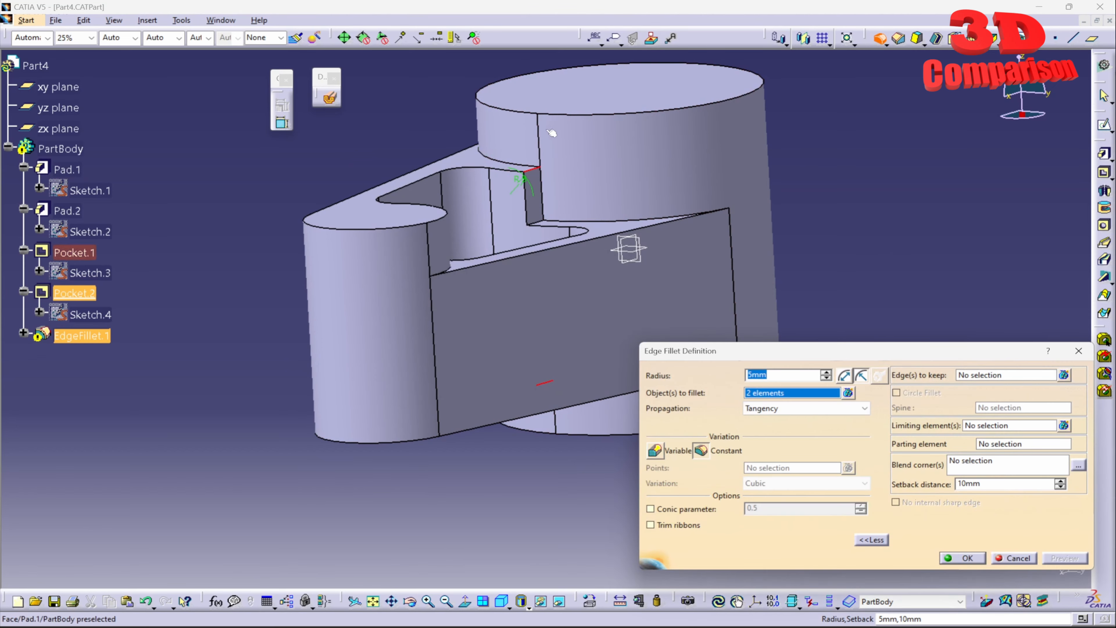
- Set the two vertical cylinder edges at Part4's notch as edges to keep and apply the 5 mm fillet
click(1017, 377)
click(543, 193)
middle_drag(567, 351, 567, 153)
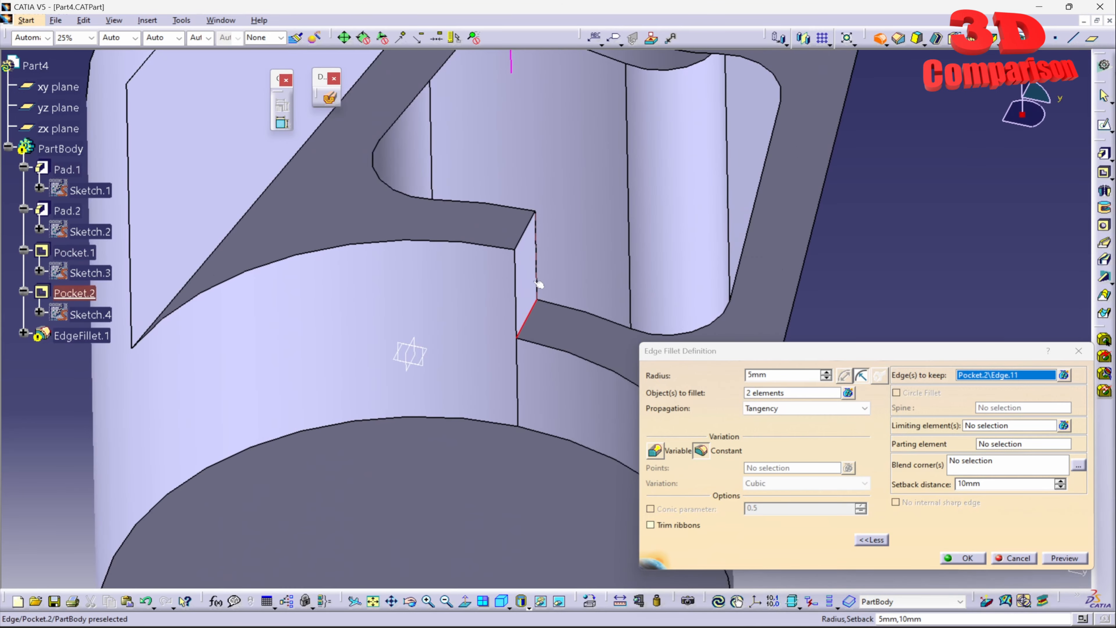
click(514, 313)
click(962, 558)
middle_drag(835, 440, 777, 356)
middle_drag(670, 293, 768, 465)
middle_drag(546, 436, 439, 344)
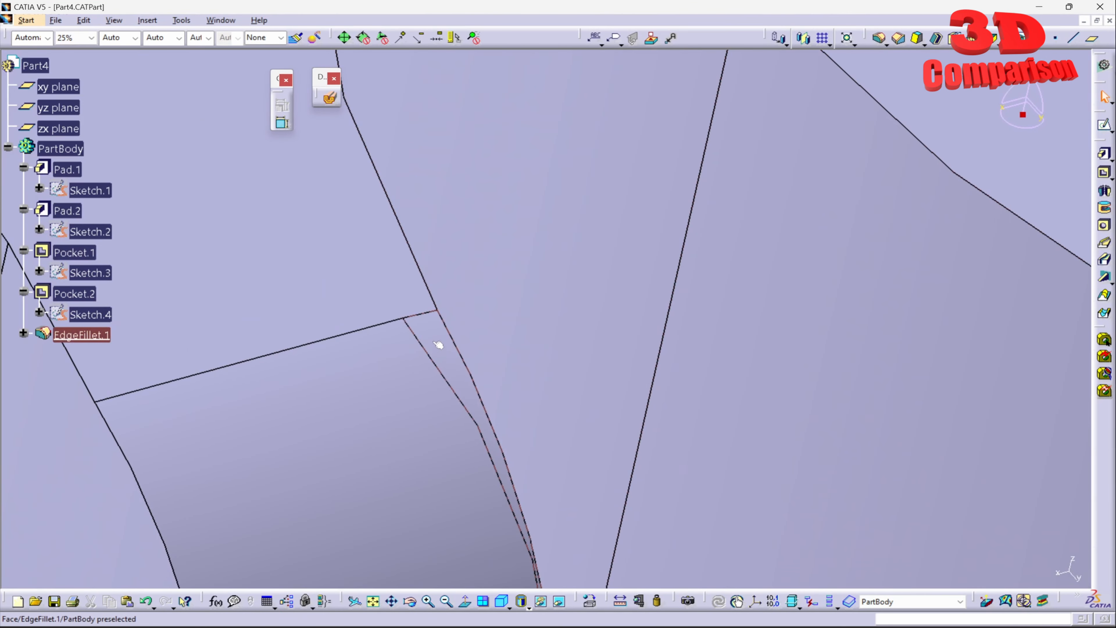
middle_drag(535, 357, 774, 352)
- Switch to the Part3.CATPart document to compare its notch
click(232, 21)
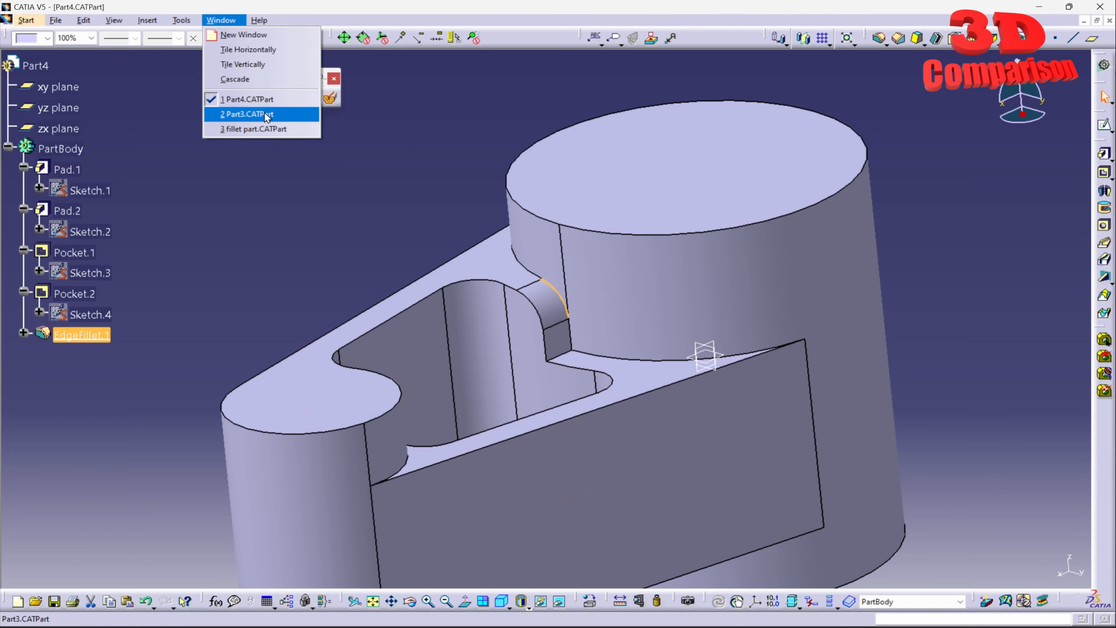
click(249, 110)
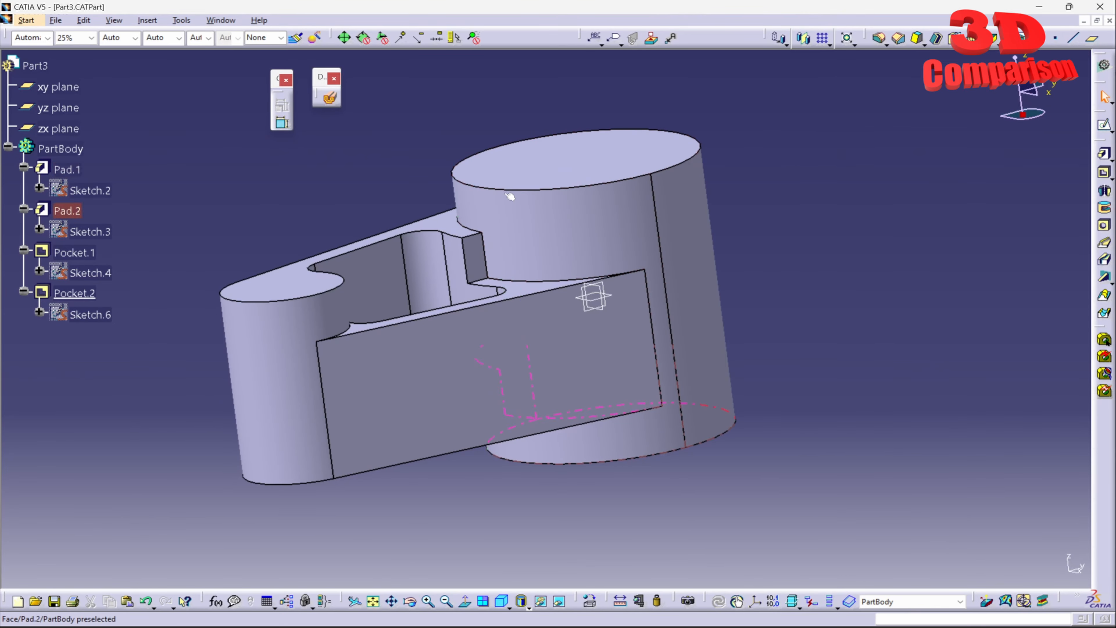
middle_drag(509, 196, 781, 107)
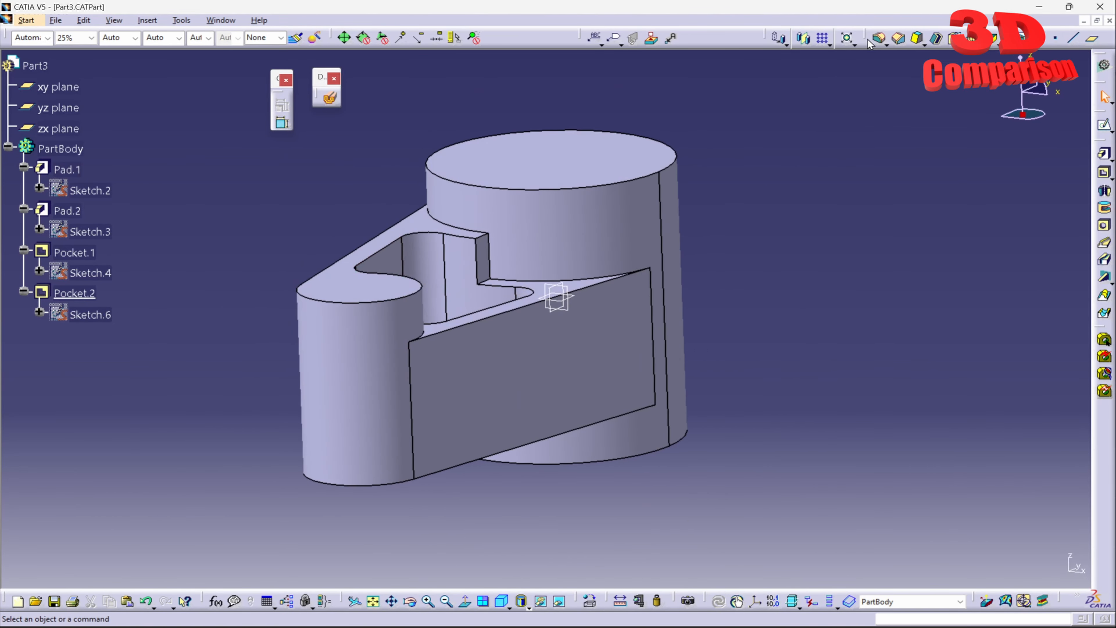
- Create a constant 5 mm edge fillet with Tangency propagation on the two notch edges of Part3
click(877, 39)
click(486, 257)
middle_drag(496, 266, 556, 368)
click(560, 369)
click(1063, 557)
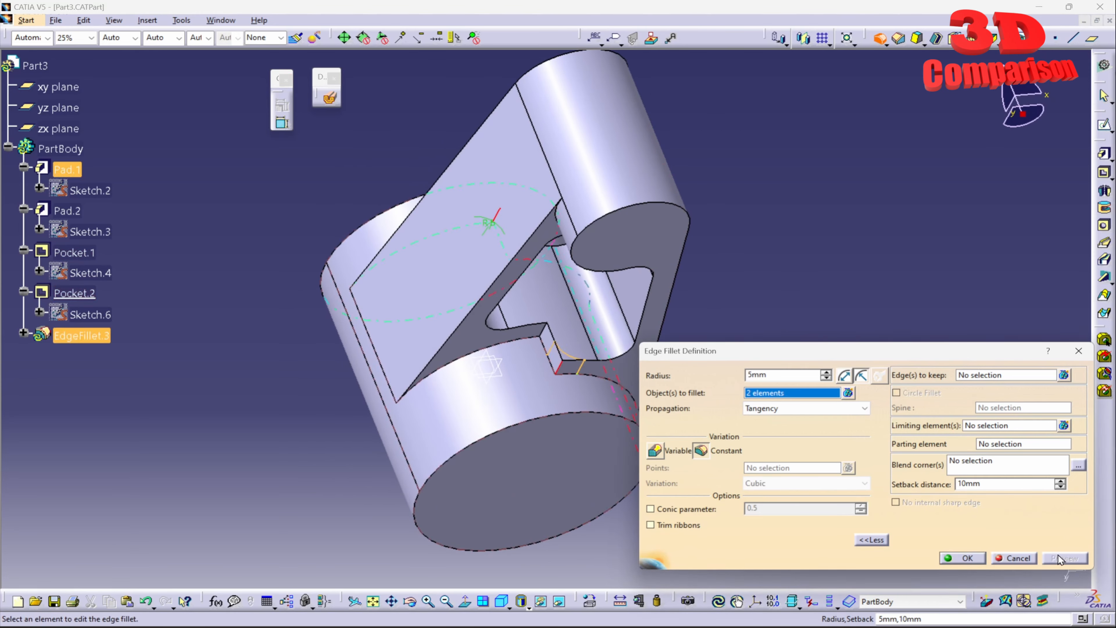
click(973, 556)
middle_drag(766, 214, 239, 301)
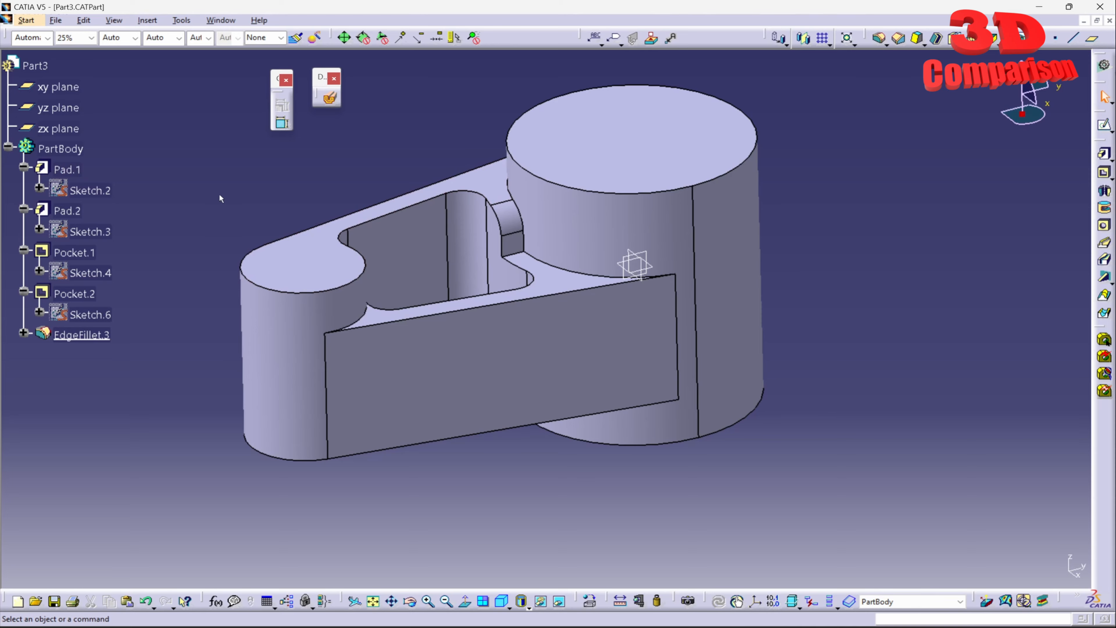
- Switch back to the fillet part.CATPart document
click(218, 20)
click(246, 131)
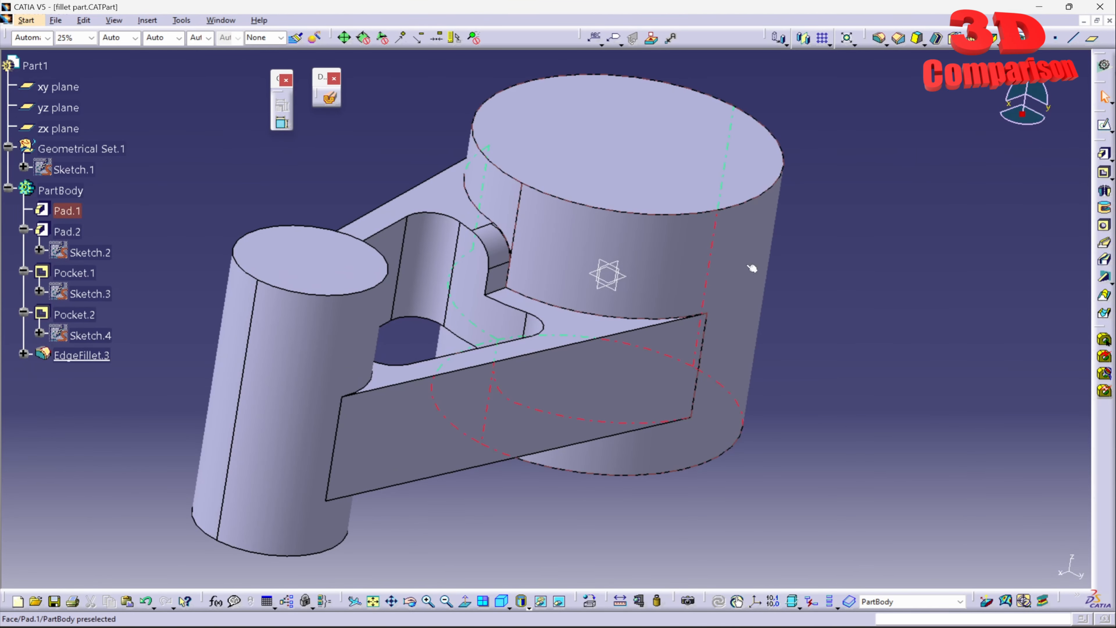
- Close fillet part.CATPart without saving its changes and reopen the same file from the recent documents
click(1109, 20)
click(601, 346)
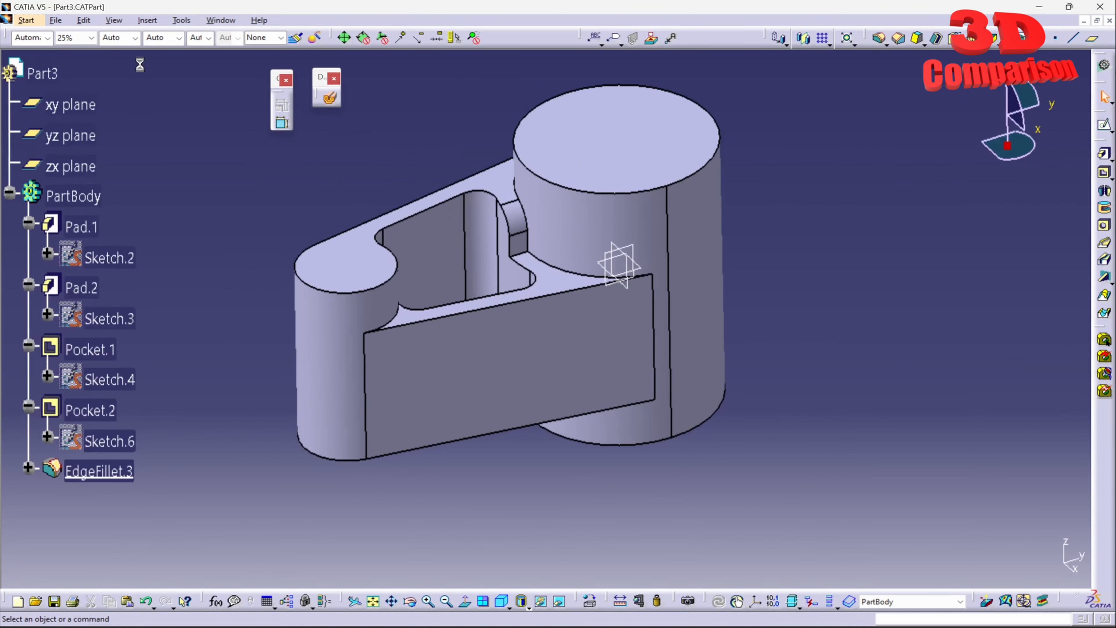
click(56, 20)
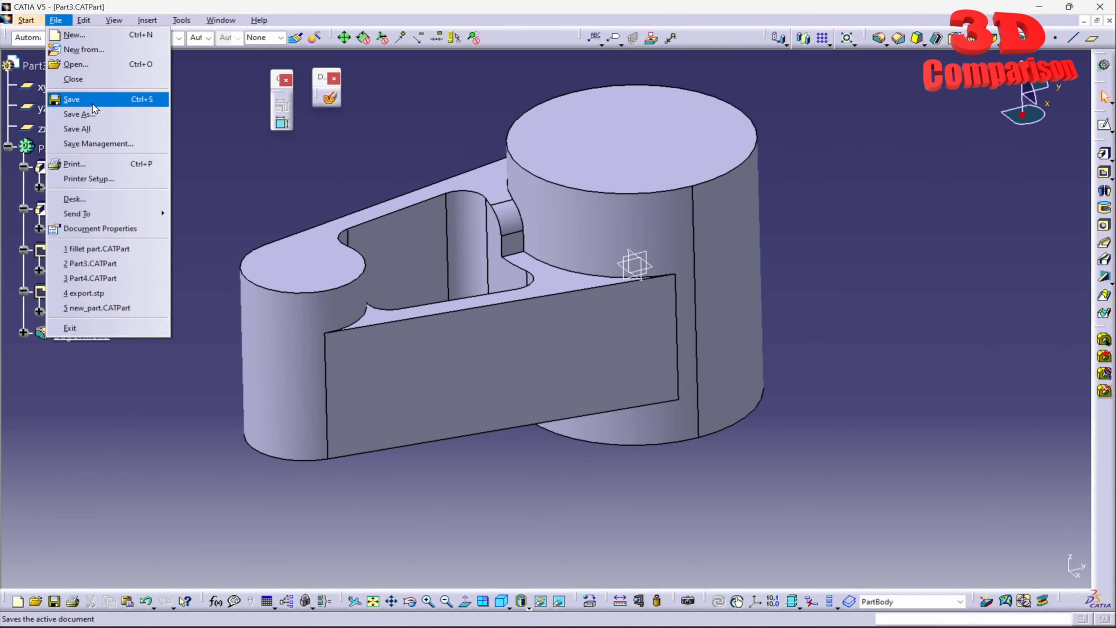
click(115, 250)
middle_drag(567, 365, 443, 303)
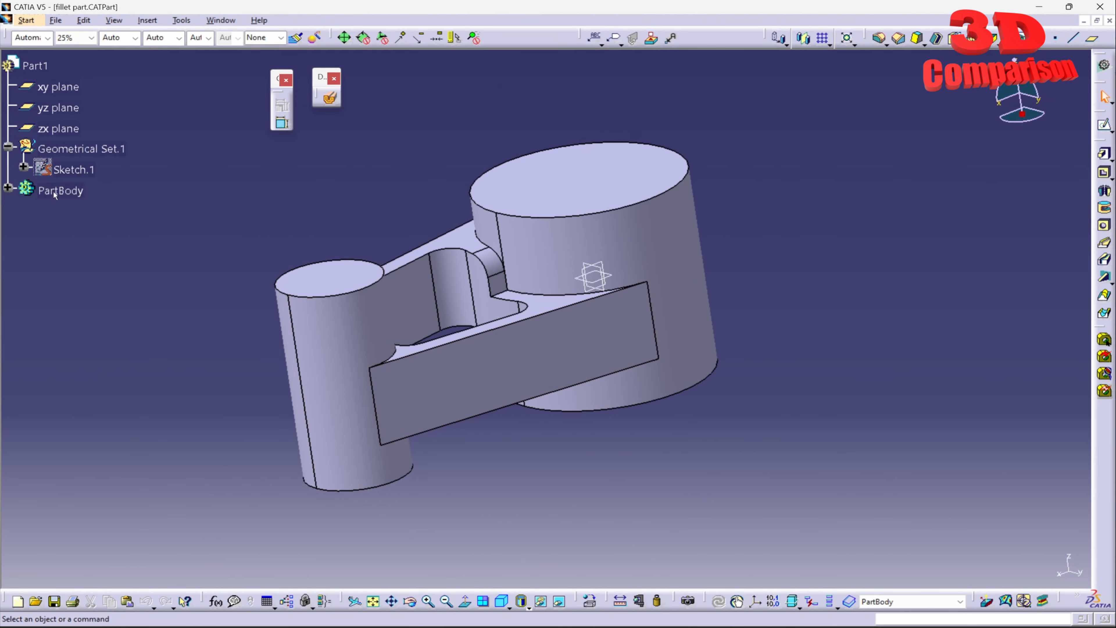
- Set the radius of EdgeFillet.2 in the PartBody to 7 mm
click(9, 190)
double_click(81, 356)
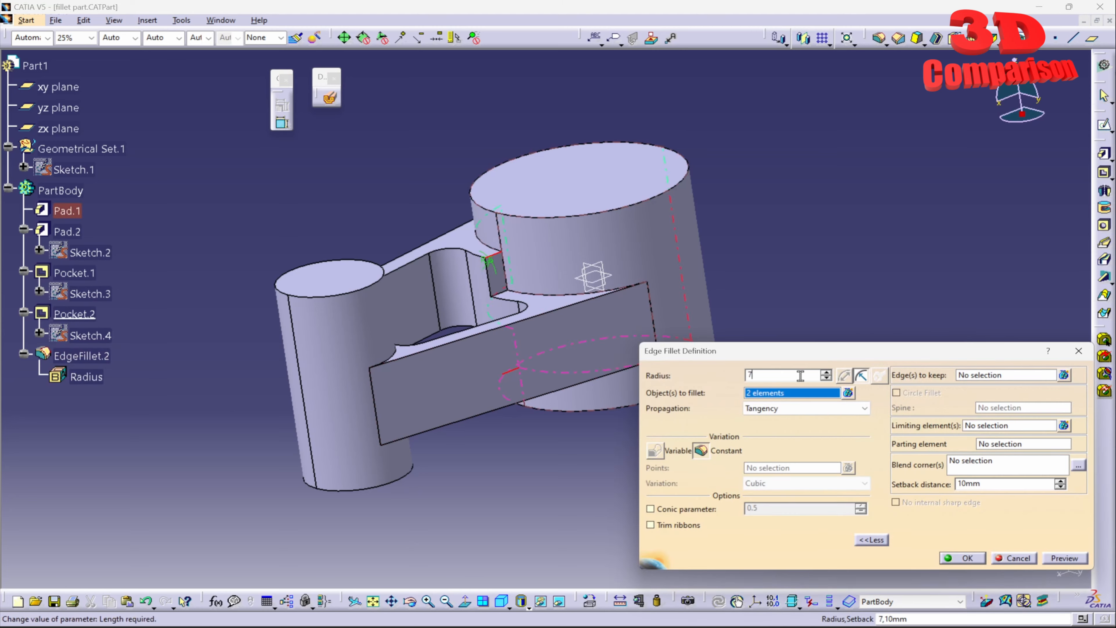
click(980, 559)
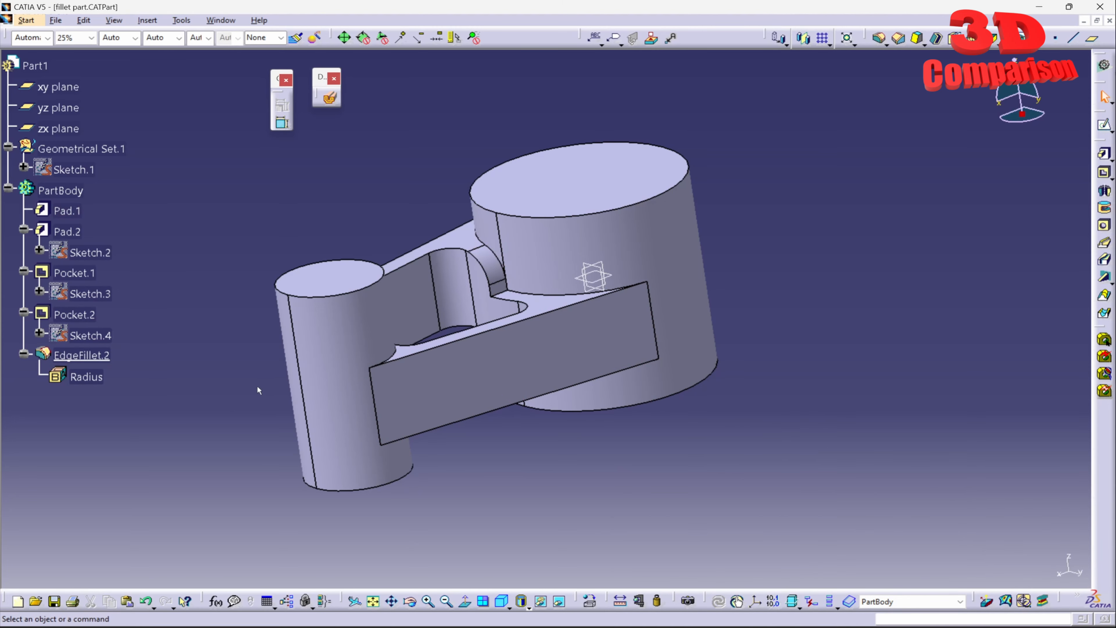
- Edit EdgeFillet.2 to keep the two vertical edges where the notch meets the large cylinder, and apply it
middle_drag(257, 389, 136, 355)
double_click(81, 355)
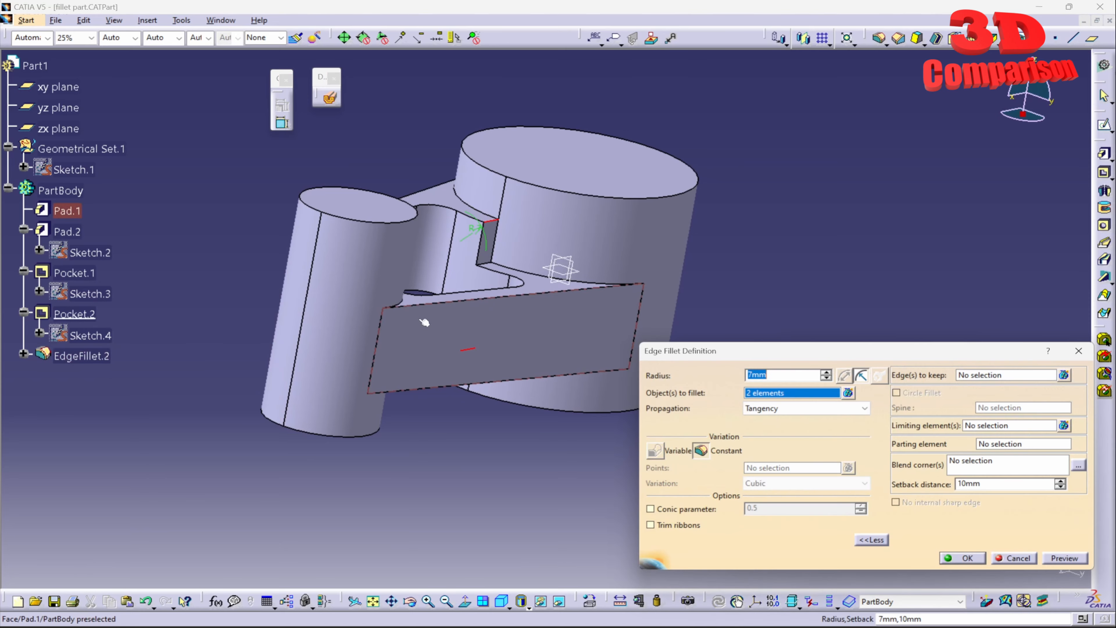
click(986, 375)
middle_drag(487, 233, 529, 237)
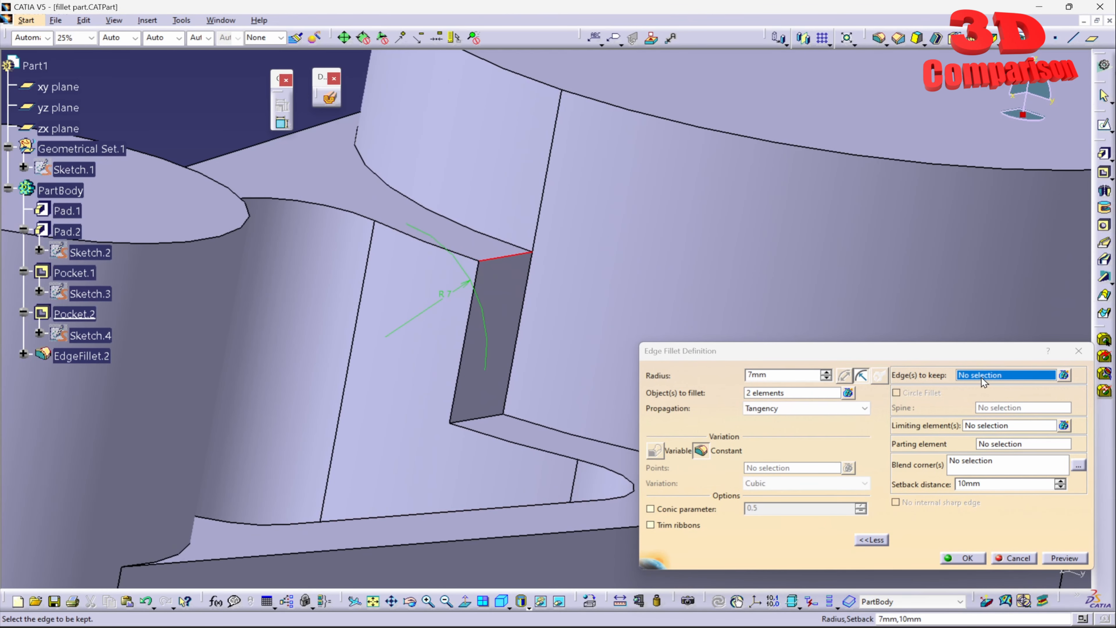
click(517, 336)
middle_drag(517, 337, 527, 240)
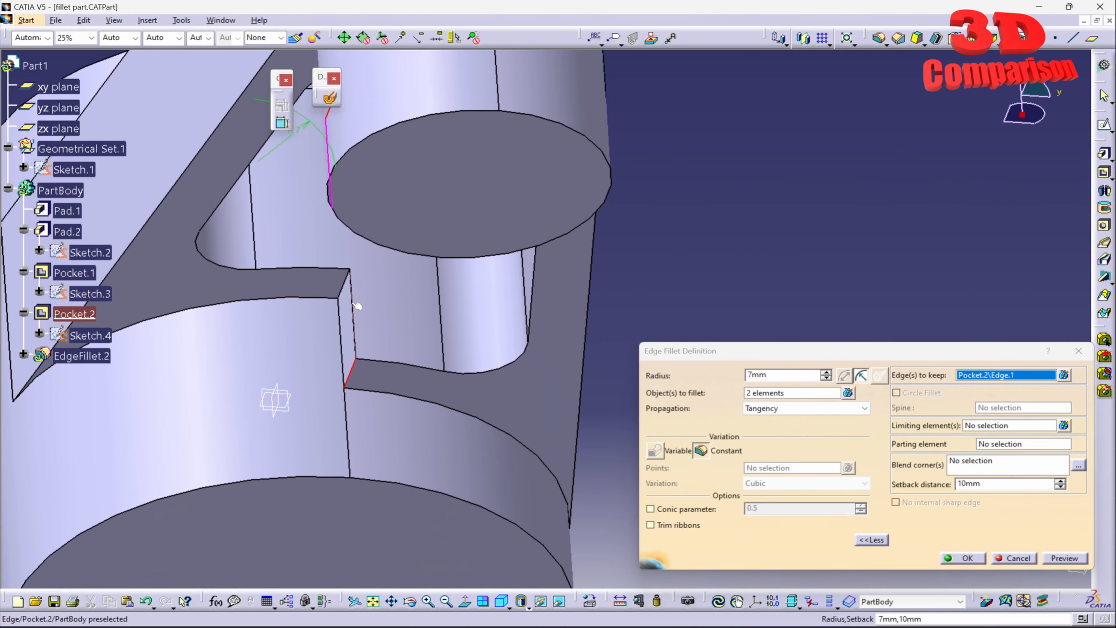
click(346, 339)
middle_drag(675, 147, 643, 378)
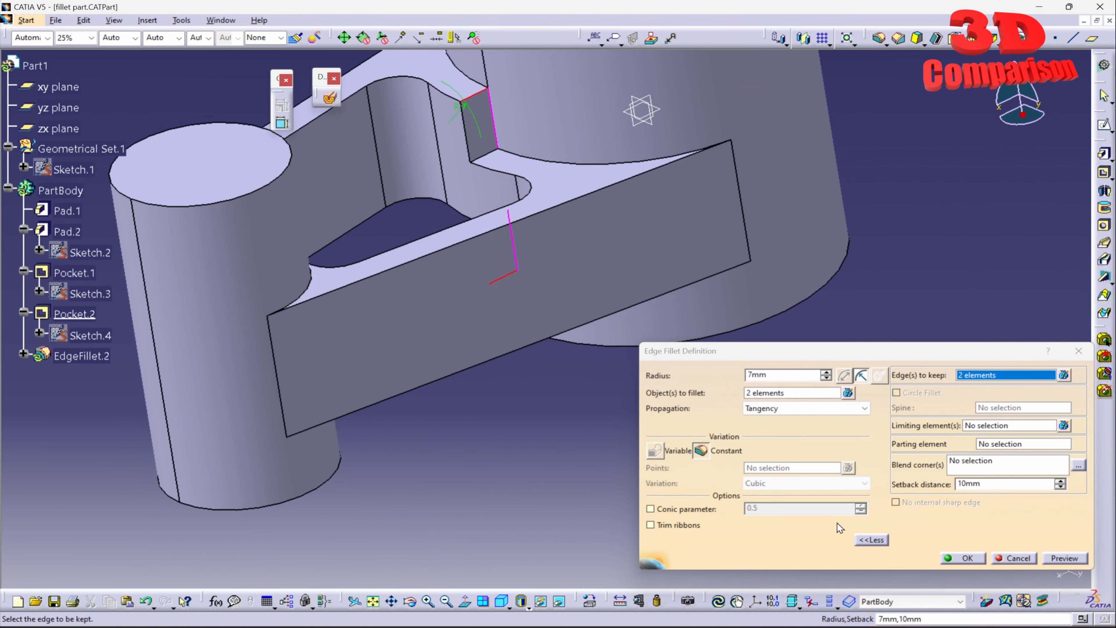
click(957, 558)
- Examine the fillet faces at the notch close up, especially the narrow face beside the large cylinder
middle_drag(564, 188, 582, 219)
middle_drag(308, 138, 441, 211)
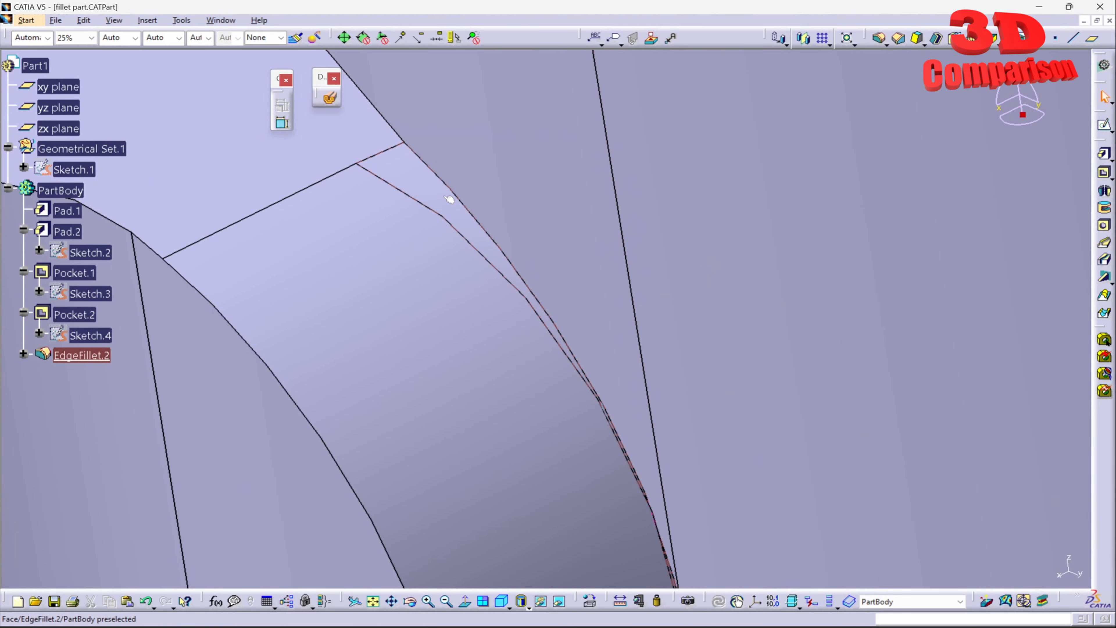
click(415, 184)
middle_drag(536, 259, 607, 342)
middle_drag(575, 382, 555, 451)
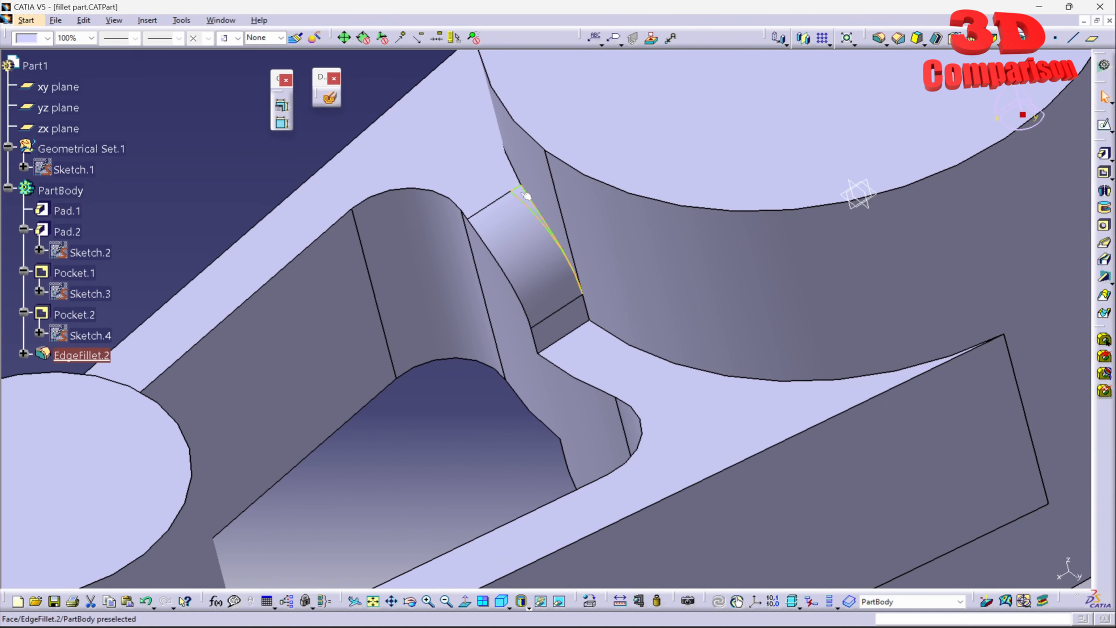
- Undo the edges-to-keep change and reconfirm the 7 mm notch fillet with no edges to keep
middle_drag(532, 204, 948, 333)
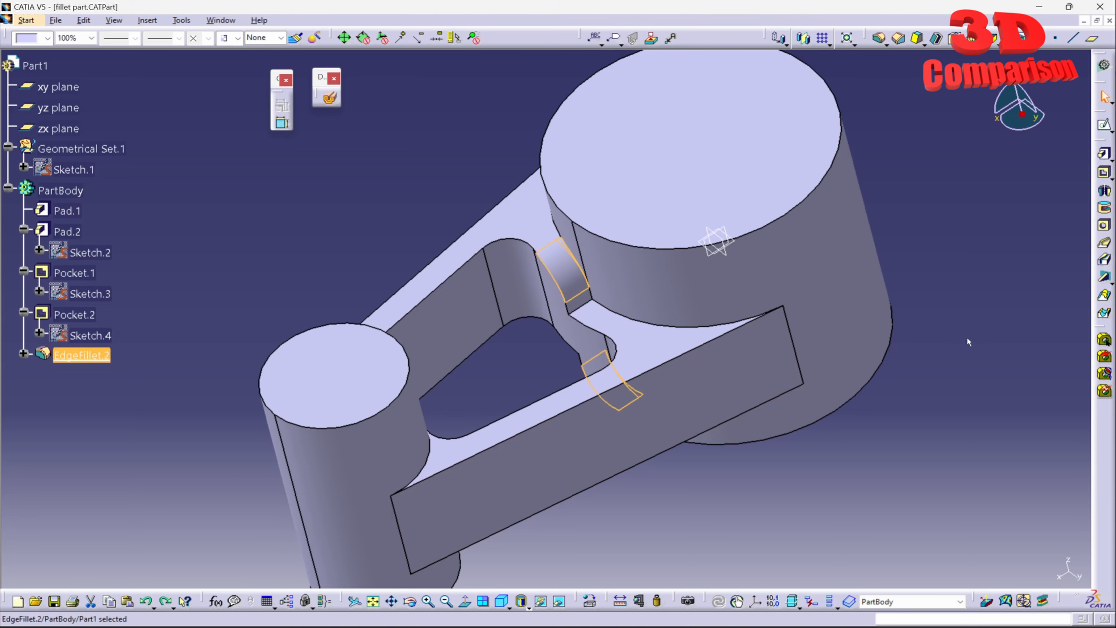
middle_drag(326, 461, 590, 200)
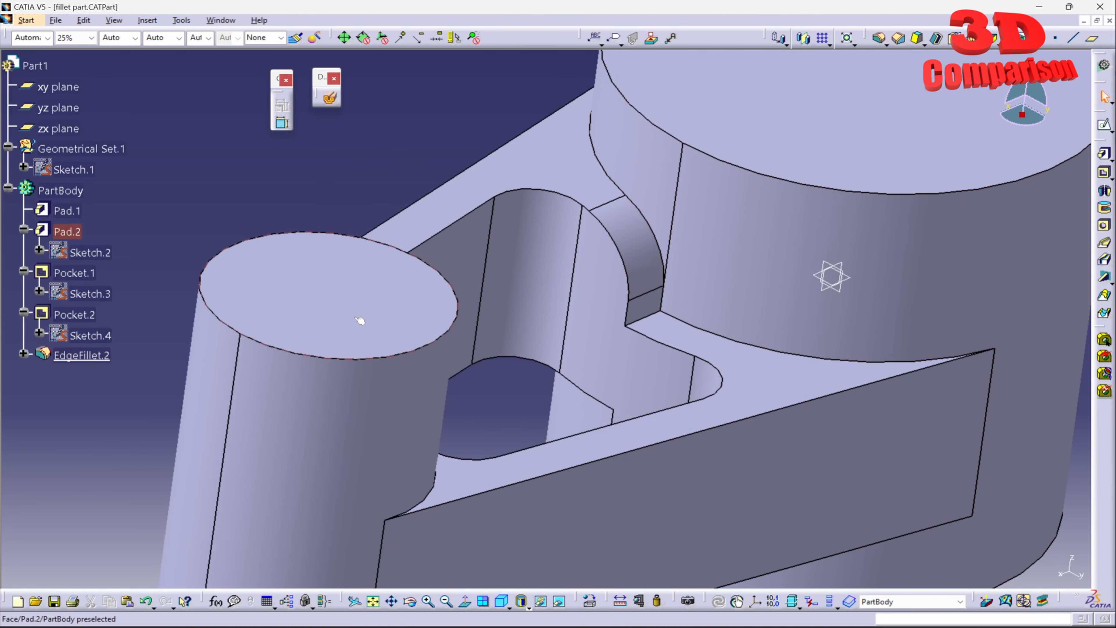
double_click(650, 231)
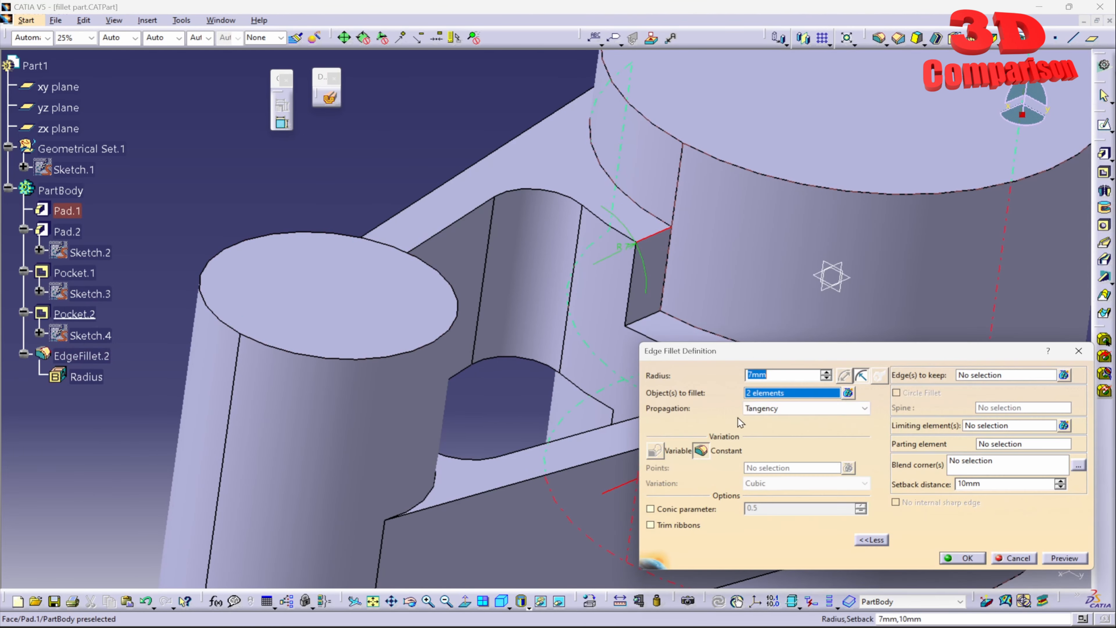
click(983, 554)
- Switch to 3DEXPERIENCE and examine the filleted notch and large cylinder of Fillet_problem A.1 from several angles
middle_drag(872, 443, 726, 434)
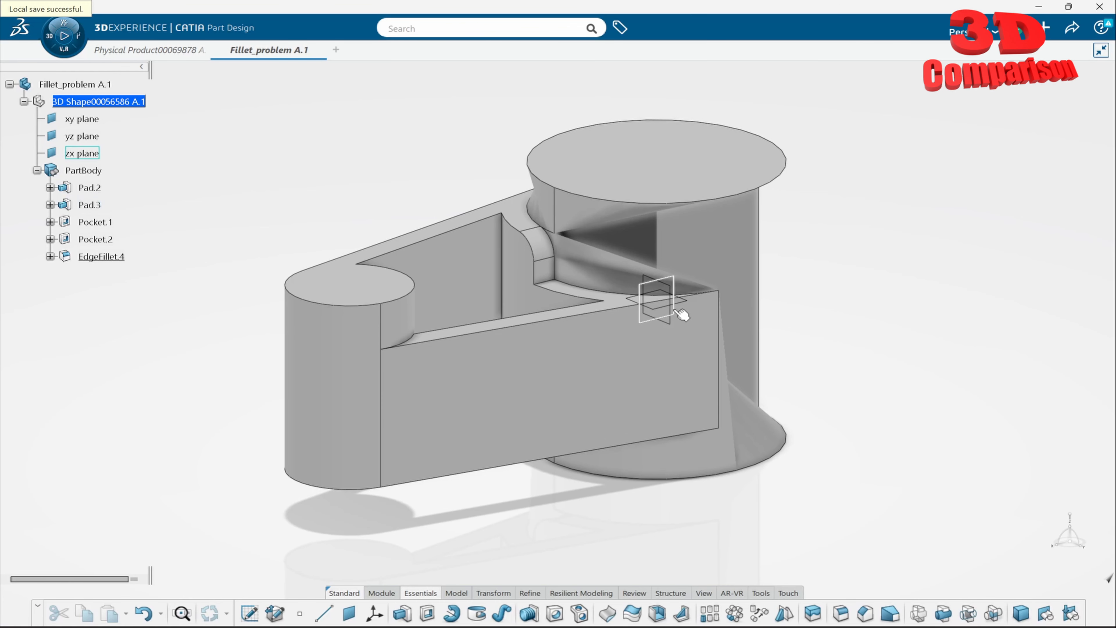
middle_drag(579, 332, 775, 200)
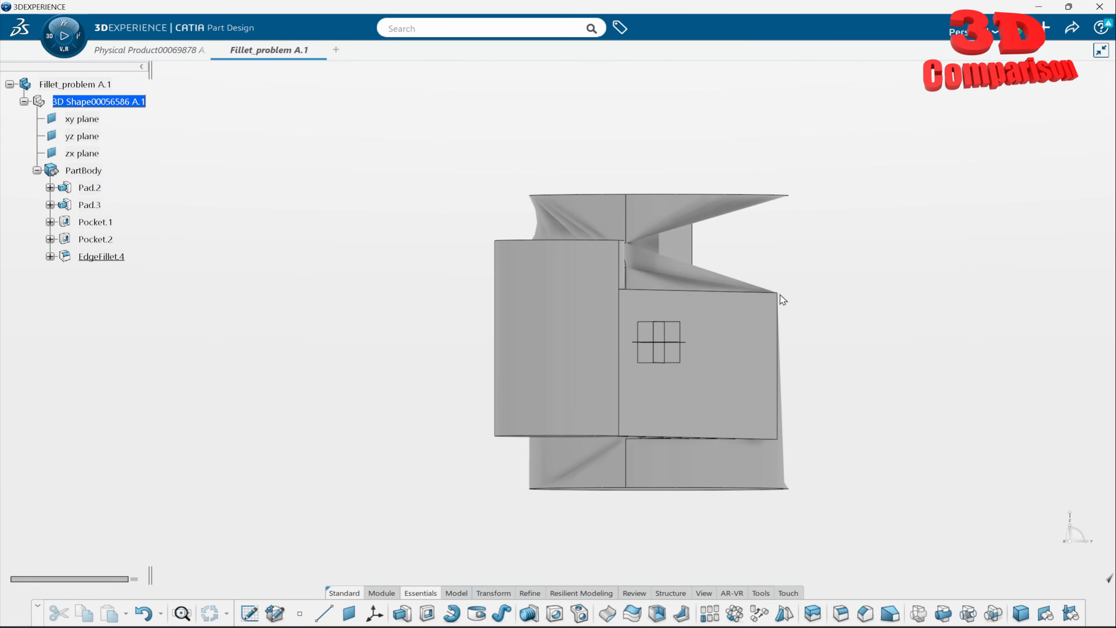
middle_drag(727, 227, 830, 309)
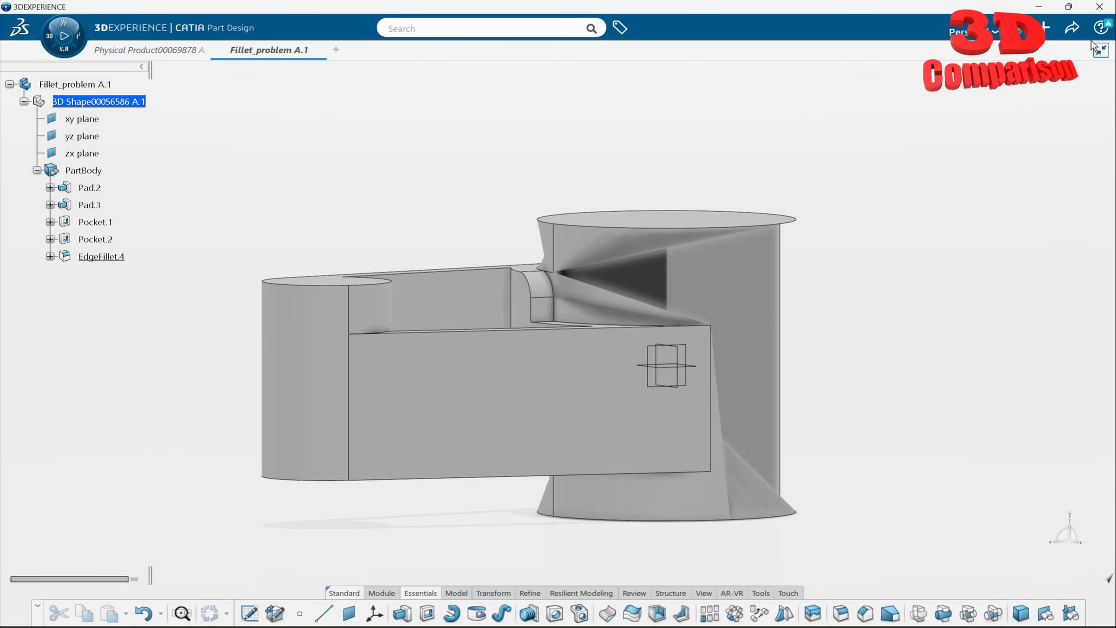
- Import the CATIA file fillet part.CATPart from Downloads, keeping the default import options, and accept the import report
click(1048, 31)
click(1043, 71)
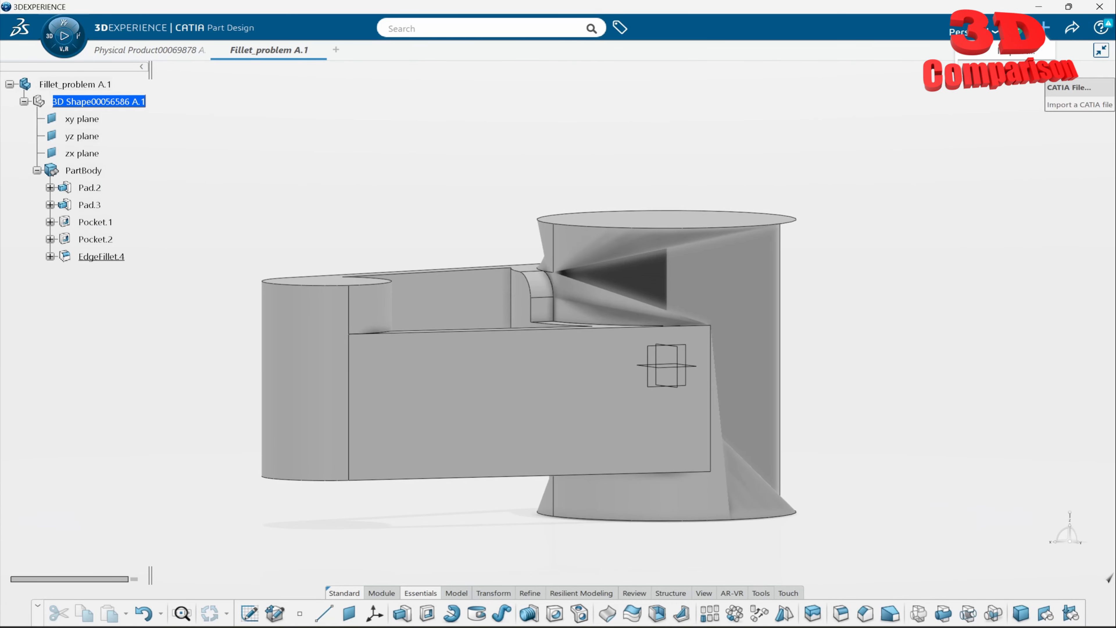
click(715, 417)
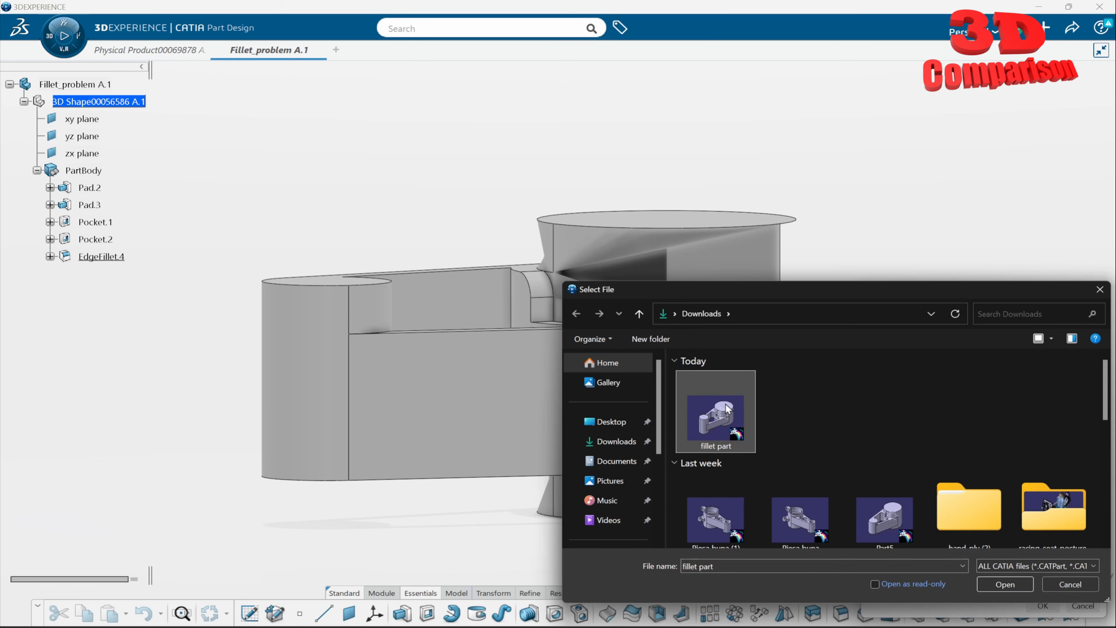
click(1005, 584)
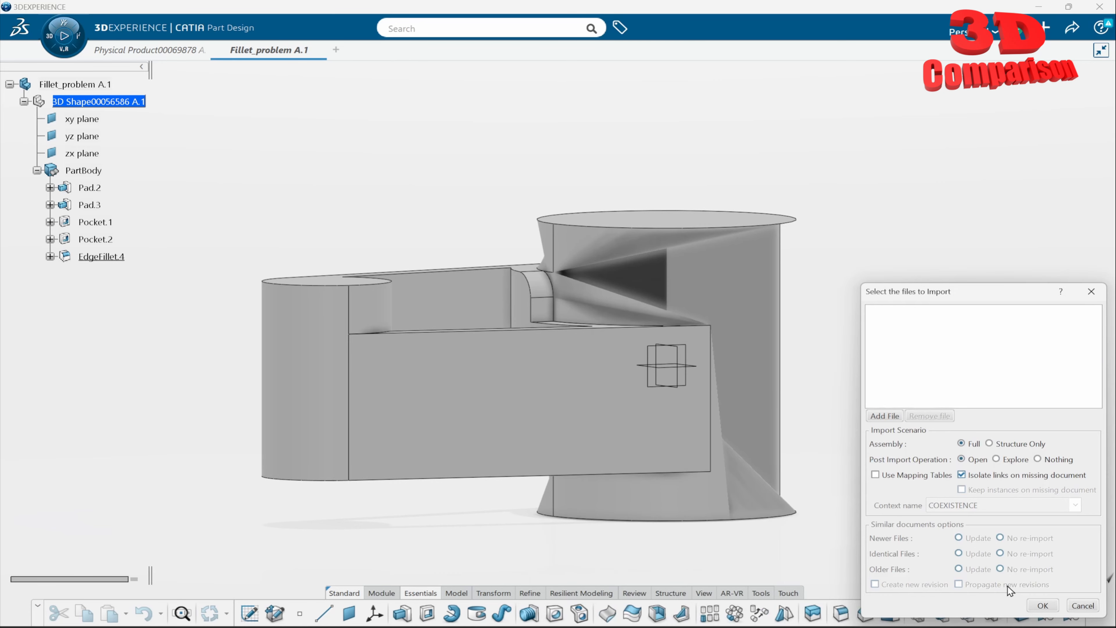
click(1040, 604)
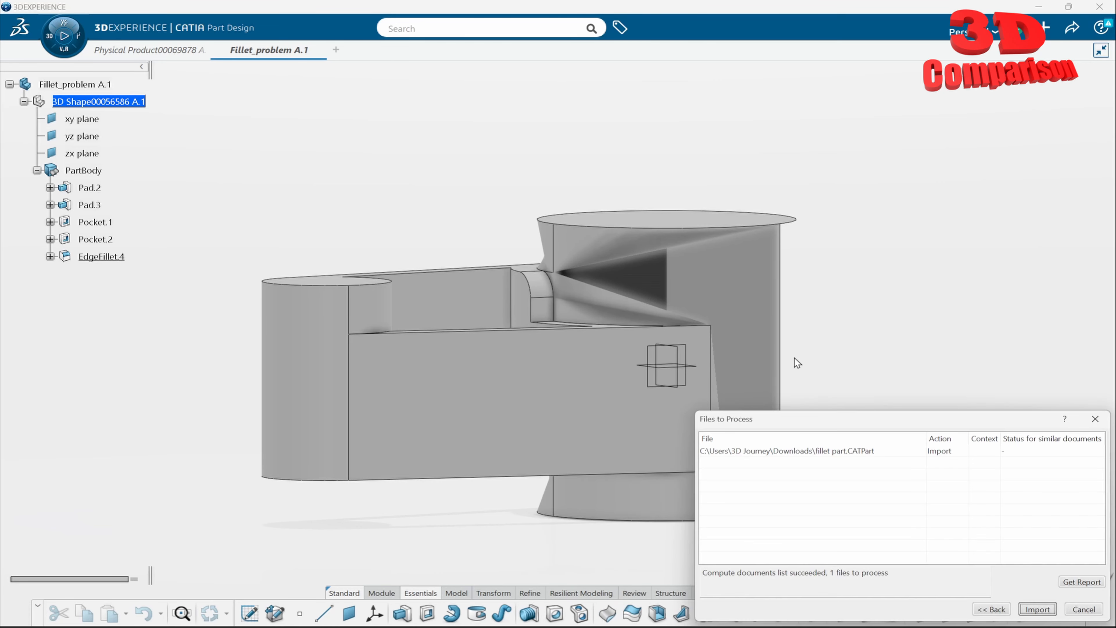
click(1036, 609)
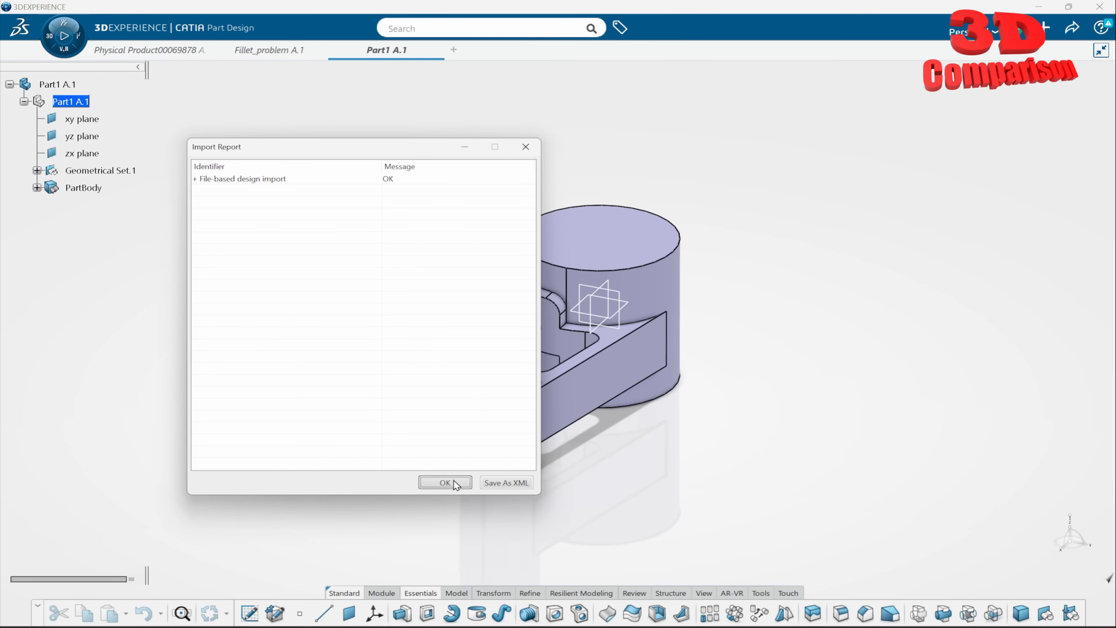
click(444, 483)
- Set the radius of the imported part's EdgeFillet.2 to 7 mm
click(36, 188)
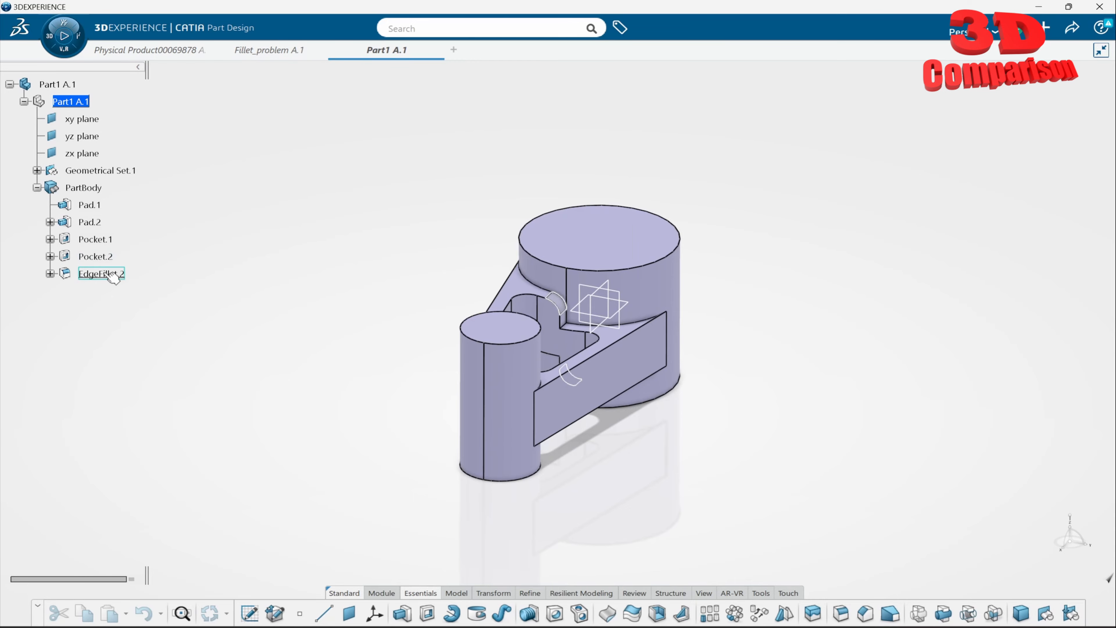
middle_drag(532, 387, 570, 302)
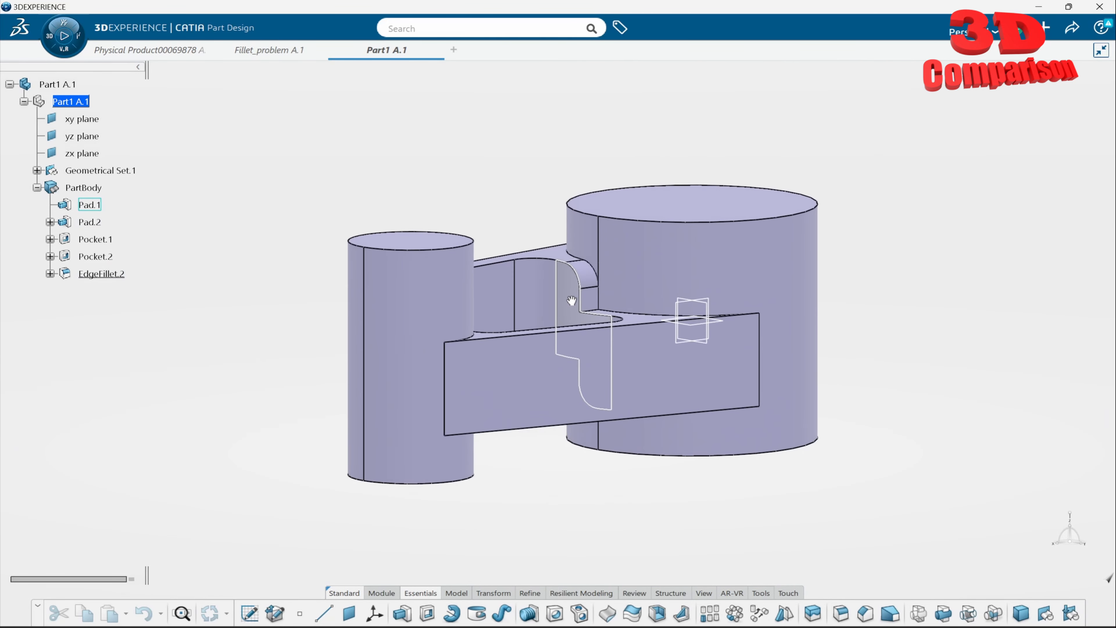
double_click(107, 274)
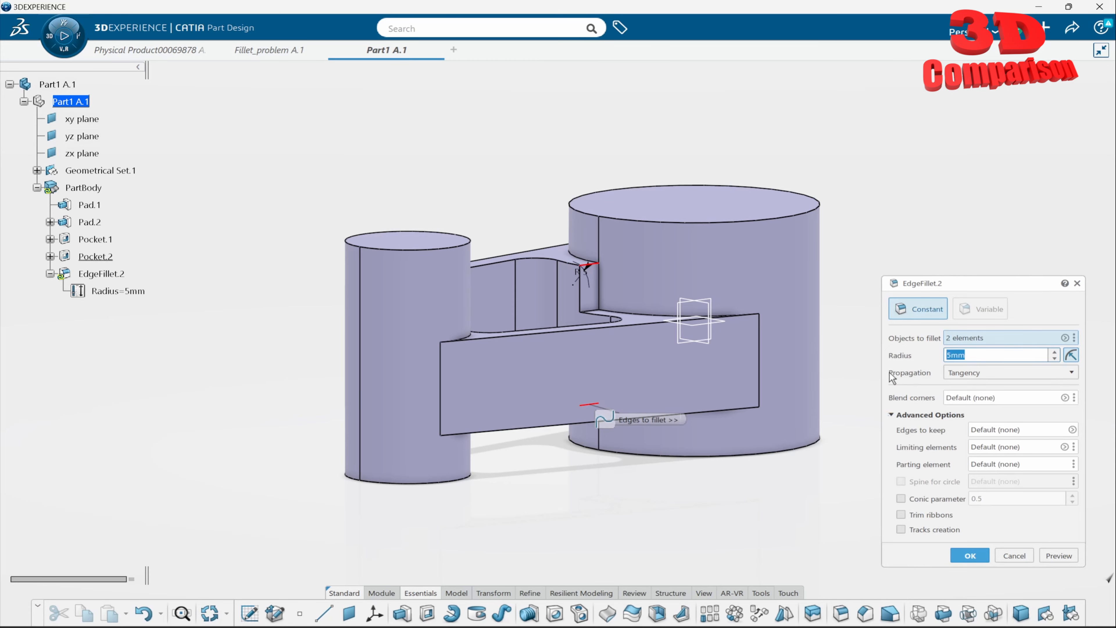
click(969, 555)
- Edit EdgeFillet.2 to keep the two vertical notch edges on the large cylinder, and apply the fillet
middle_drag(688, 367, 552, 328)
double_click(553, 329)
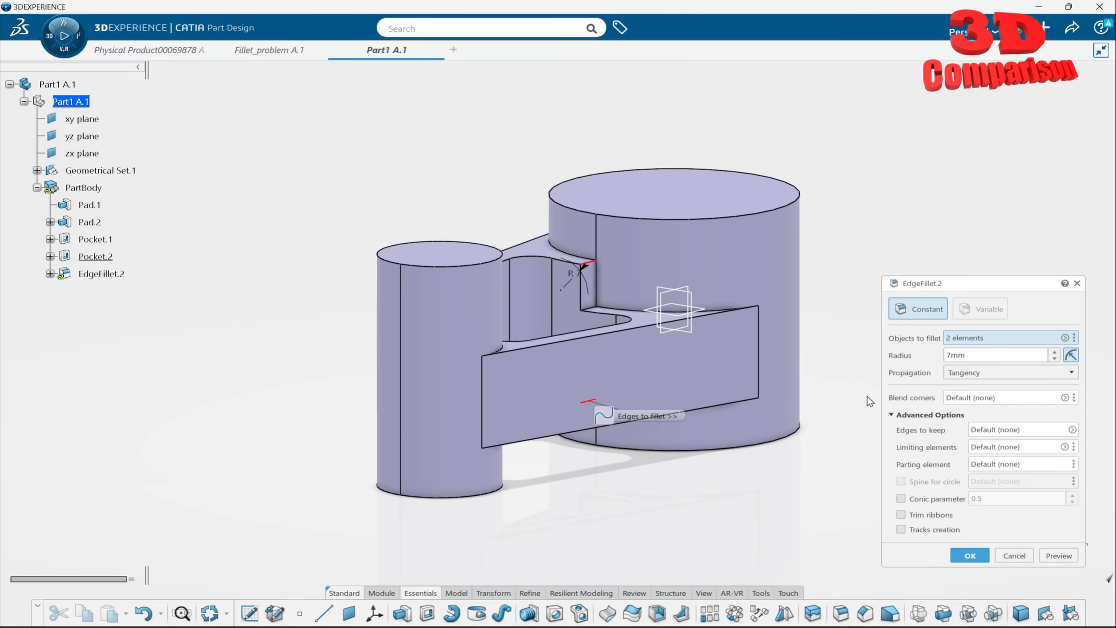
click(1010, 429)
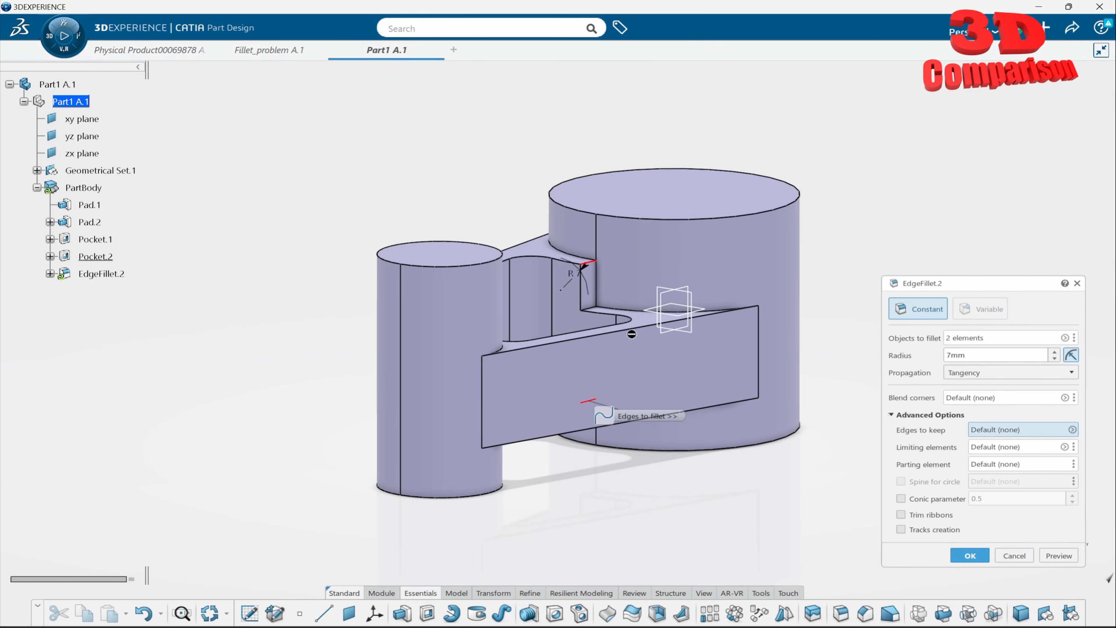
scroll(631, 334, up, 5)
click(543, 208)
scroll(545, 211, down, 4)
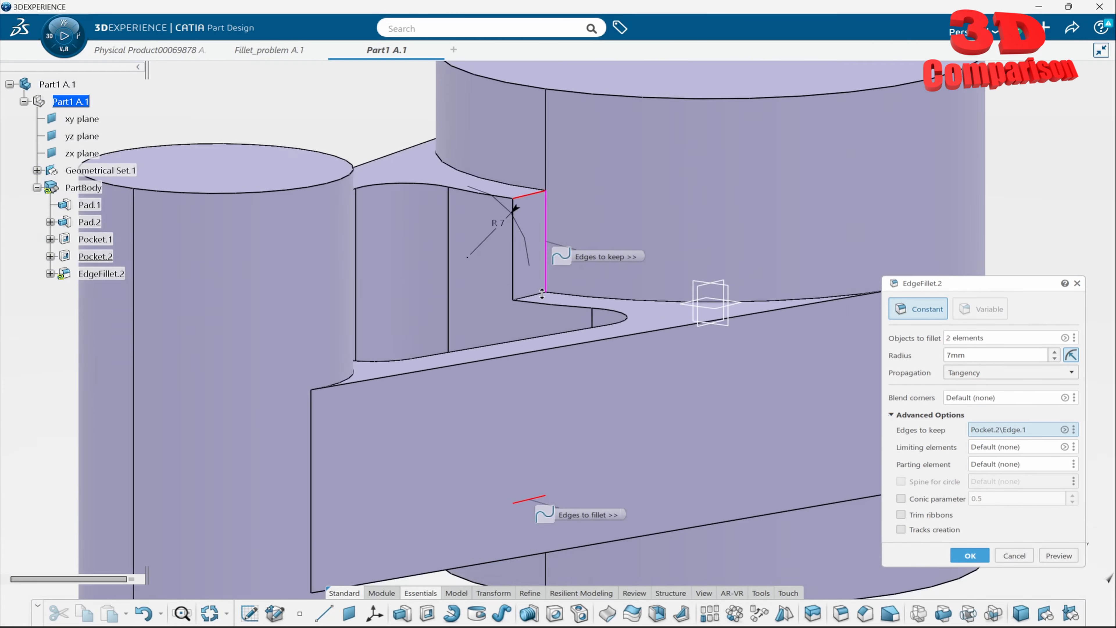
middle_drag(584, 351, 604, 313)
scroll(679, 308, up, 4)
click(585, 346)
scroll(680, 282, down, 5)
click(970, 555)
- Examine the narrow fillet face between the notch's rounded edge and the large cylinder
scroll(543, 342, up, 10)
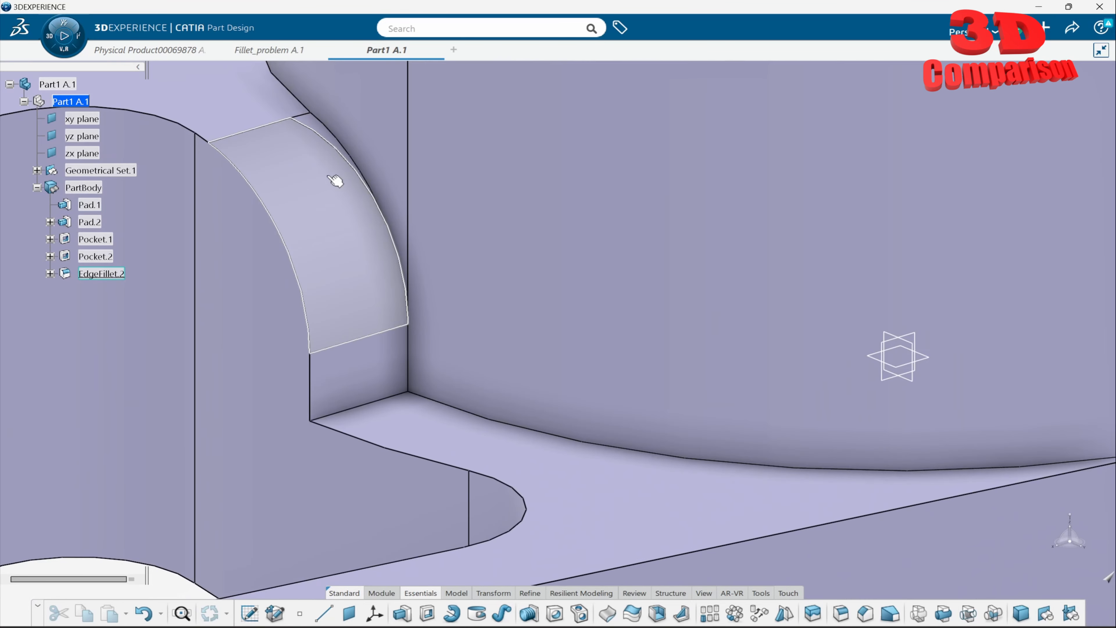
click(347, 166)
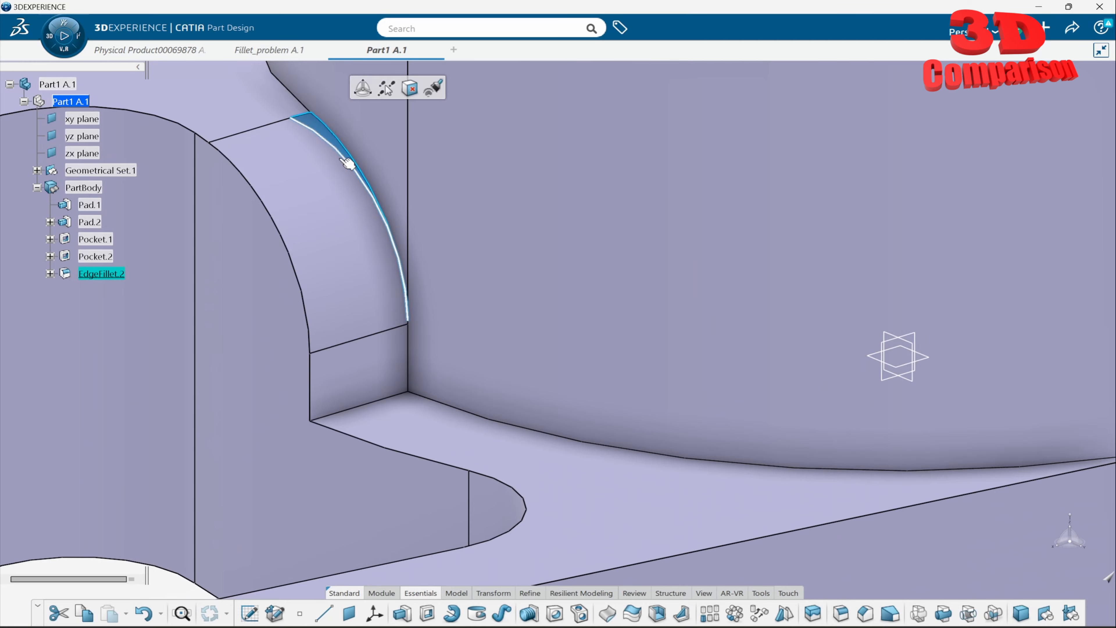
scroll(351, 326, down, 10)
click(249, 302)
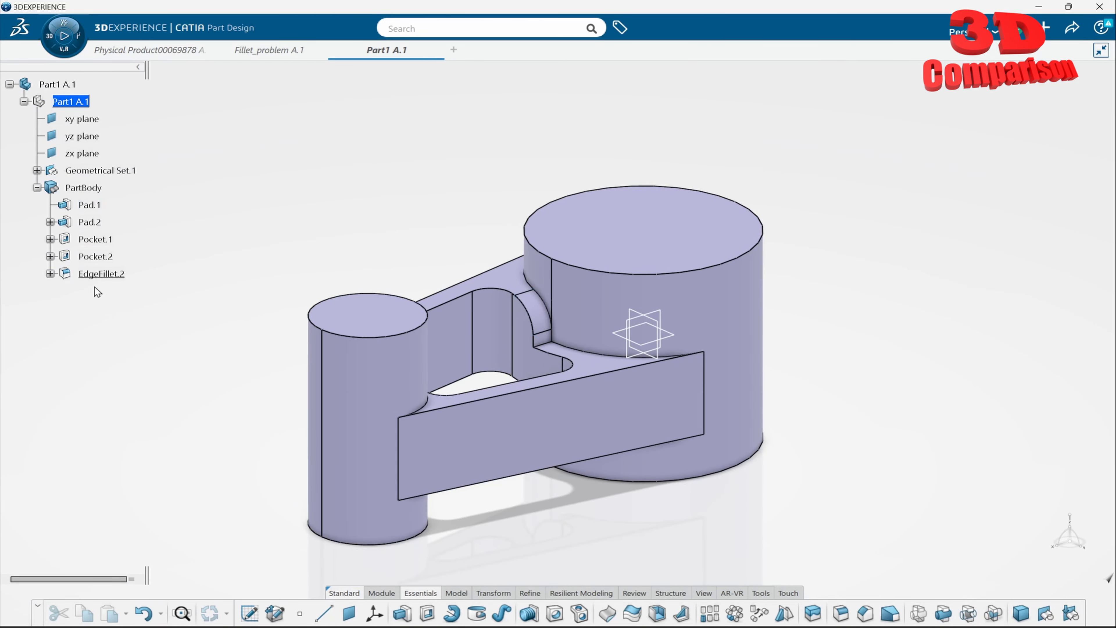
- Deactivate EdgeFillet.2 in the imported part's PartBody
click(101, 274)
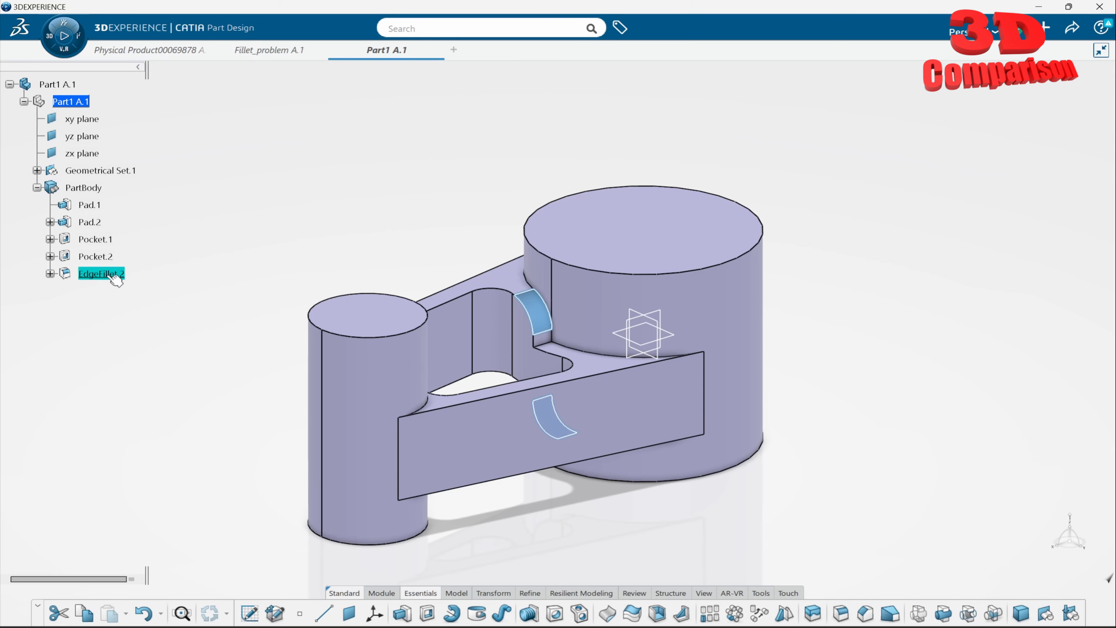
right_click(106, 277)
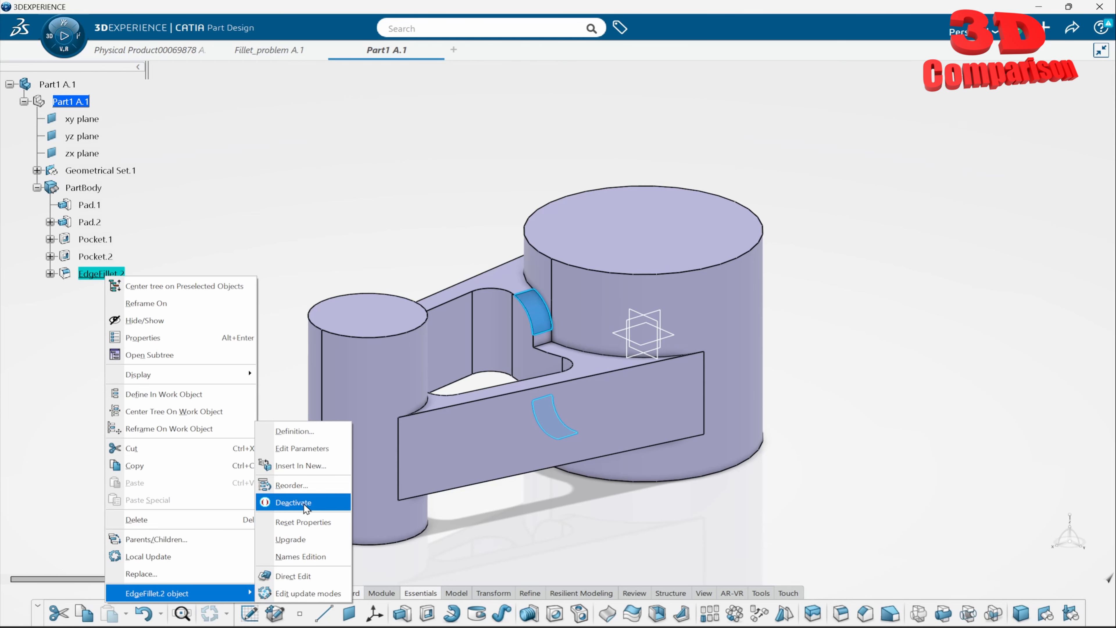
click(305, 506)
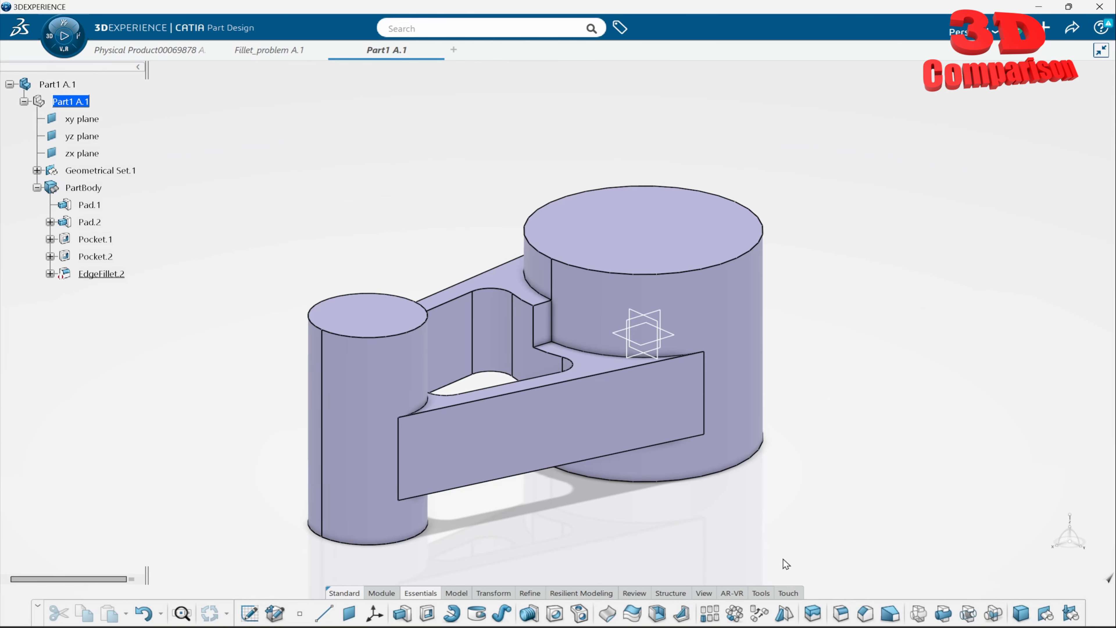
- Try to apply a 5 mm constant edge fillet to the upper and lower horizontal notch edges at the large cylinder
click(841, 614)
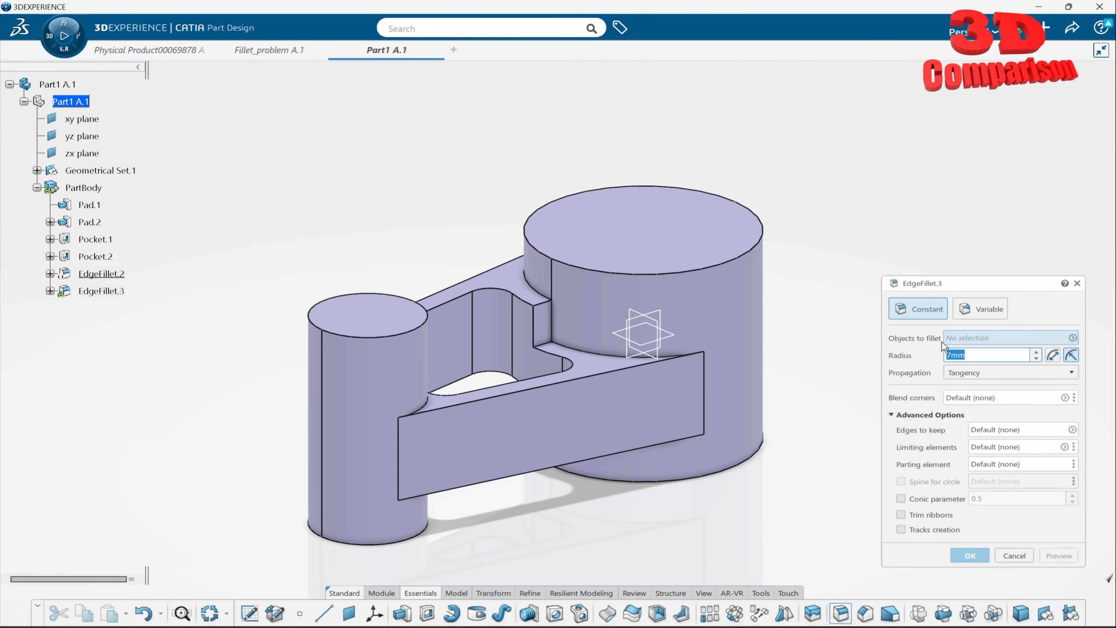
text(5mm)
scroll(615, 264, up, 10)
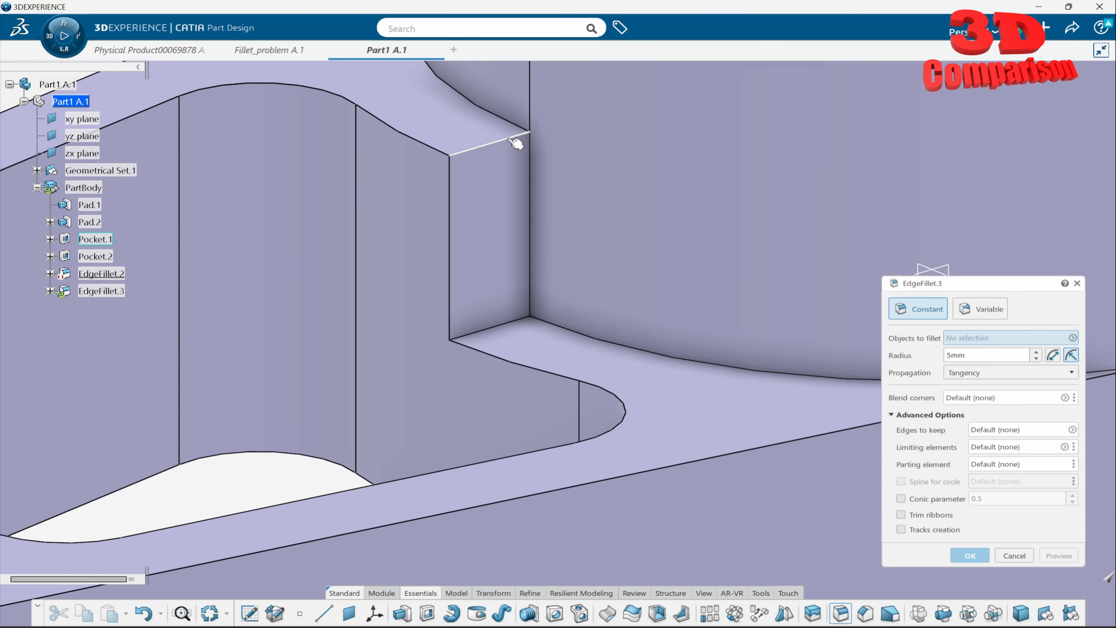
click(509, 139)
ctrl+middle_drag(566, 264, 760, 195)
ctrl+middle_drag(624, 325, 672, 342)
click(660, 353)
click(970, 556)
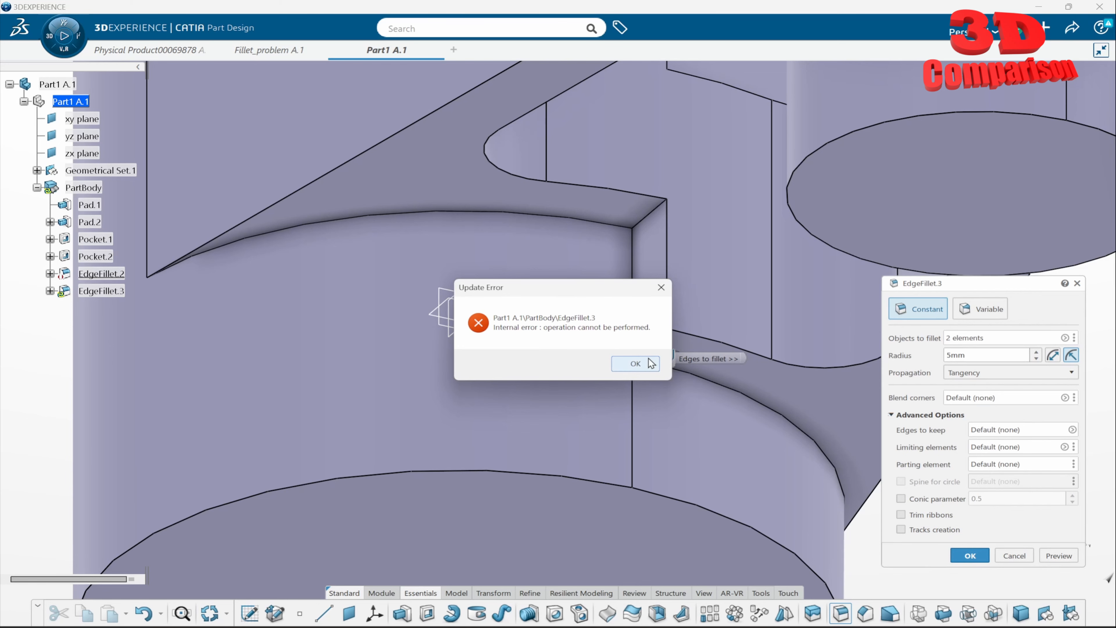
click(641, 364)
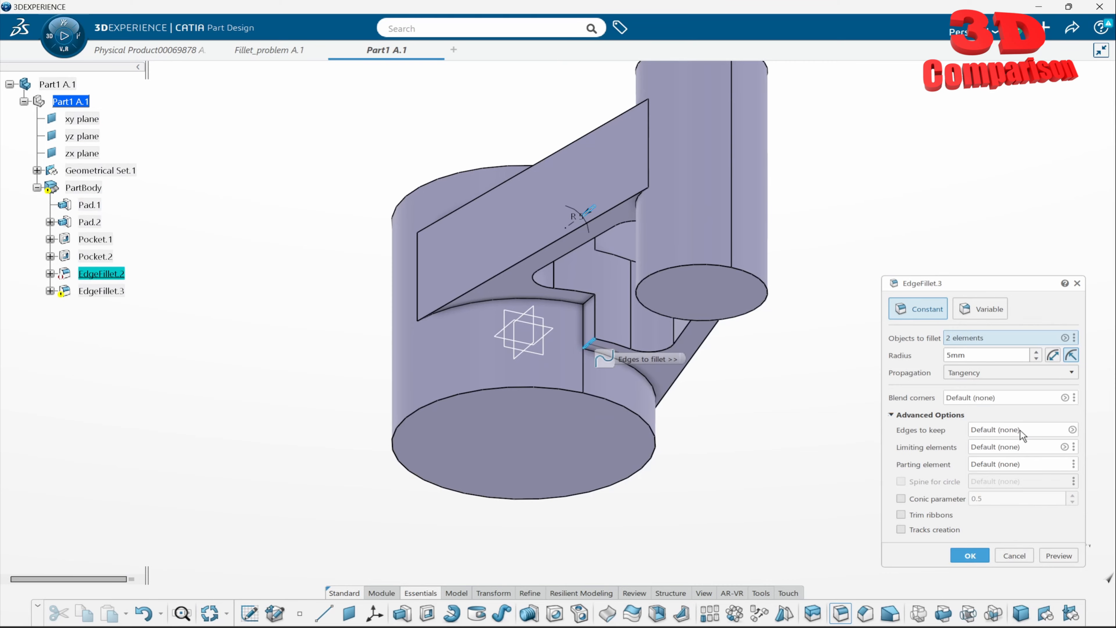
- Set the two vertical notch edges on the large cylinder as edges to keep, and apply the fillet
click(1018, 429)
click(630, 345)
click(583, 326)
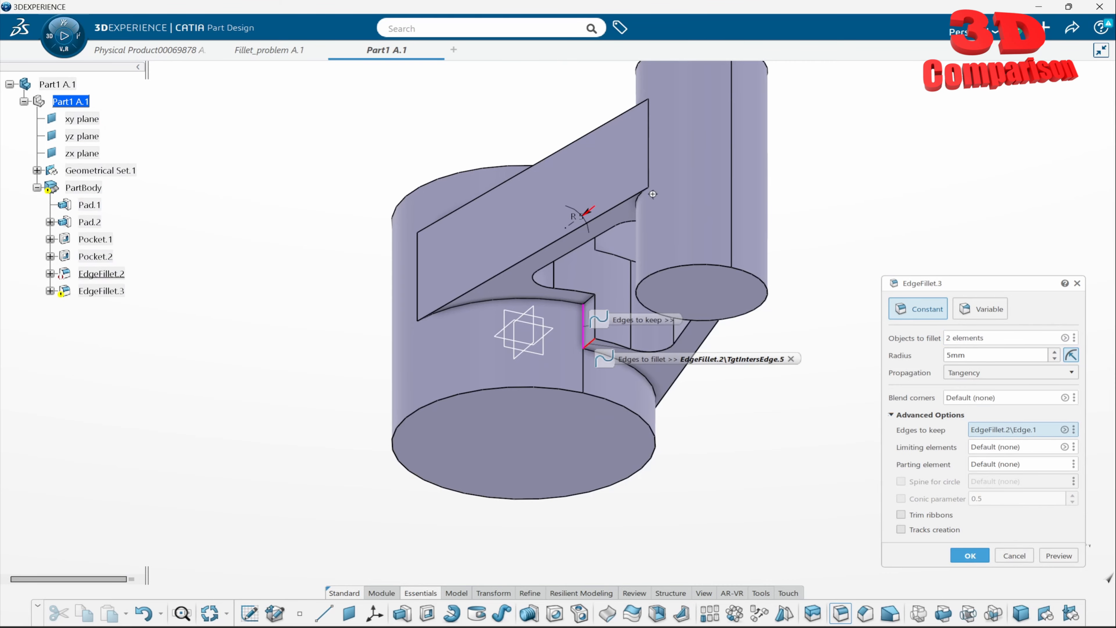
middle_drag(652, 194, 469, 198)
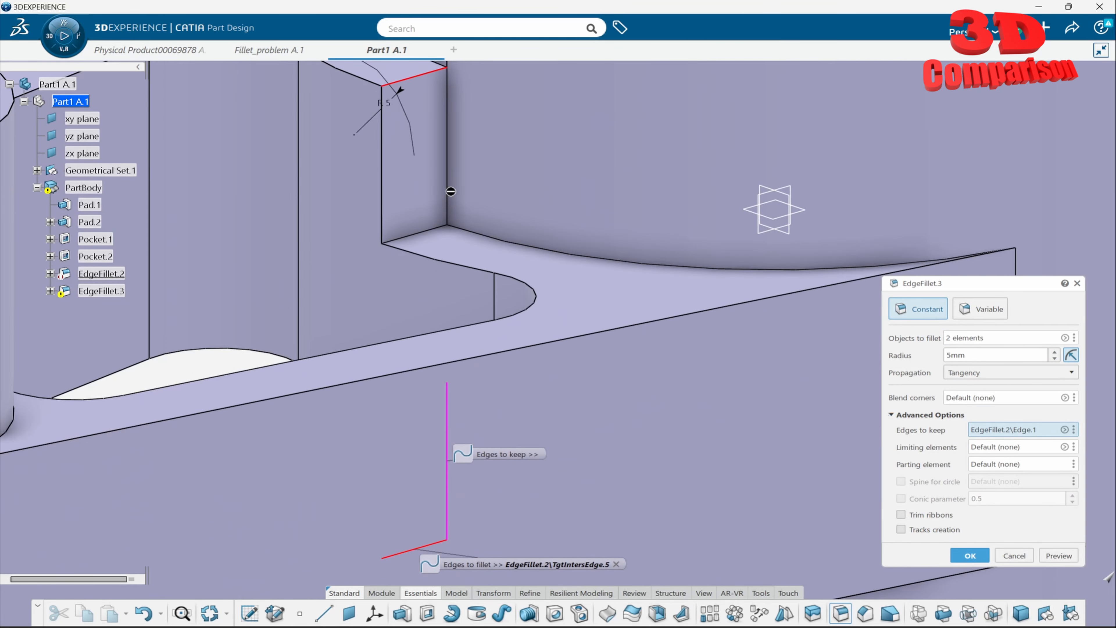
click(456, 207)
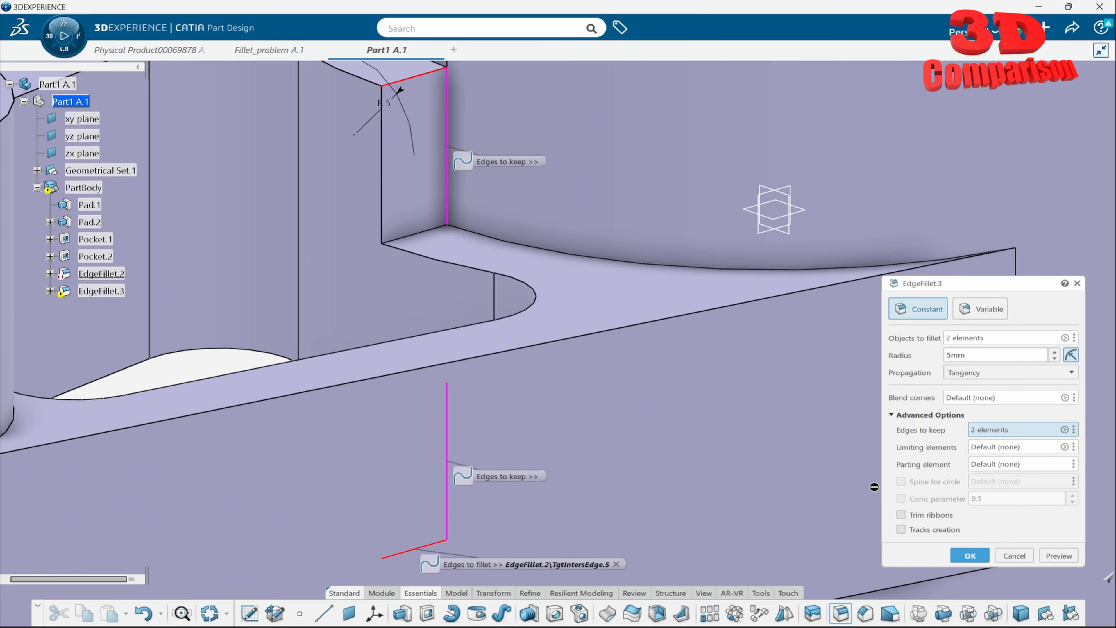
click(969, 553)
- Inspect the narrow strip where the rounded notch edge meets the large cylinder, and delete EdgeFillet.3
middle_drag(859, 449, 879, 224)
middle_drag(747, 257, 610, 261)
middle_drag(304, 216, 546, 286)
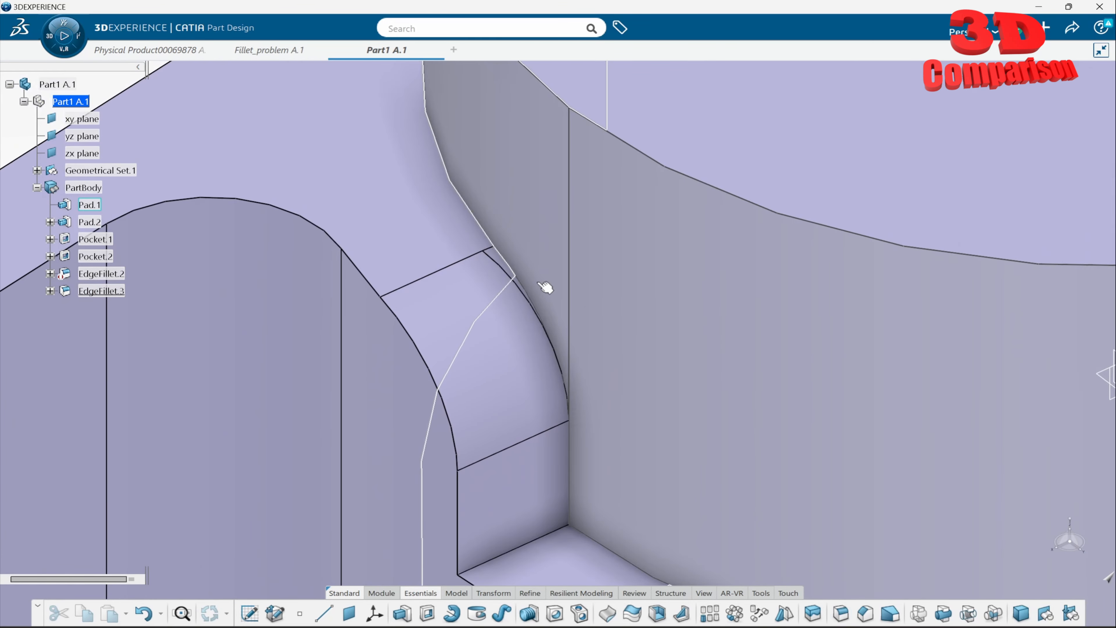
click(507, 264)
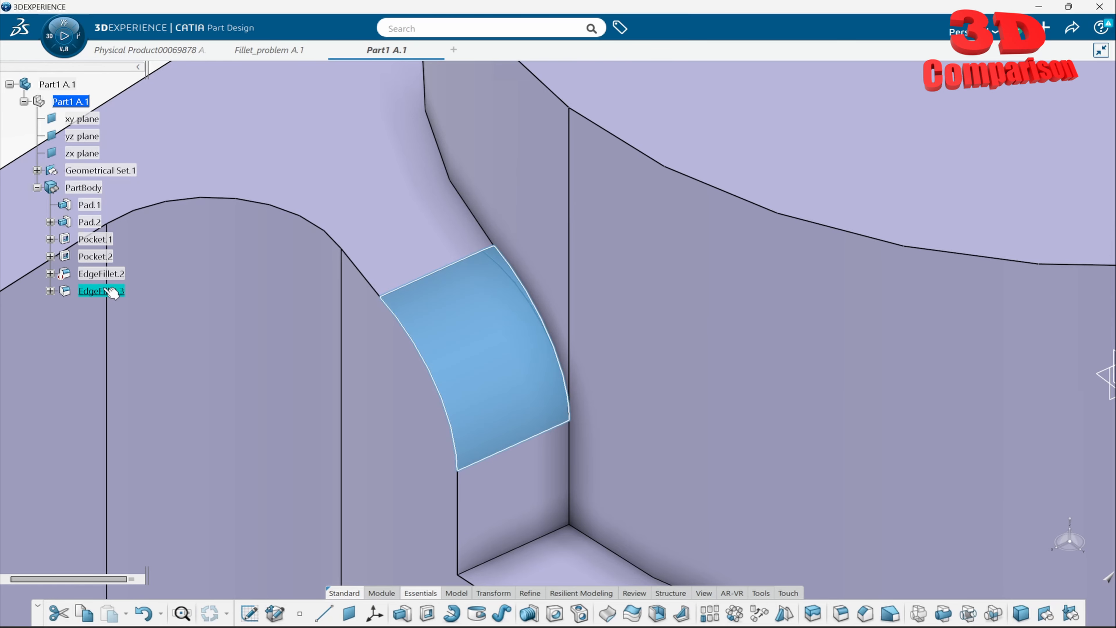
key(Delete)
- Reactivate EdgeFillet.2 and set its radius to 3 mm
right_click(109, 274)
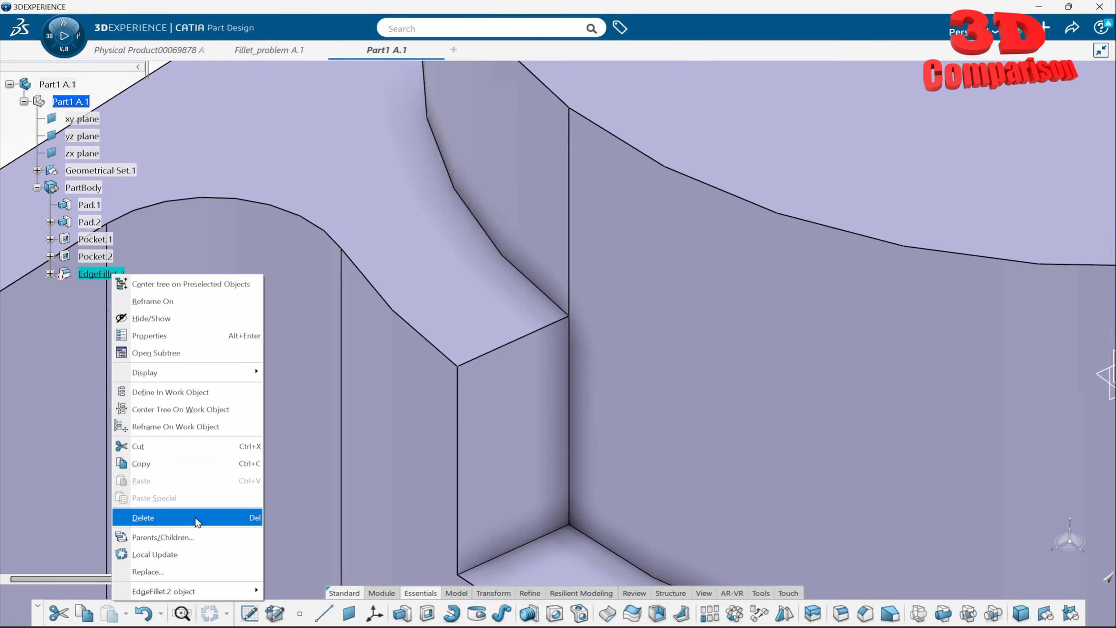
mouse_move(214, 595)
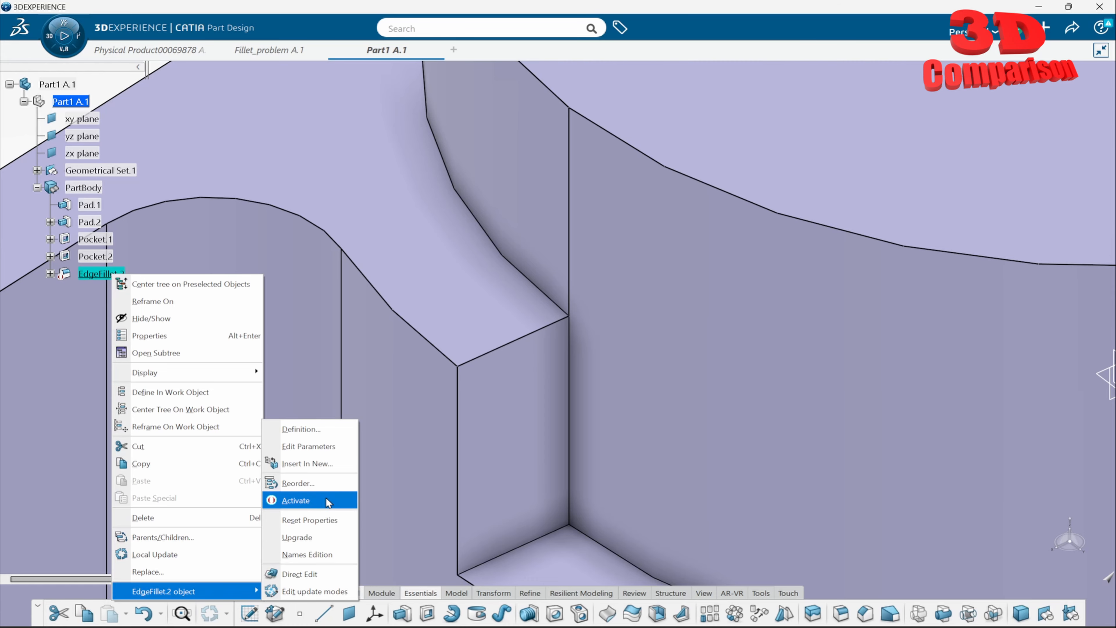
click(325, 429)
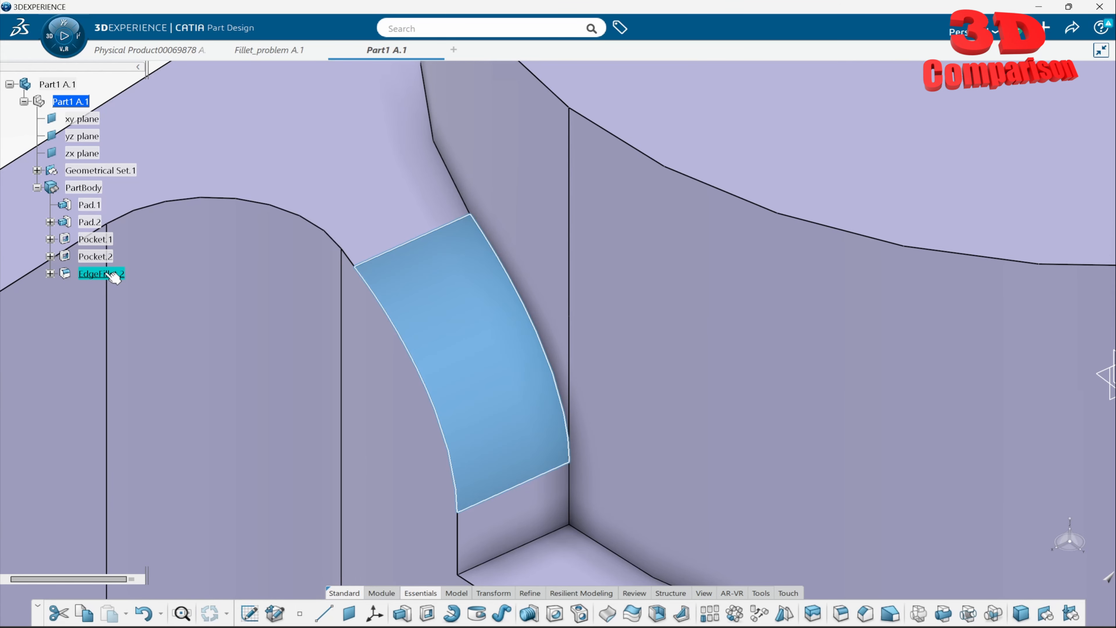
double_click(114, 275)
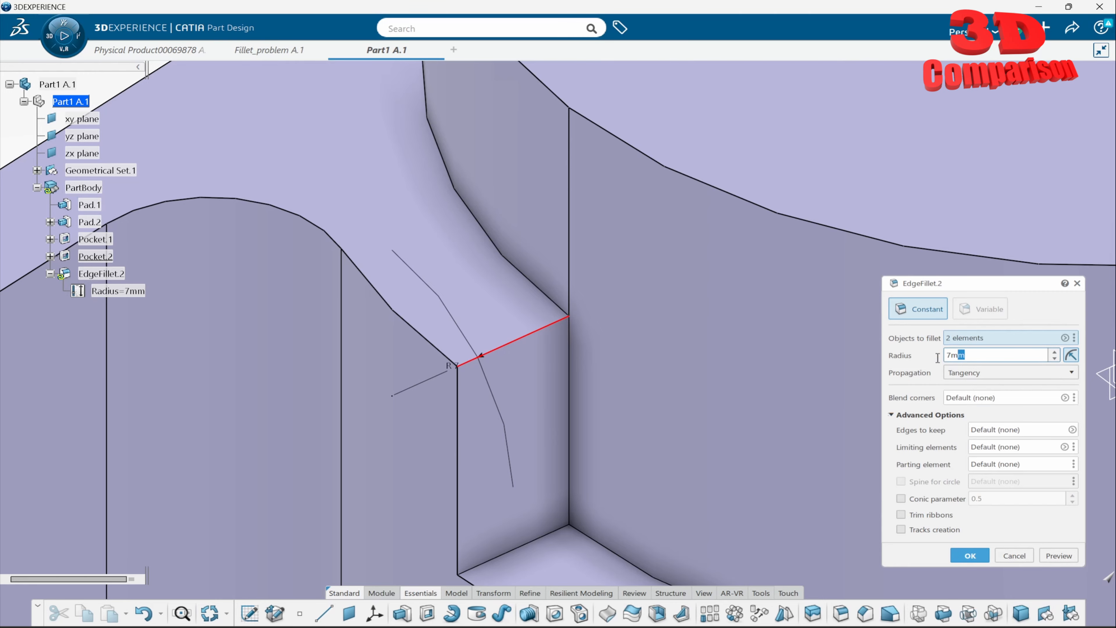
text(3)
click(969, 555)
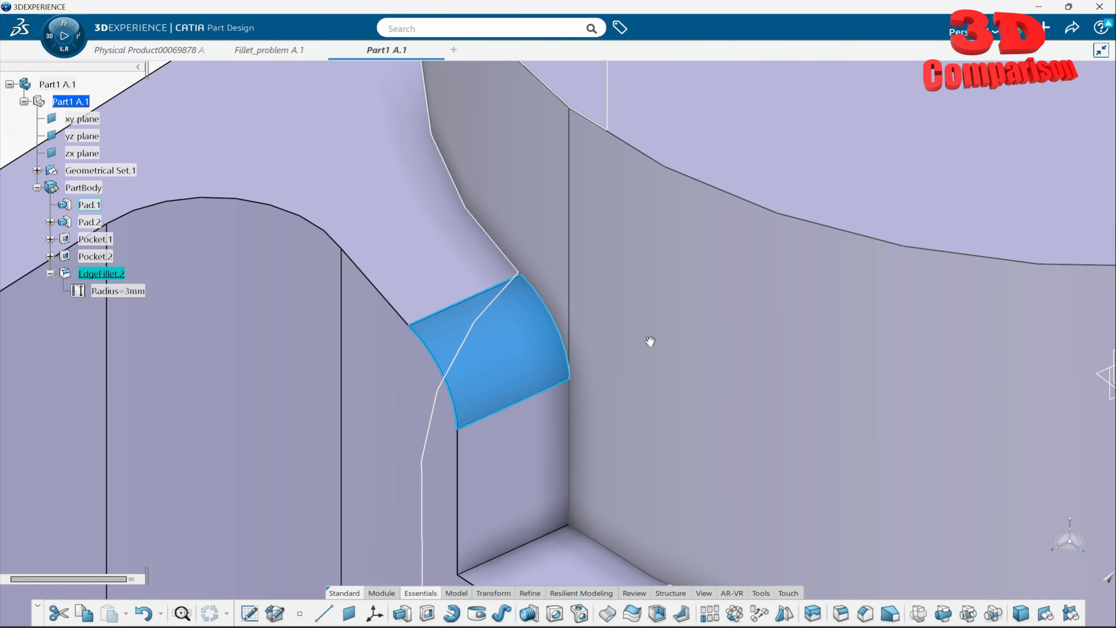
- Delete EdgeFillet.2 from the PartBody
scroll(619, 450, down, 5)
middle_drag(619, 451, 847, 332)
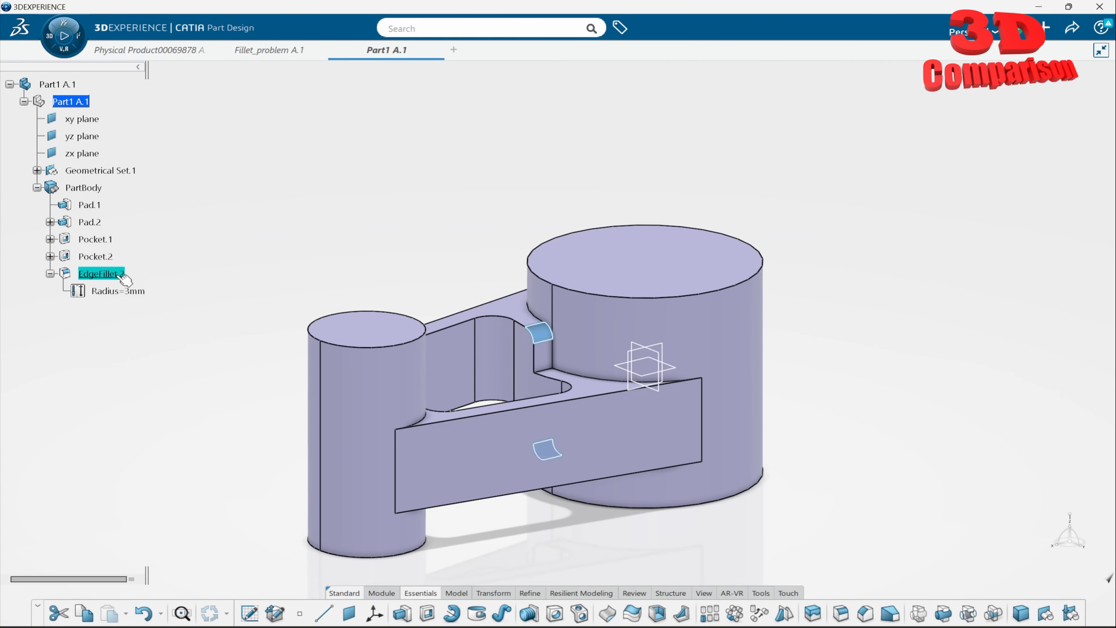
key(Delete)
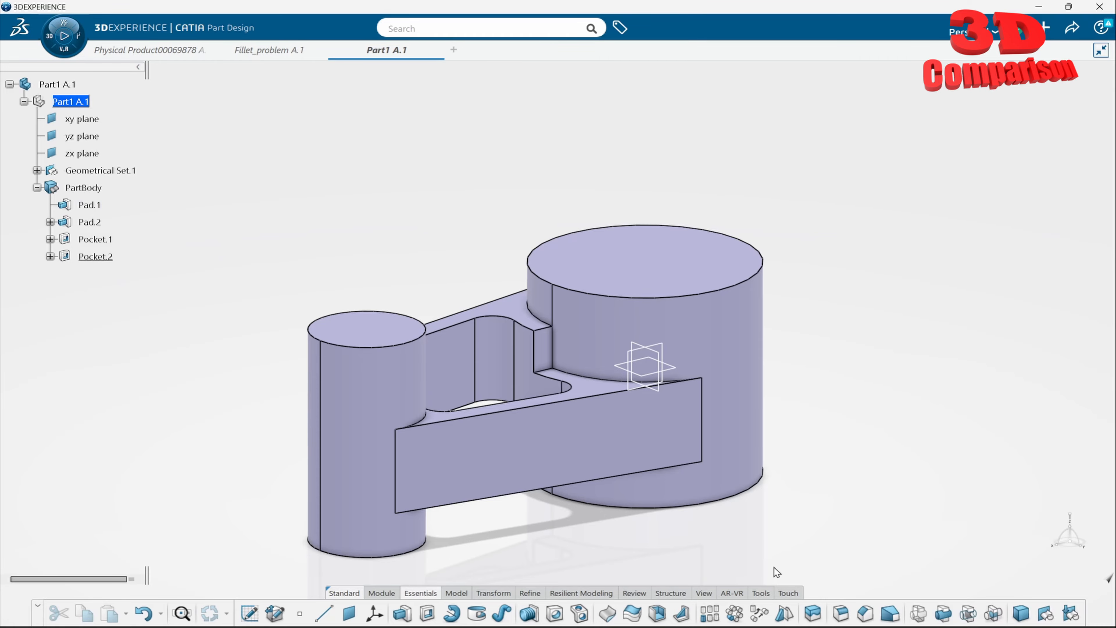
- Chamfer the upper and lower horizontal notch edges at the large cylinder with a 1 mm length and 45° angle
click(864, 613)
scroll(607, 369, up, 5)
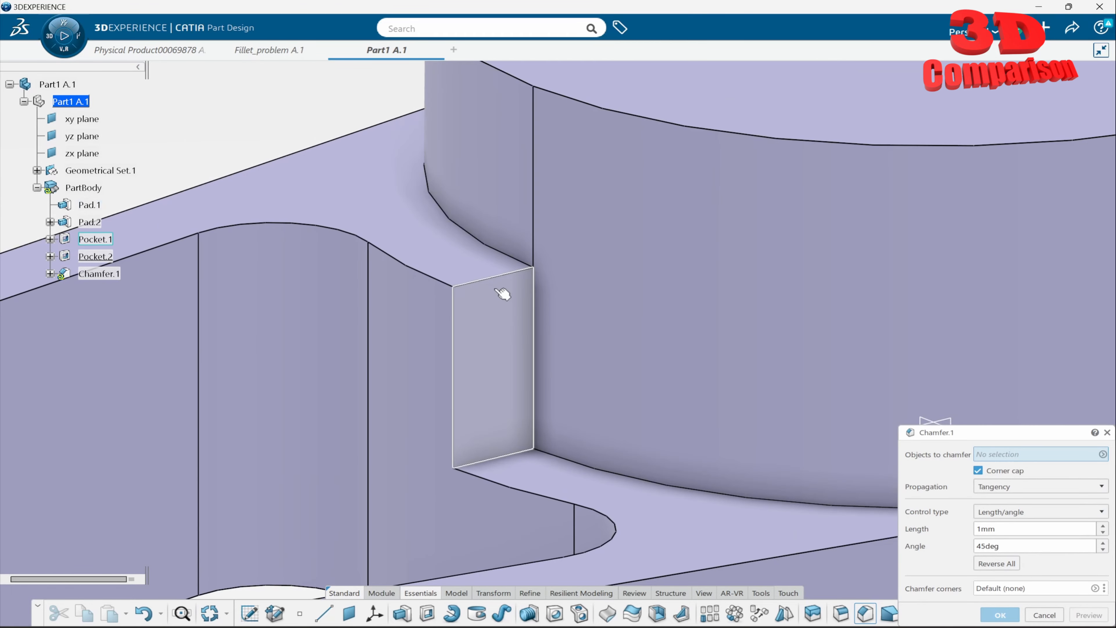
click(505, 275)
scroll(506, 281, down, 5)
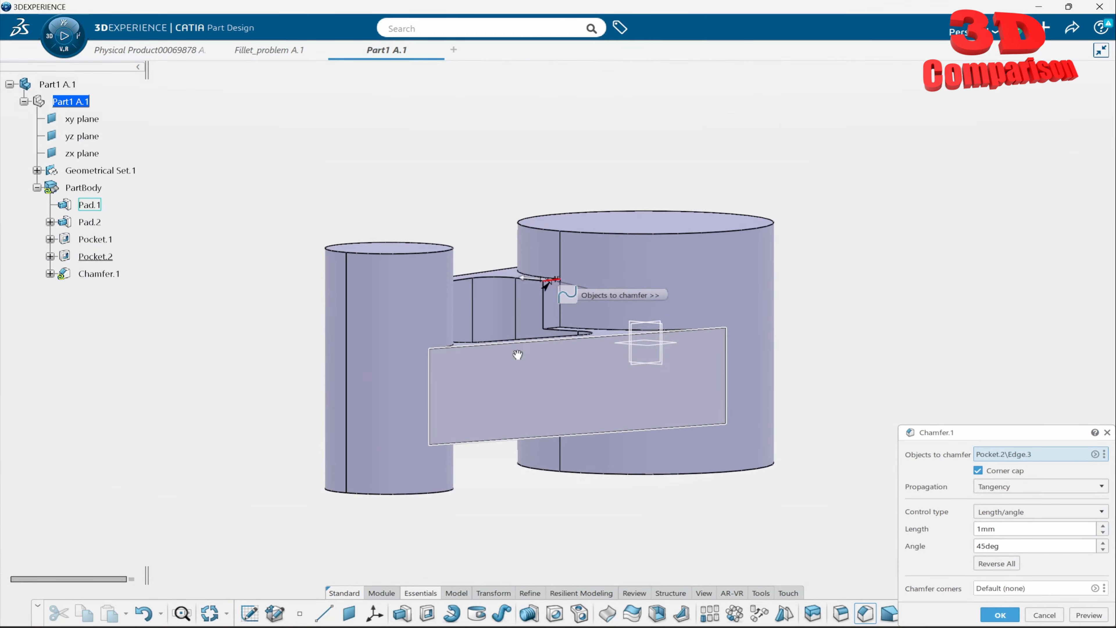
middle_drag(517, 354, 721, 316)
scroll(754, 286, up, 5)
click(849, 428)
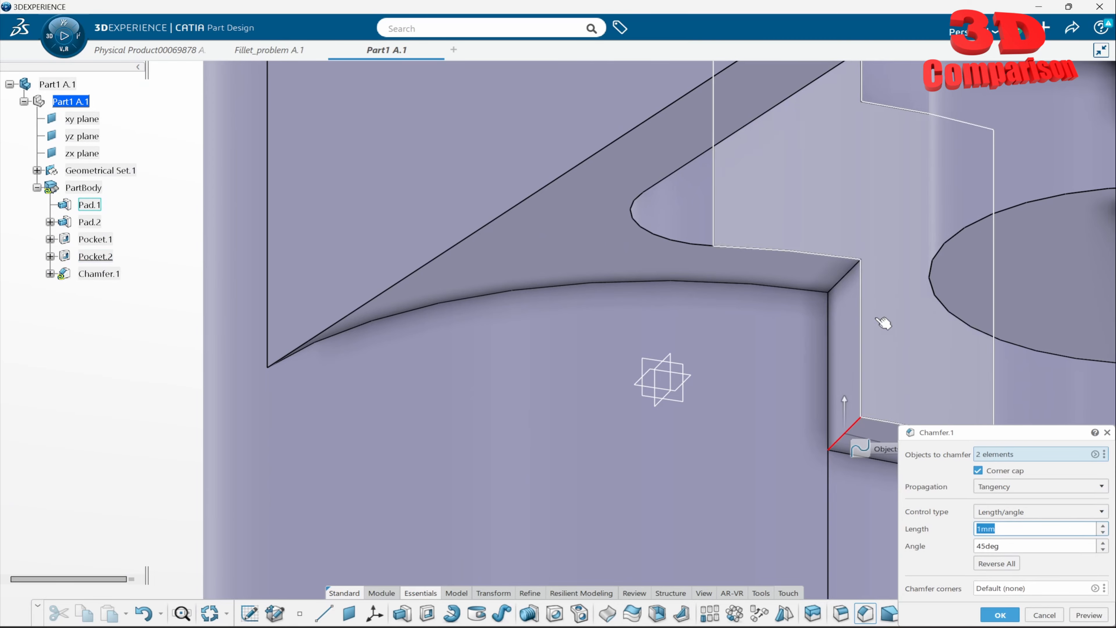
scroll(876, 319, down, 5)
middle_drag(836, 334, 550, 441)
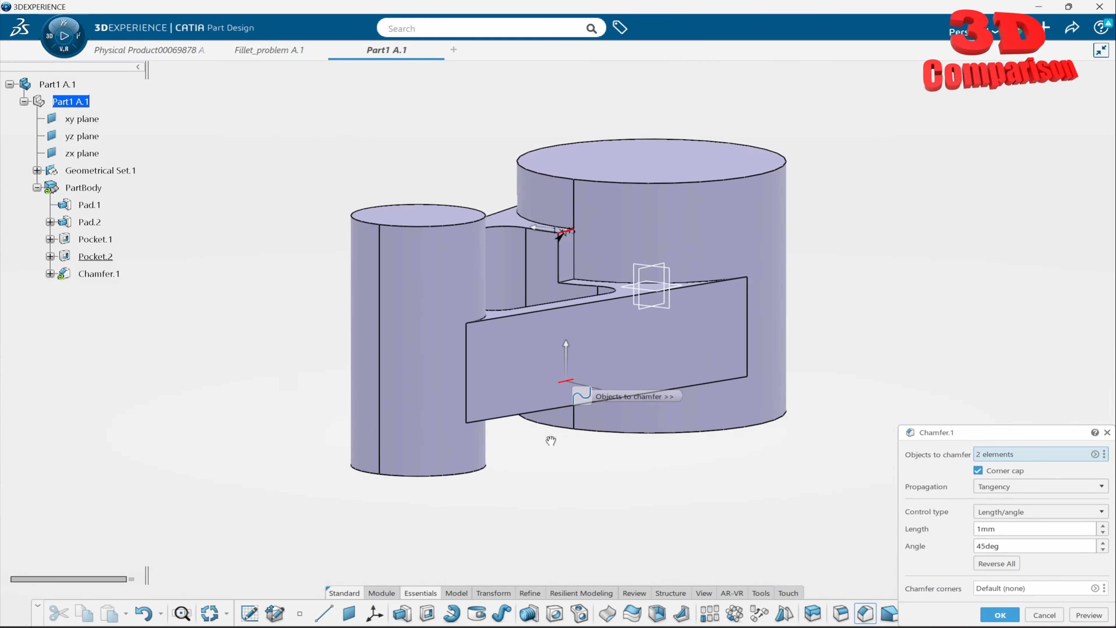
click(1004, 619)
- Set the length of the notch chamfer to 5 mm
double_click(125, 273)
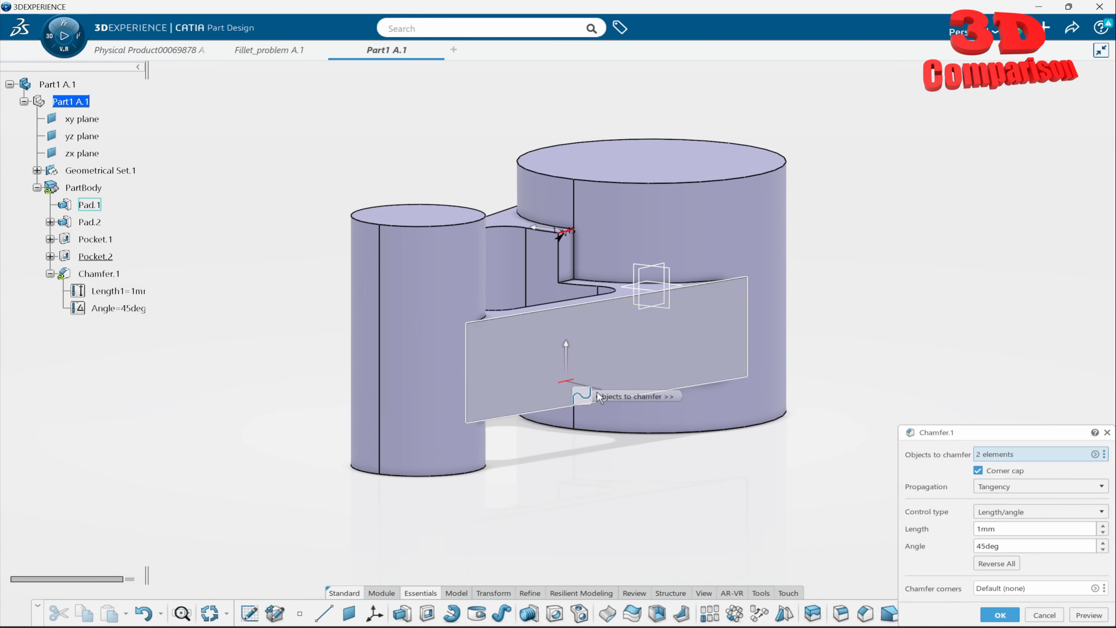
text(5)
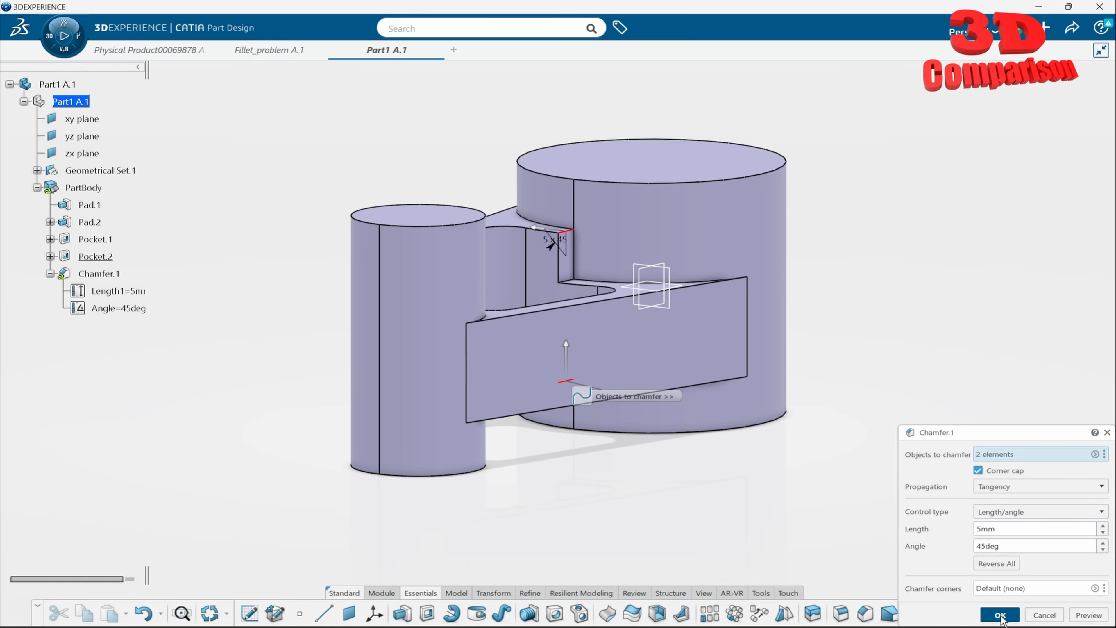
click(1000, 615)
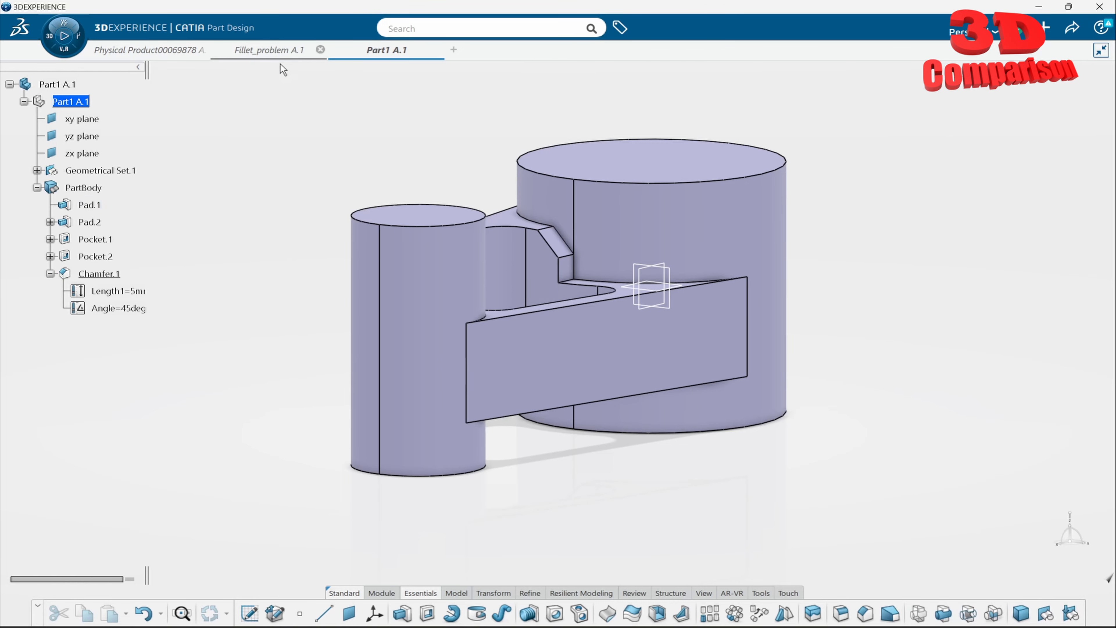
- Switch to the Fillet_problem part and deactivate its EdgeFillet.4
click(272, 50)
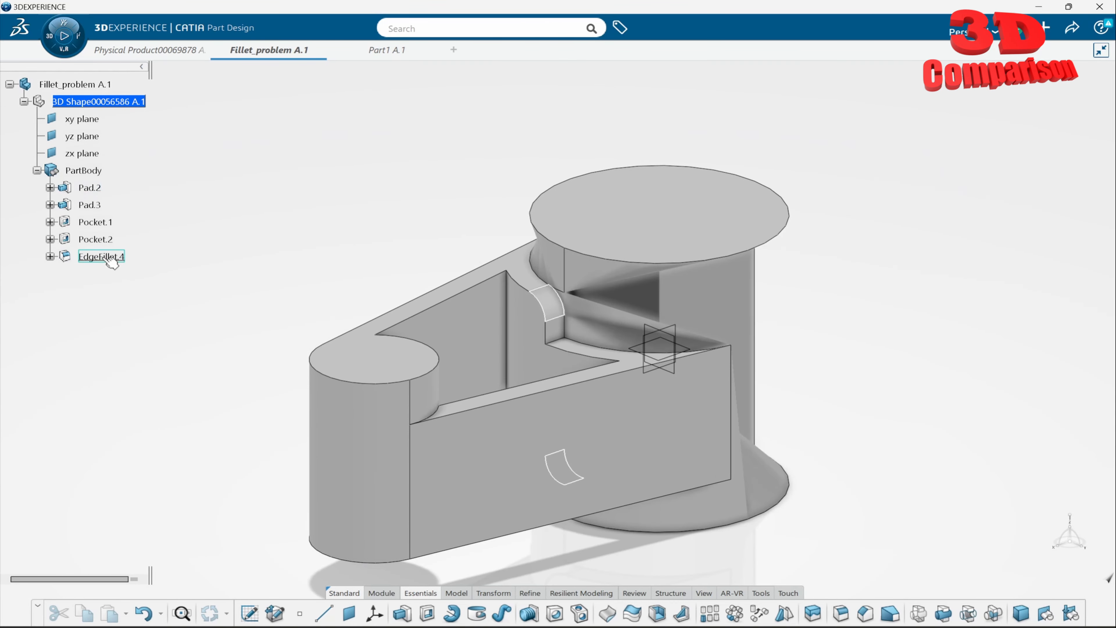
right_click(110, 259)
mouse_move(182, 576)
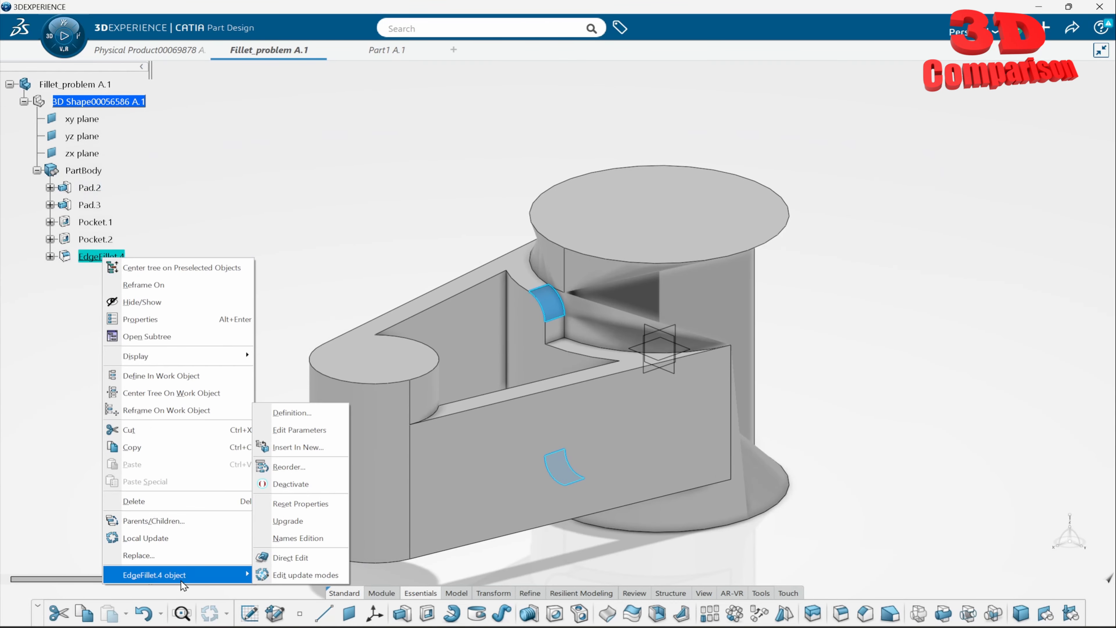
click(308, 483)
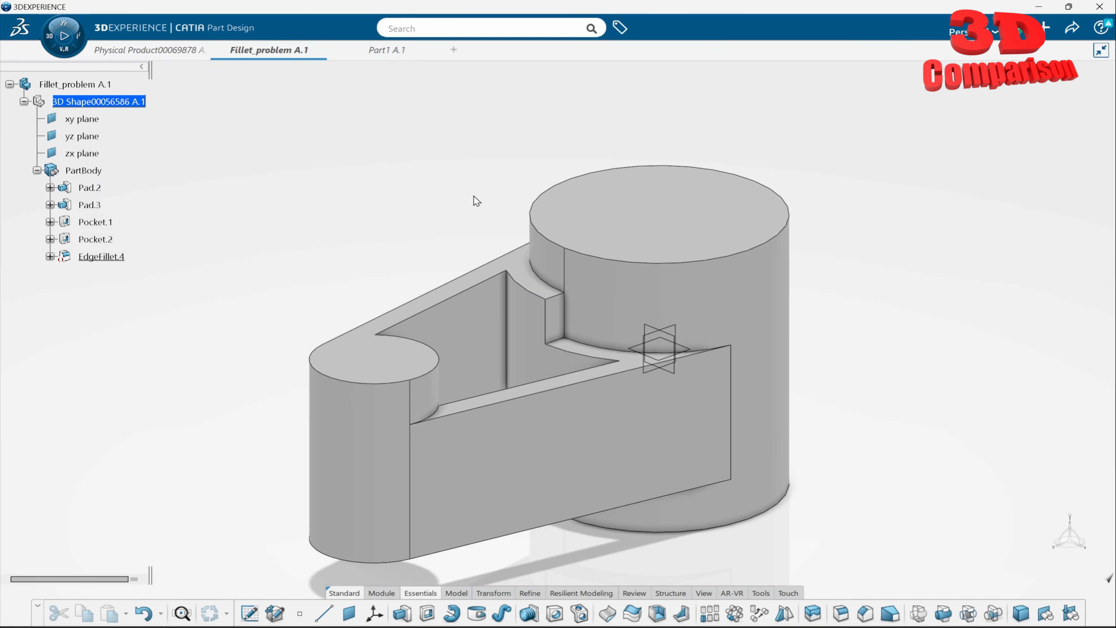
- Try a 45° chamfer on the upper and lower horizontal notch edges of the Fillet_problem part, and delete it
click(865, 613)
click(567, 303)
middle_drag(493, 489, 698, 183)
middle_drag(484, 312, 655, 207)
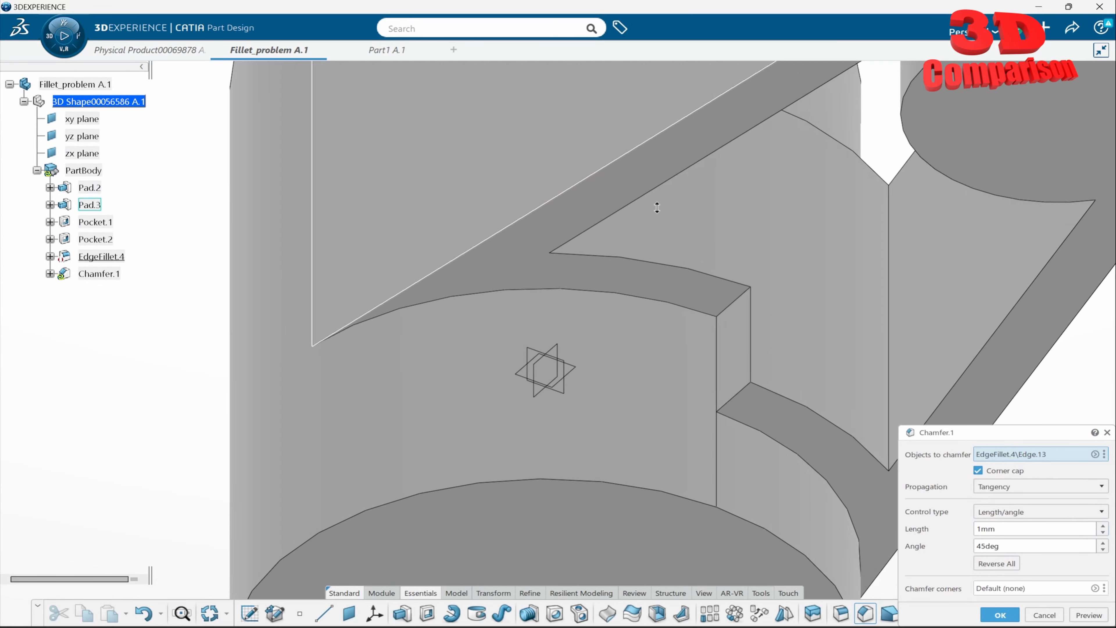
click(740, 390)
middle_drag(785, 236, 615, 399)
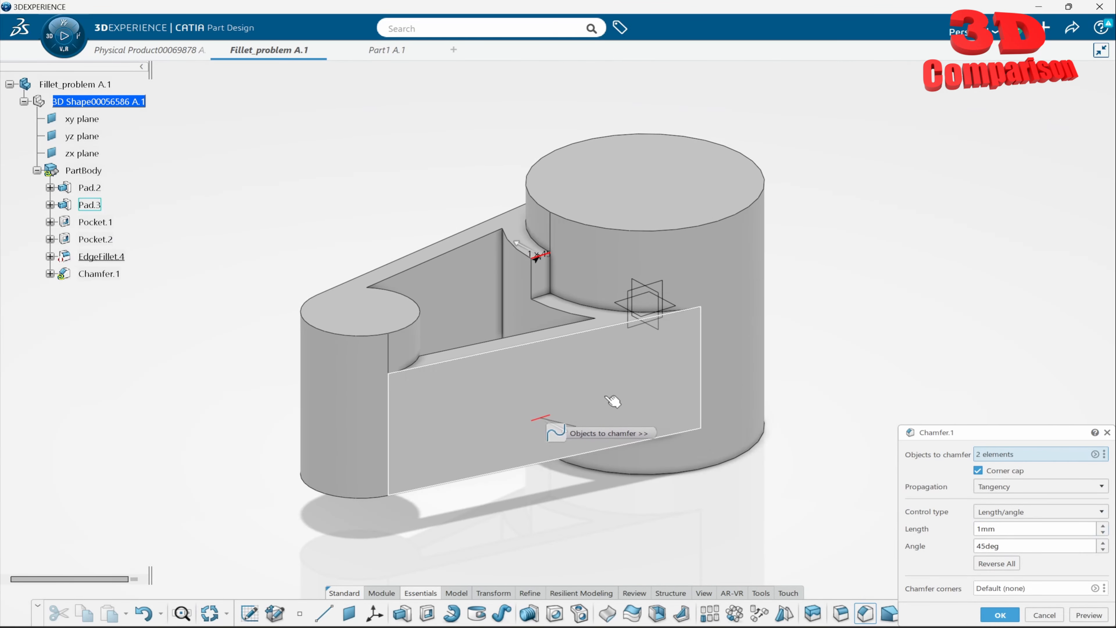
click(1010, 618)
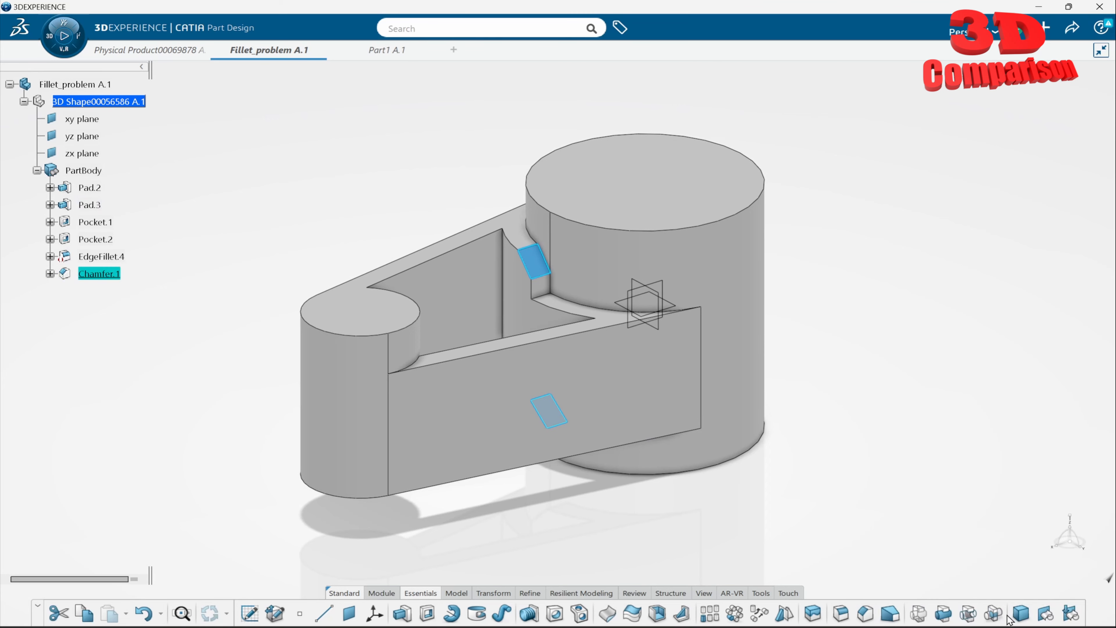
click(115, 274)
key(Delete)
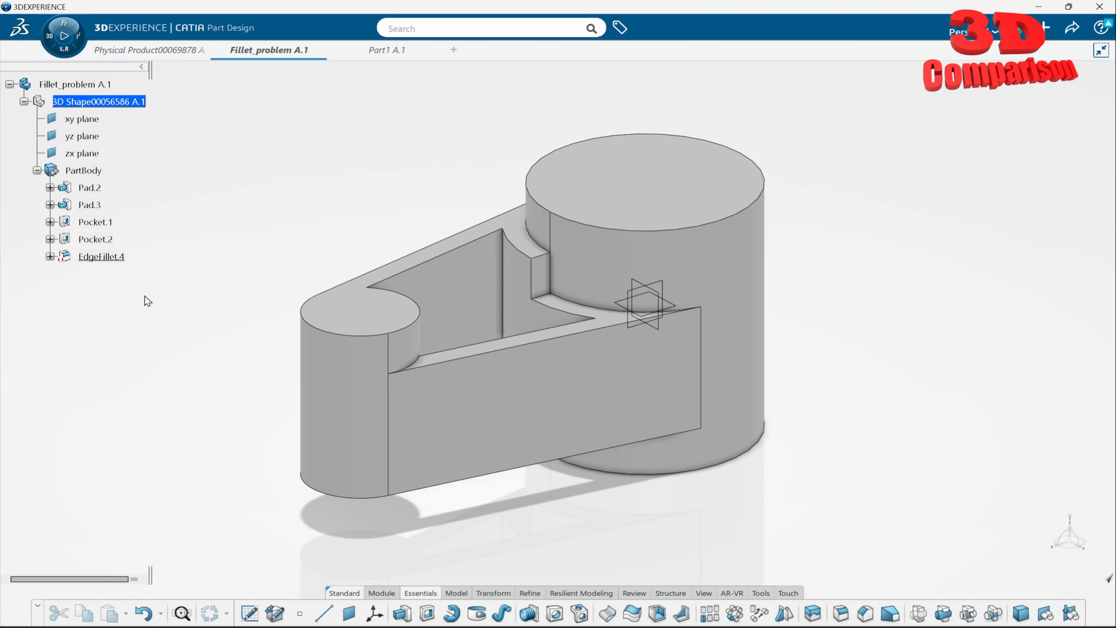
- Define Pocket.1 as the in-work object
right_click(108, 223)
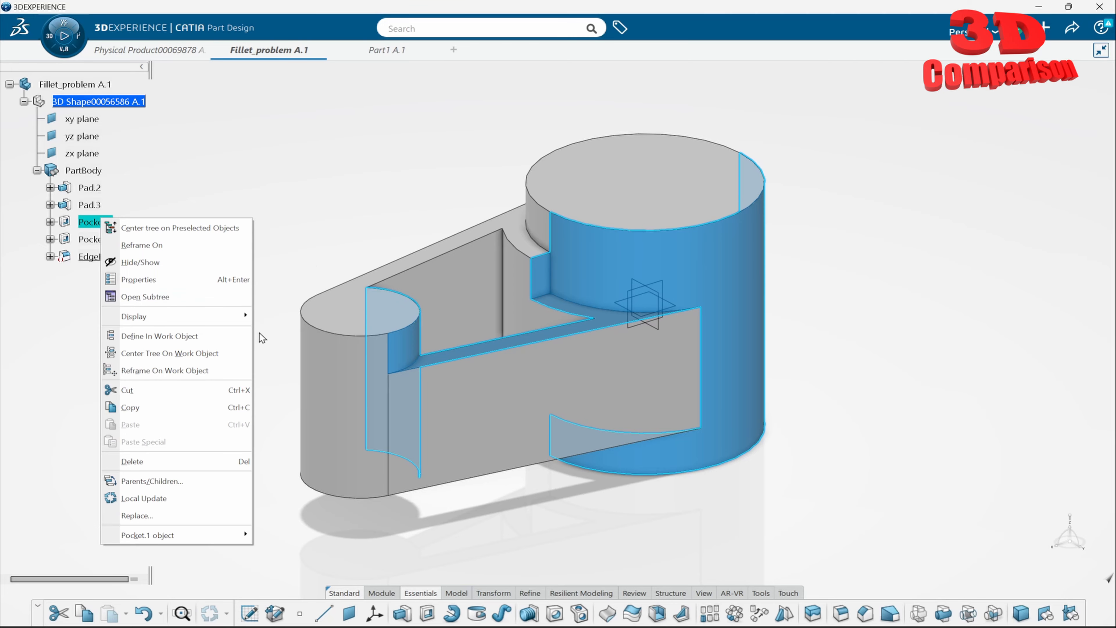
click(209, 336)
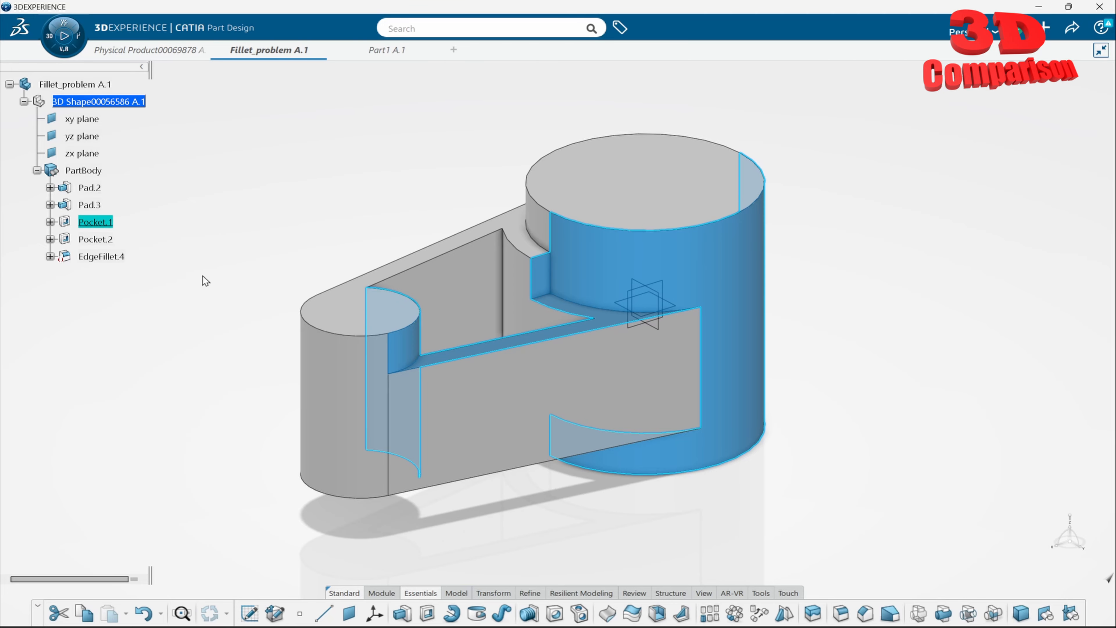
click(110, 223)
middle_drag(382, 386, 614, 187)
click(737, 434)
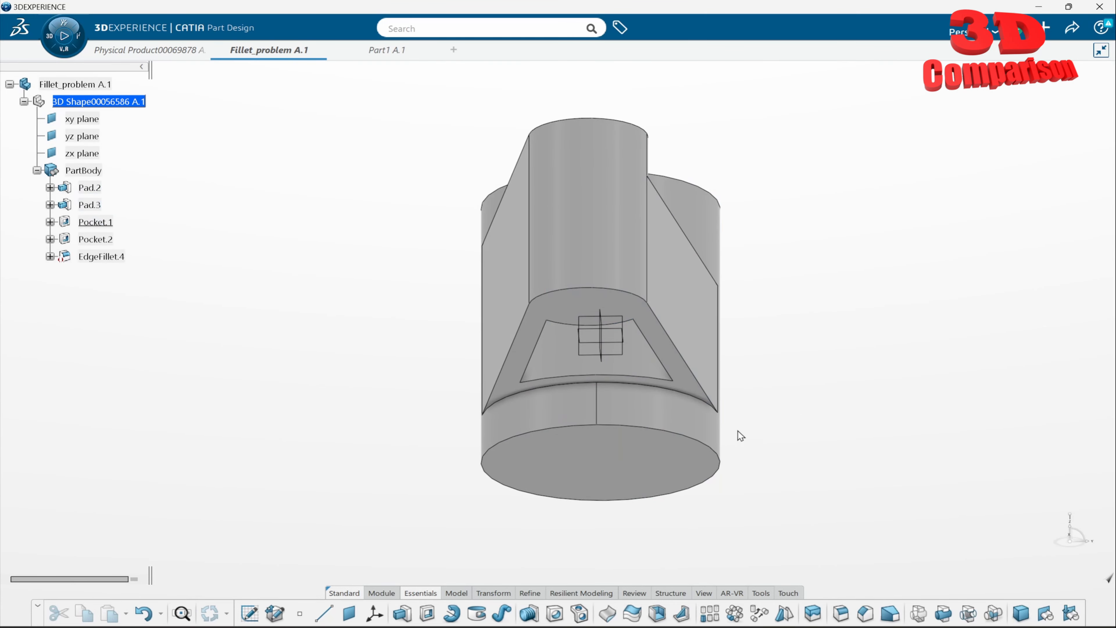
- Fillet the upper horizontal notch edge at the large cylinder with a constant 5 mm radius, directly after Pocket.1
middle_drag(668, 154, 488, 223)
click(840, 613)
click(380, 231)
middle_drag(389, 311, 575, 337)
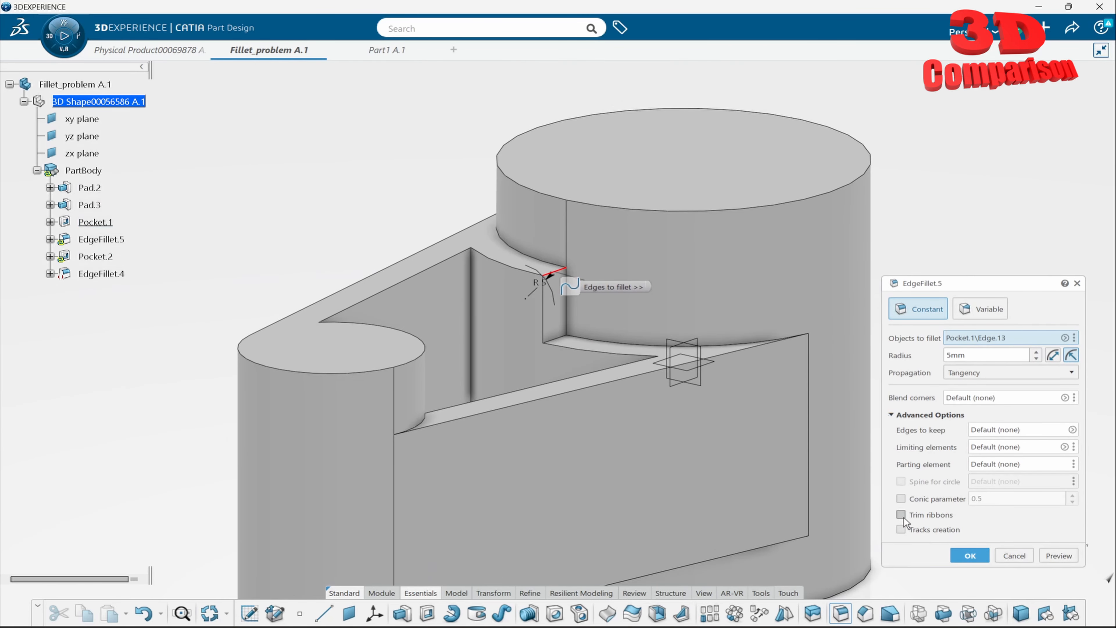
click(969, 556)
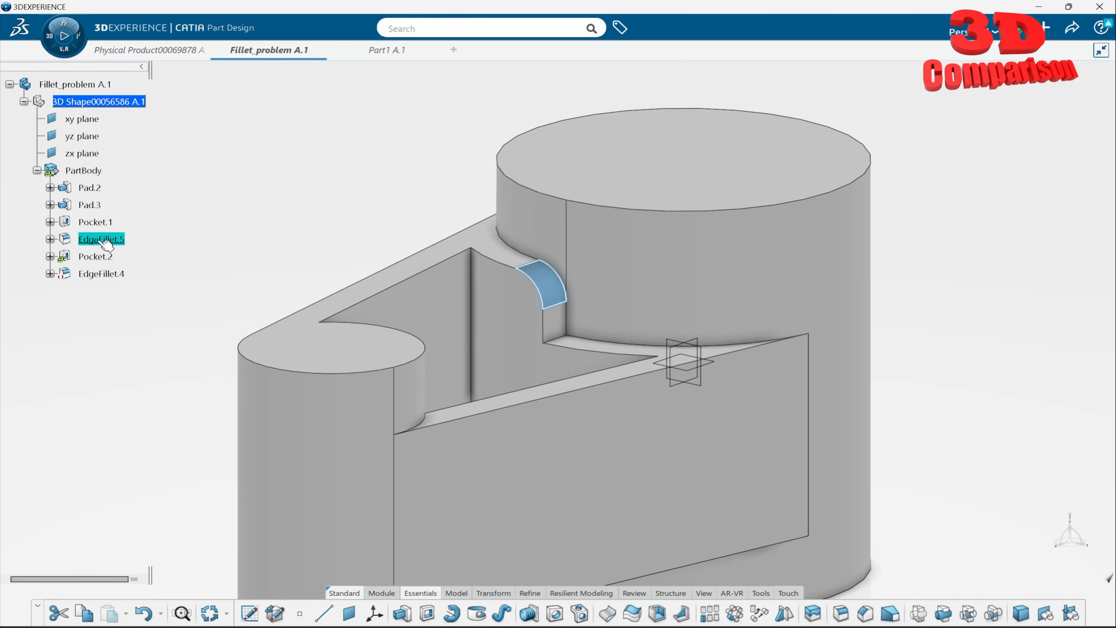
- Define Pocket.2 as the in-work object and update it locally
right_click(101, 255)
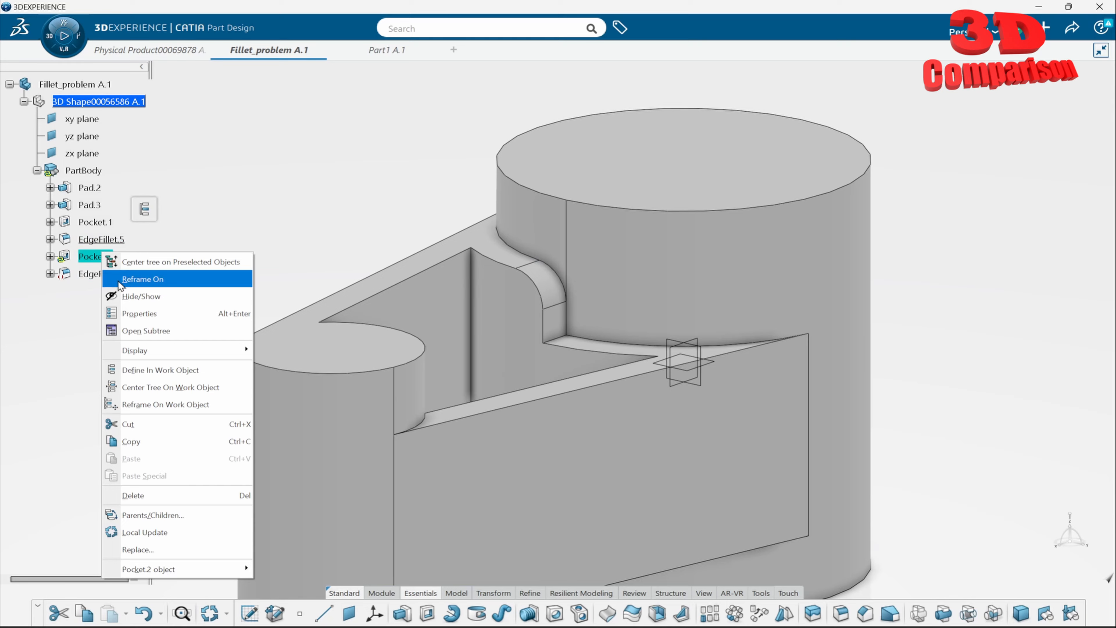
click(192, 370)
middle_drag(506, 305, 575, 350)
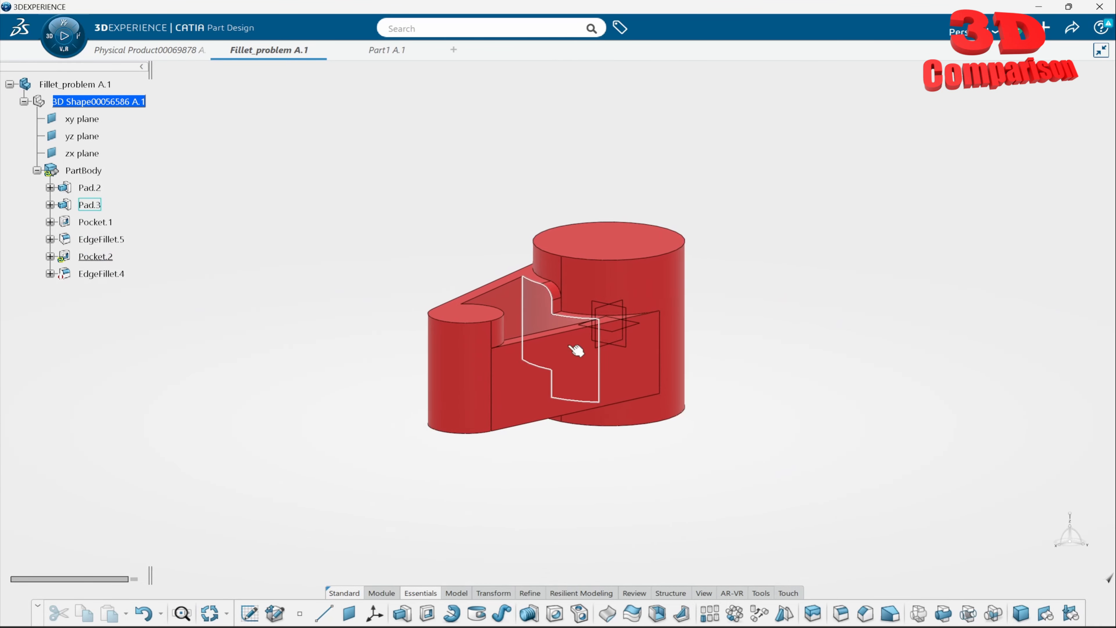
middle_drag(472, 365, 742, 174)
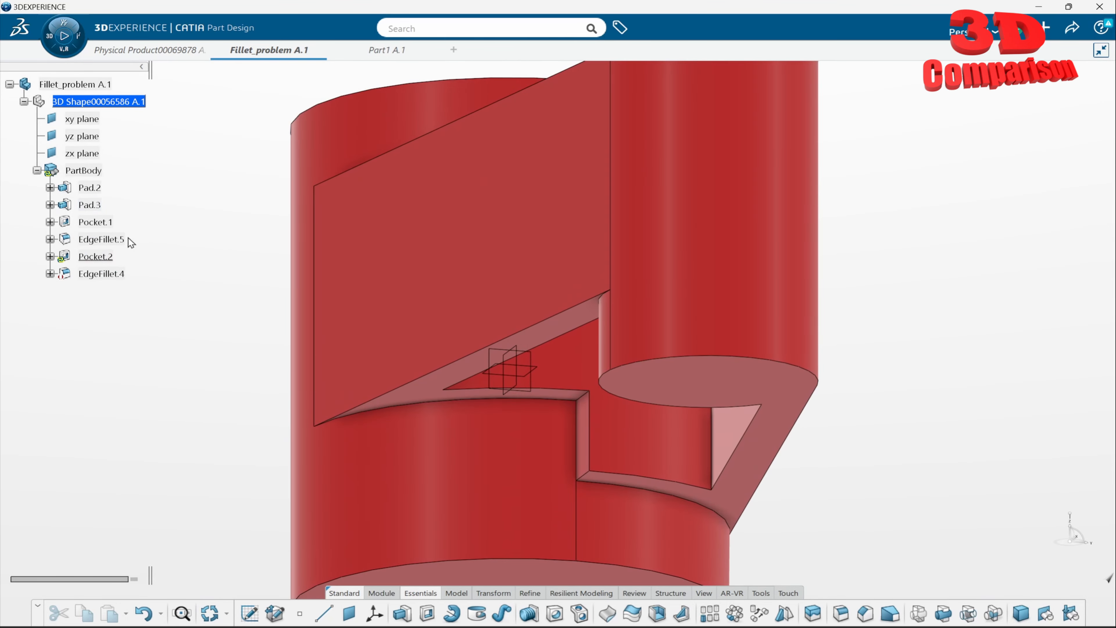
right_click(106, 256)
click(174, 535)
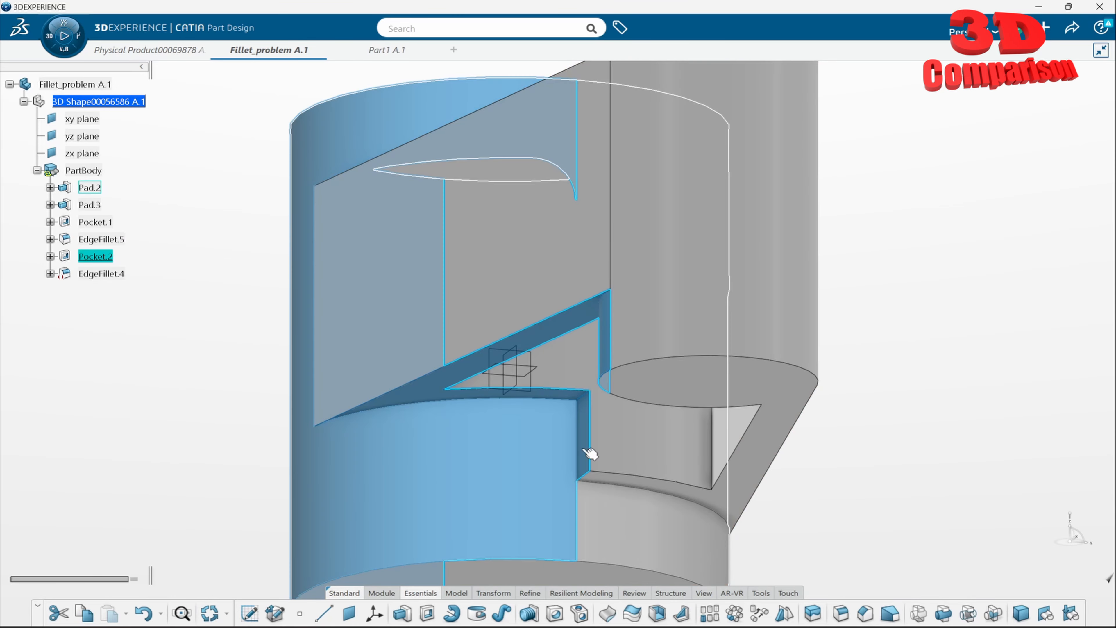
- Fillet the lower horizontal notch edge at the large cylinder with a constant 5 mm radius, directly after Pocket.2
middle_drag(584, 269, 602, 365)
click(826, 311)
middle_drag(650, 250, 641, 336)
scroll(641, 336, up, 4)
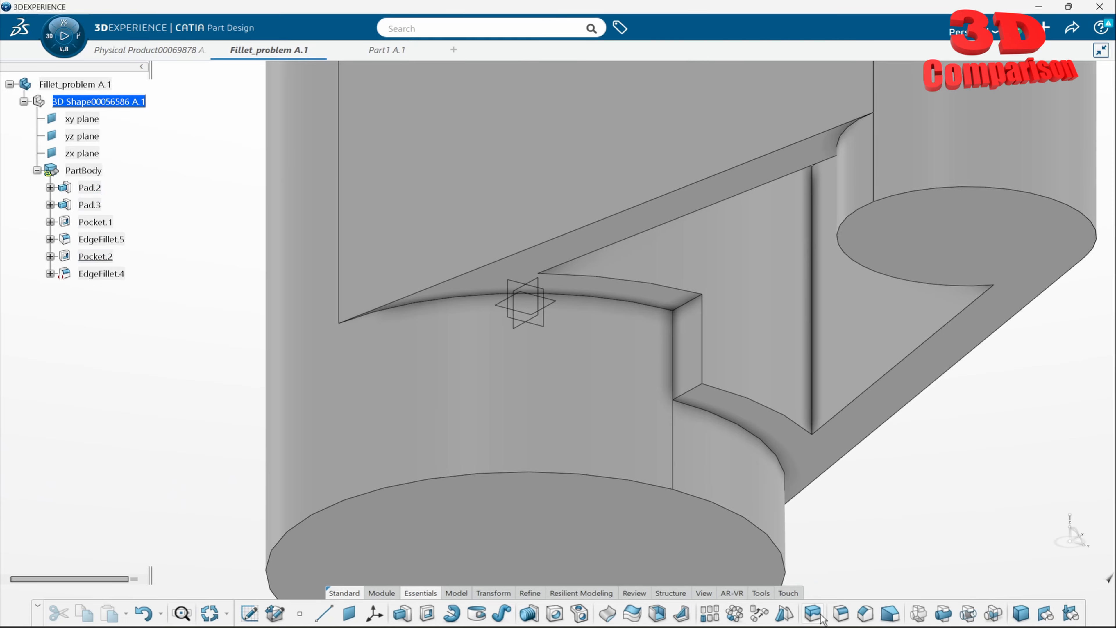
click(693, 389)
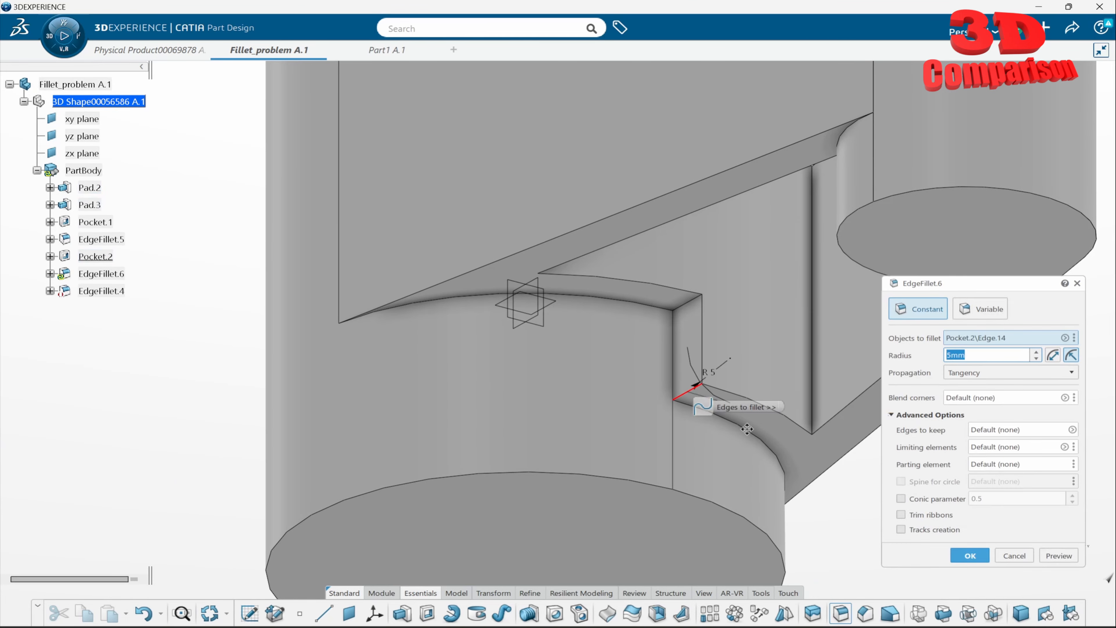
click(980, 553)
- Examine the large cylinder's wall and side outline around the lower notch fillet from several directions
scroll(725, 258, down, 5)
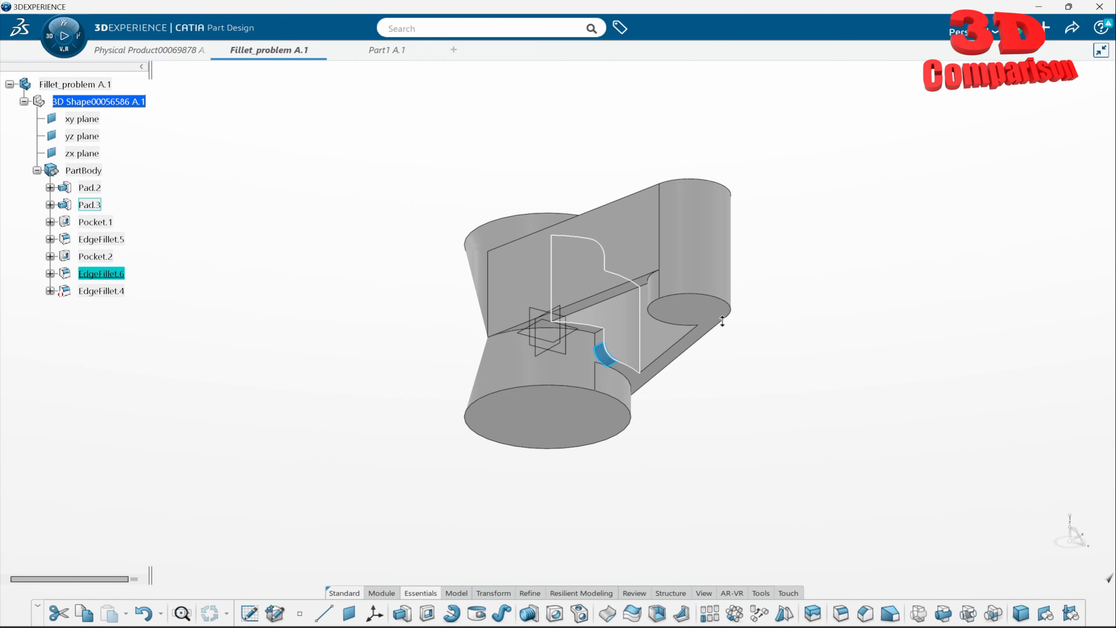
middle_drag(716, 258, 637, 329)
scroll(657, 307, up, 5)
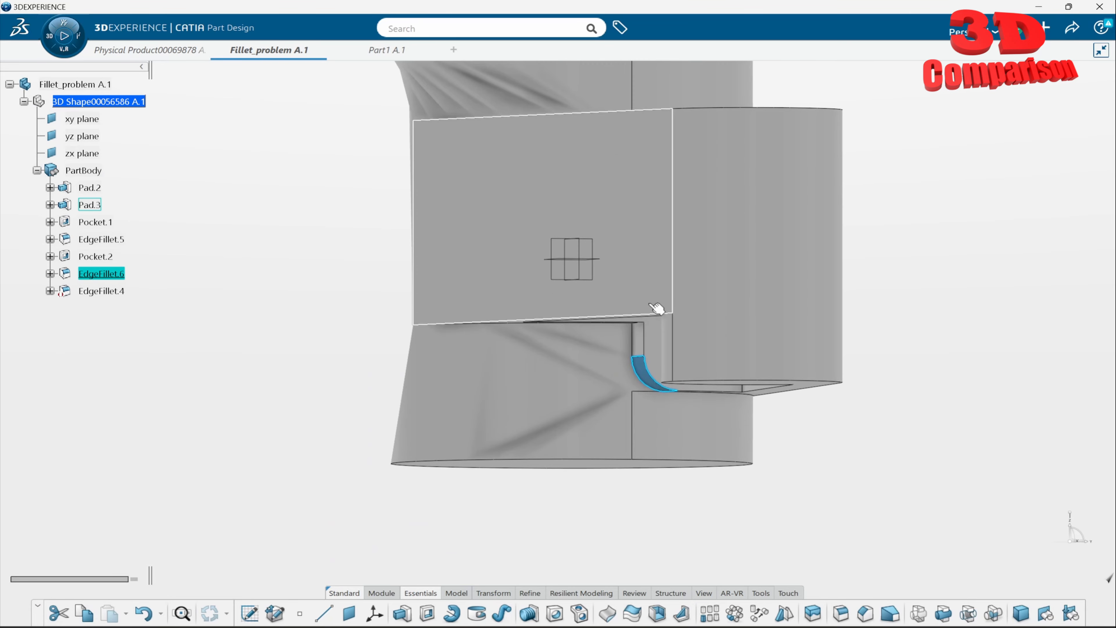
middle_drag(616, 276, 594, 335)
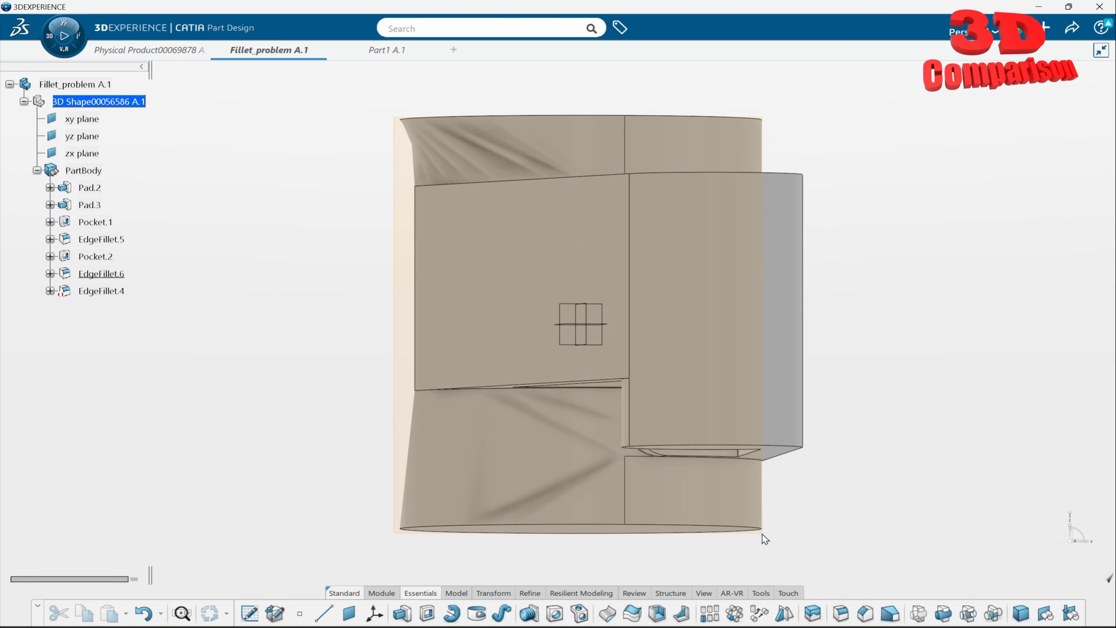
drag(762, 533, 762, 533)
click(812, 255)
middle_drag(777, 234, 767, 45)
drag(396, 166, 486, 551)
- Try to export the Fillet_problem part without saving it
click(1046, 27)
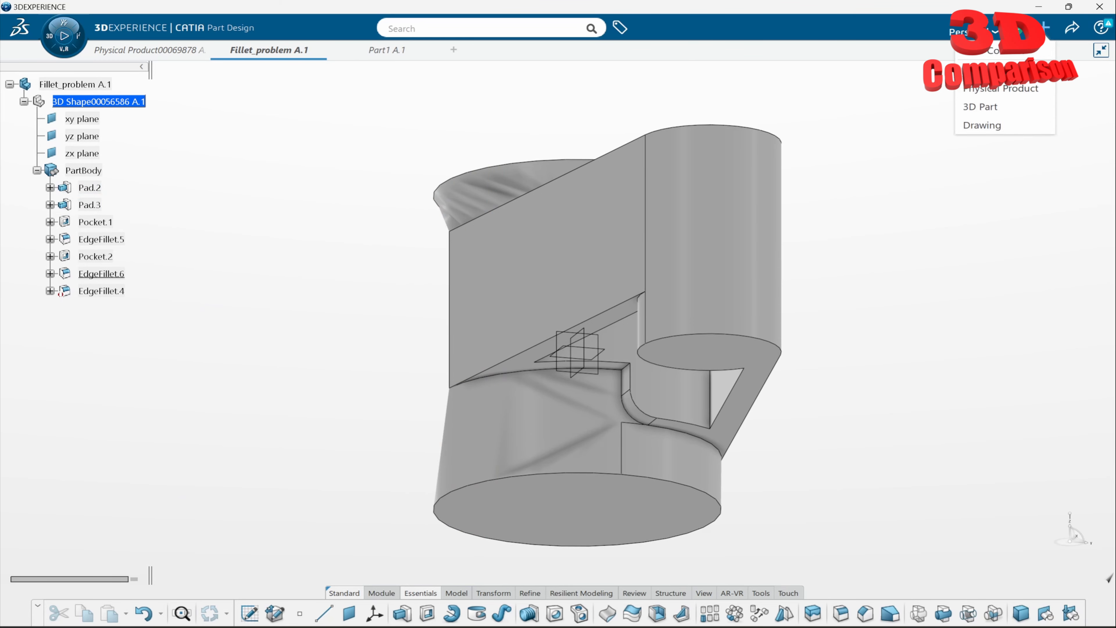
click(1072, 27)
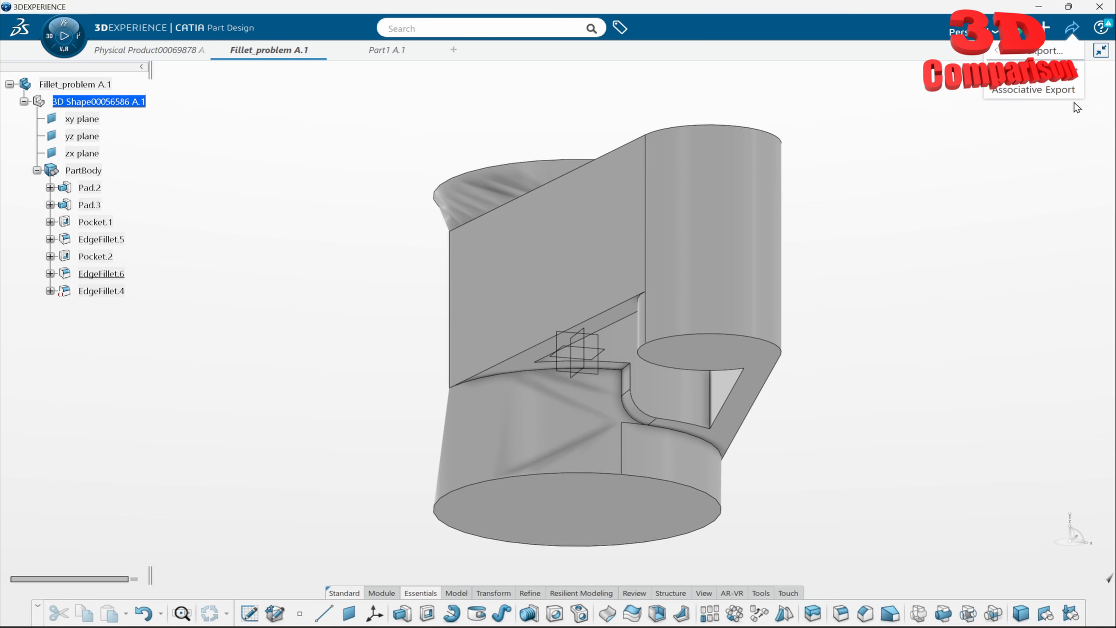
click(996, 51)
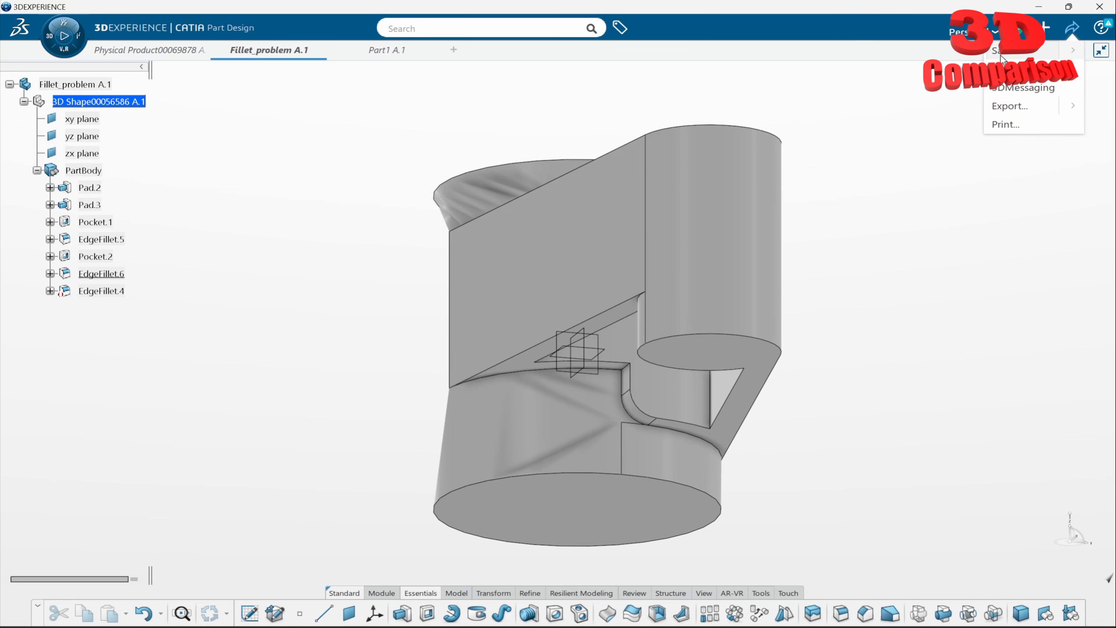
click(1024, 107)
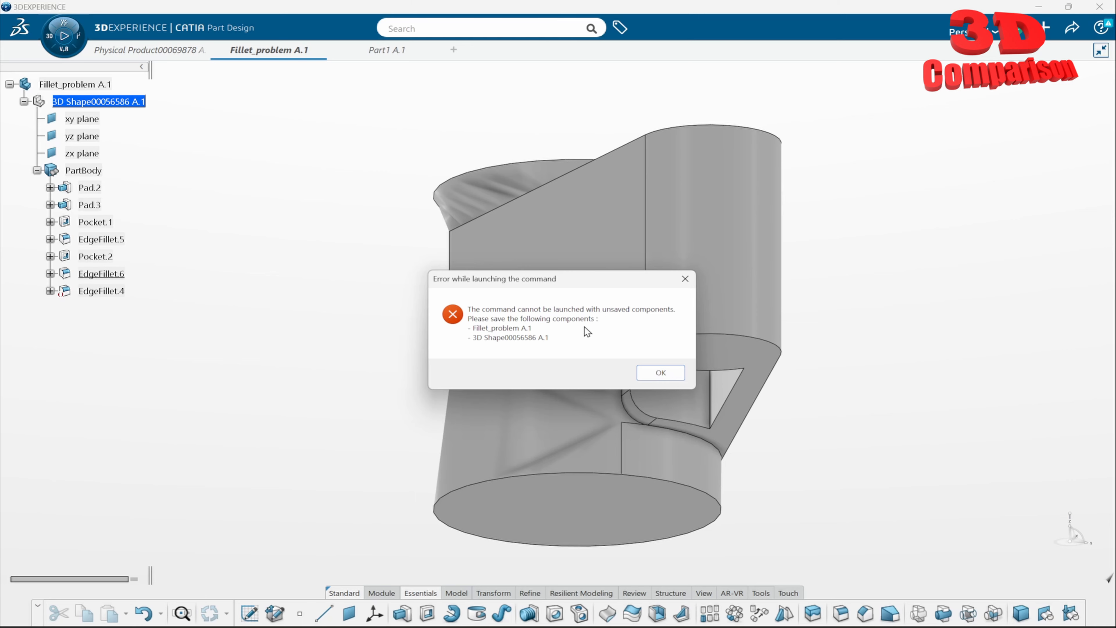
click(660, 372)
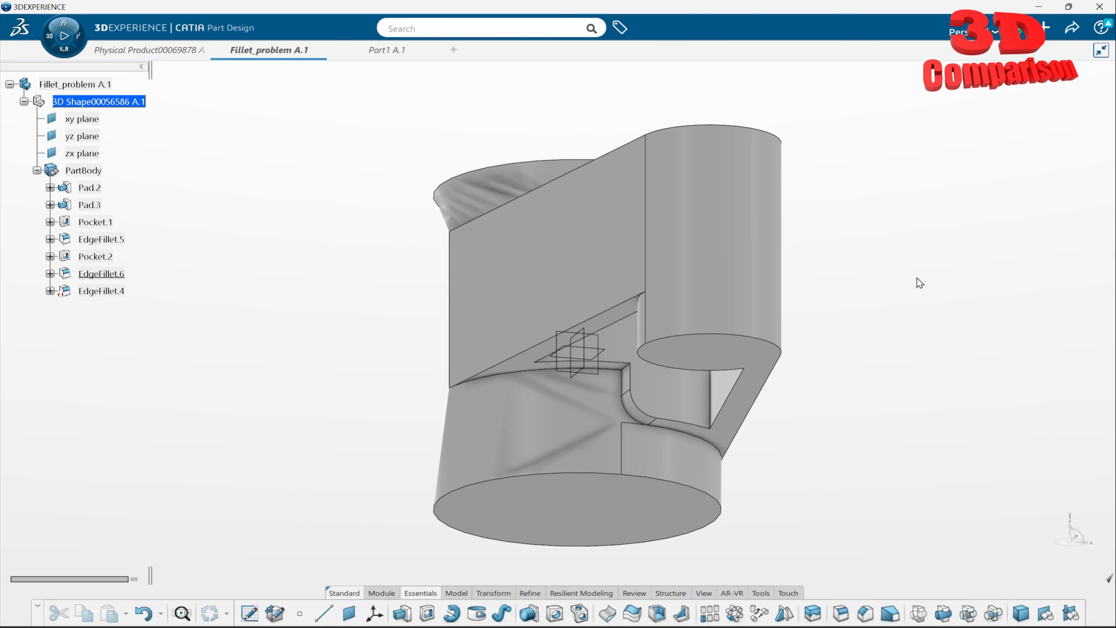
- Save the Fillet_problem part and set up its export to disk in STEP (*.stp) format with the filename fillet1
click(1076, 32)
click(995, 50)
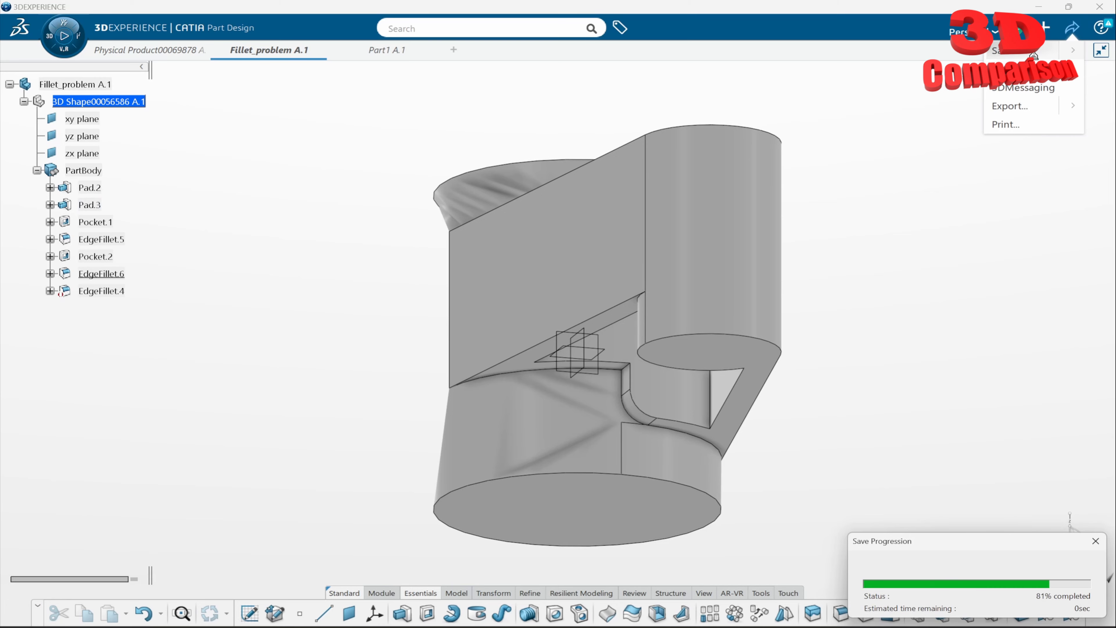
click(1072, 28)
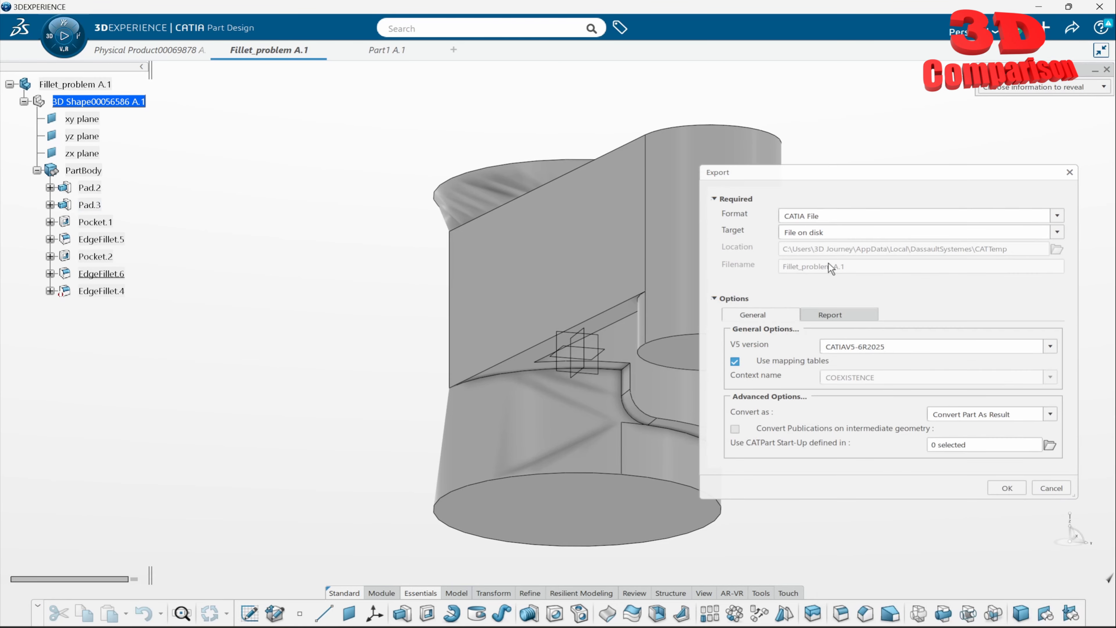
click(1056, 215)
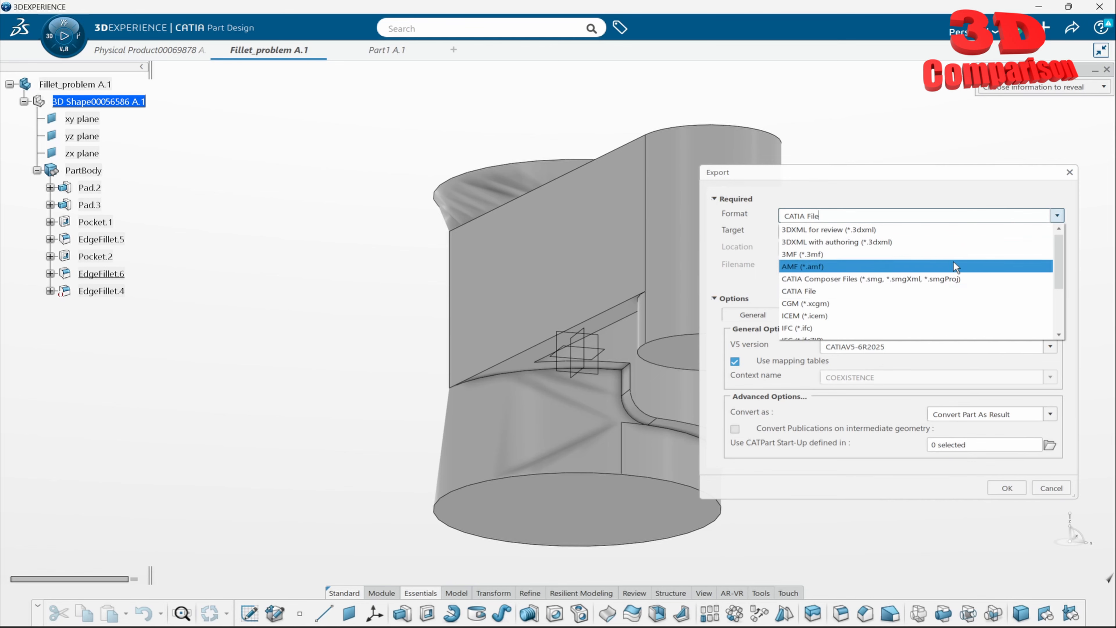
scroll(880, 307, down, 3)
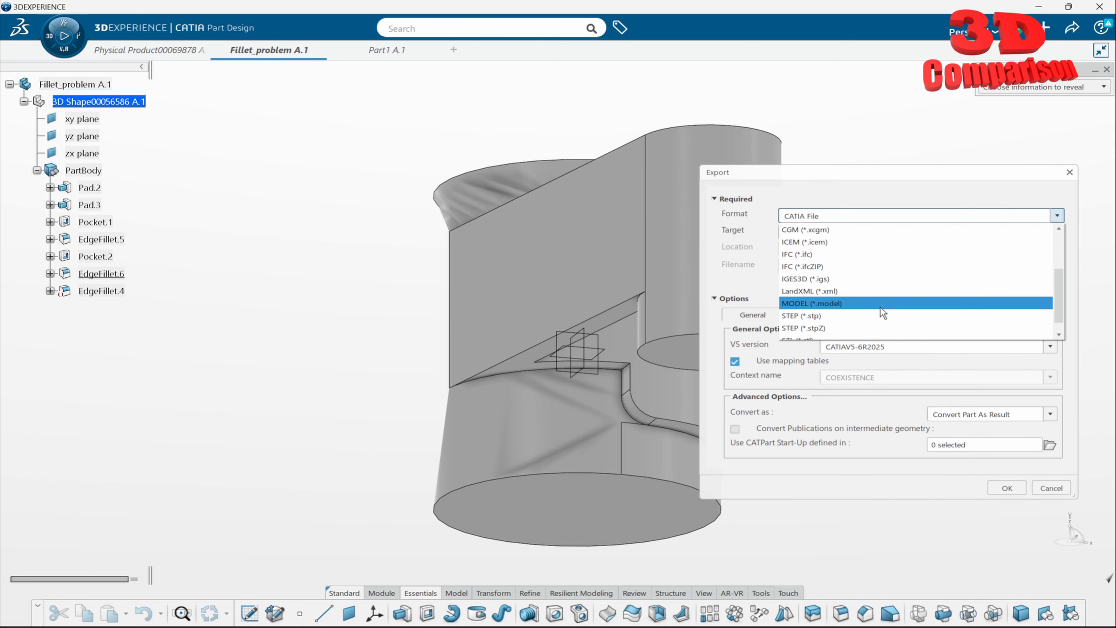
click(848, 316)
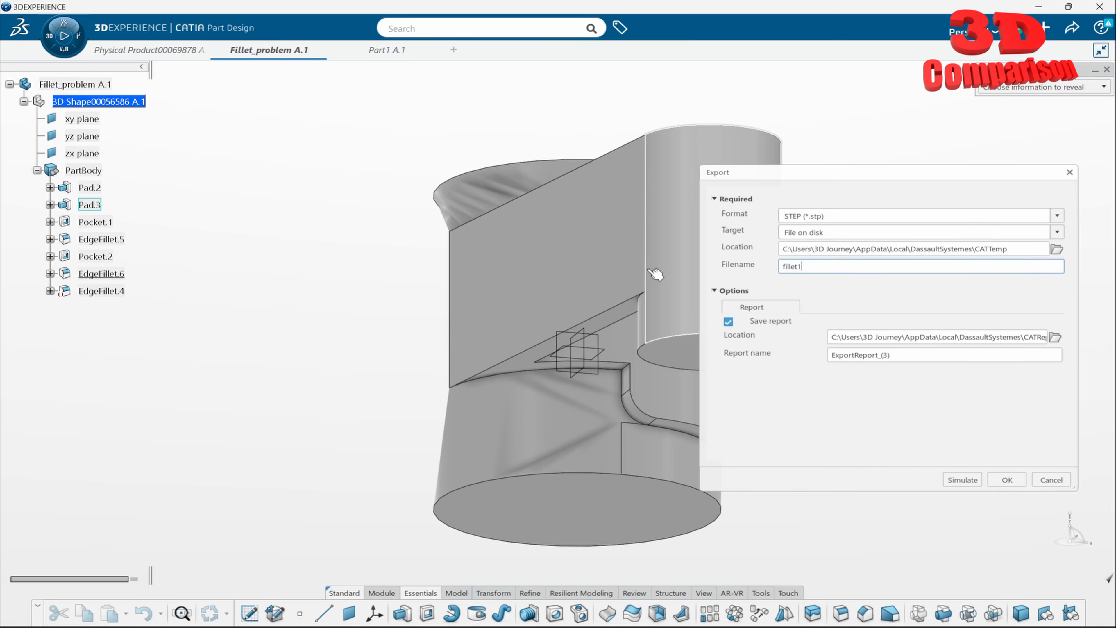
- Choose the Desktop as the export location and run the STEP export
click(1057, 249)
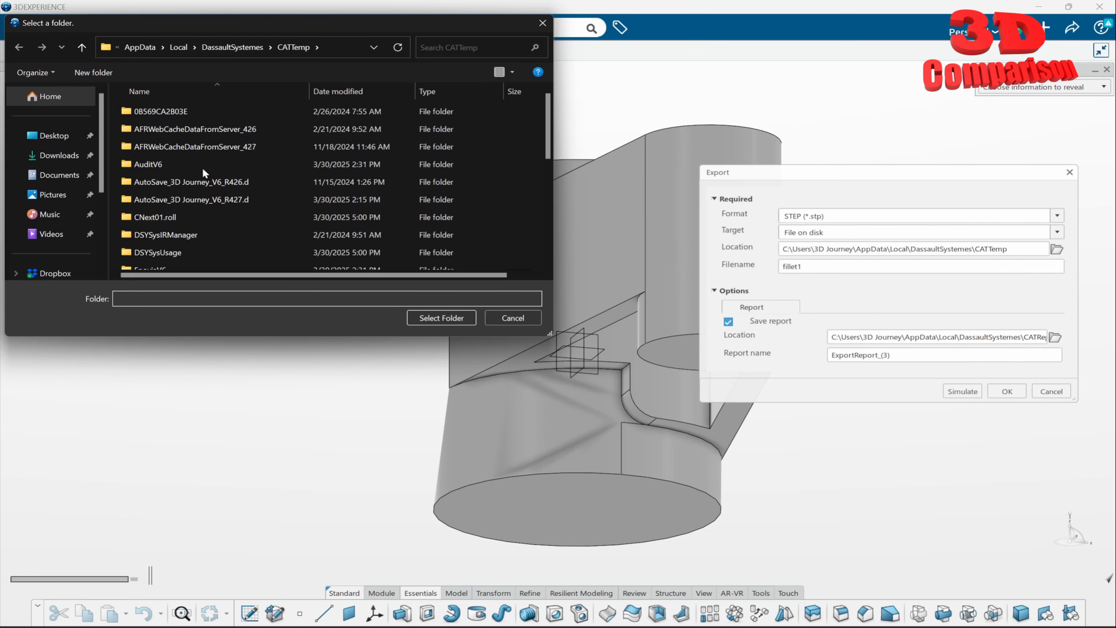
click(68, 141)
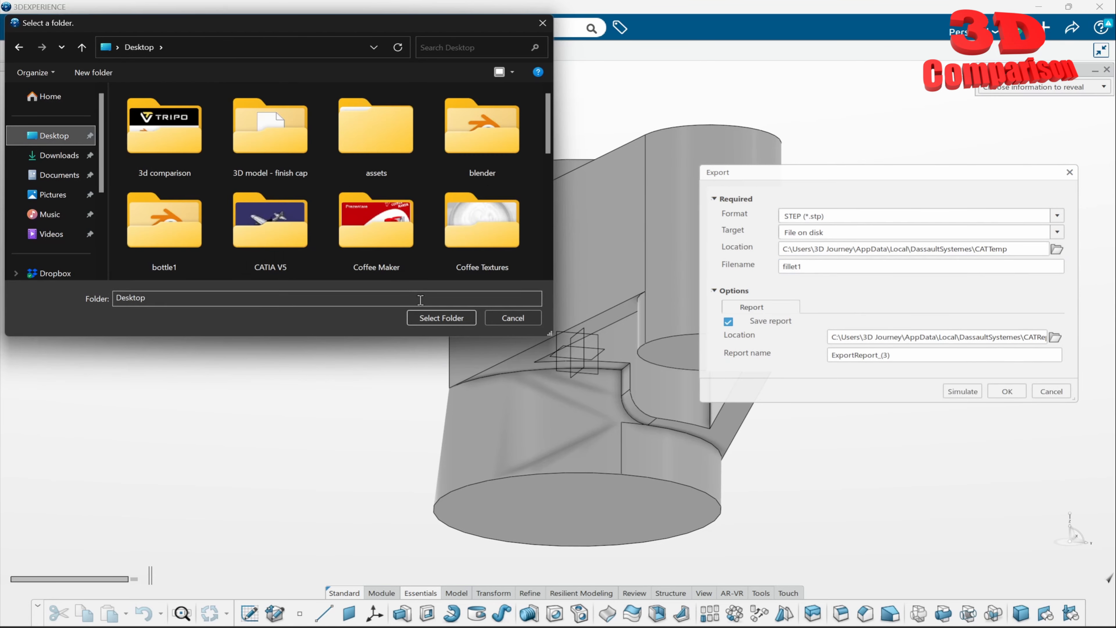
click(441, 321)
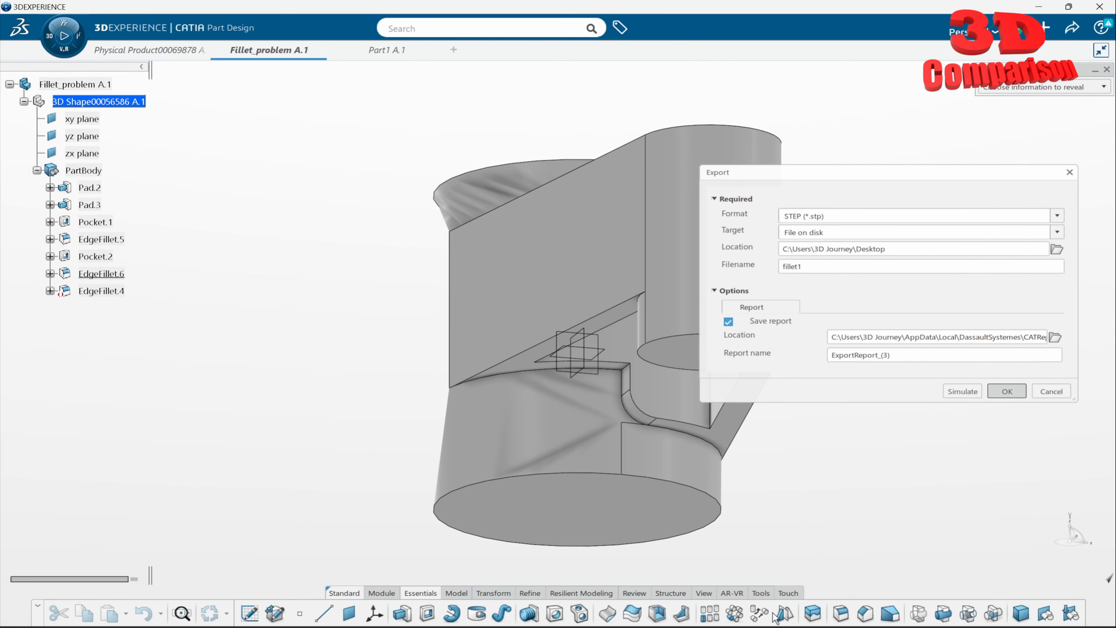
click(1000, 393)
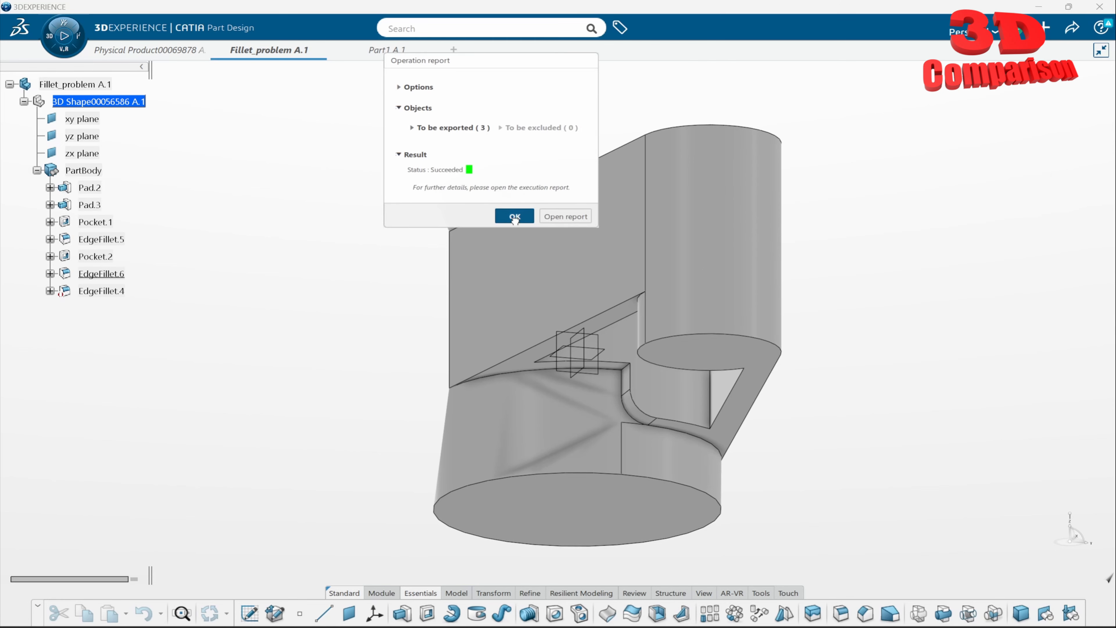
- Switch to CATIA V5, minimize the fillet part window and open fillet1.stp from the Desktop folder
click(514, 216)
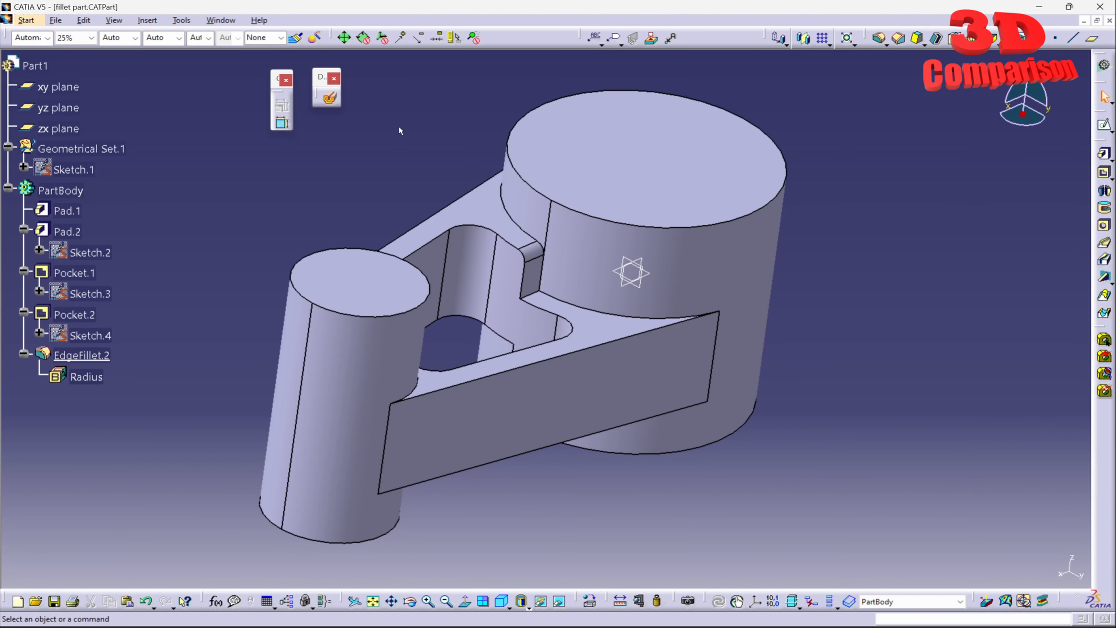
click(1082, 20)
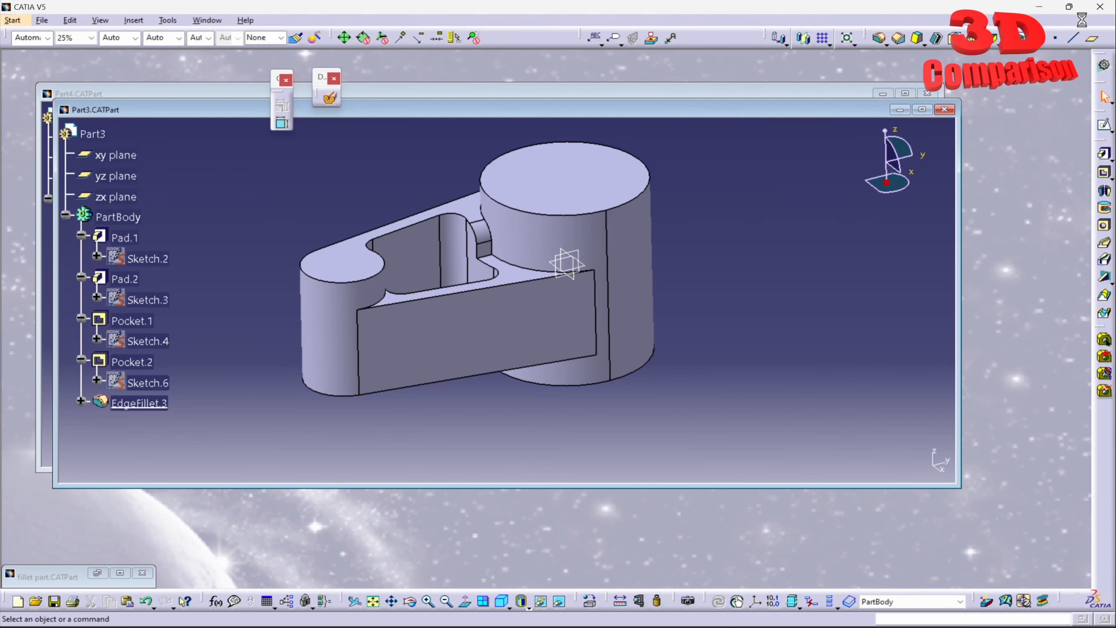
key(super+e)
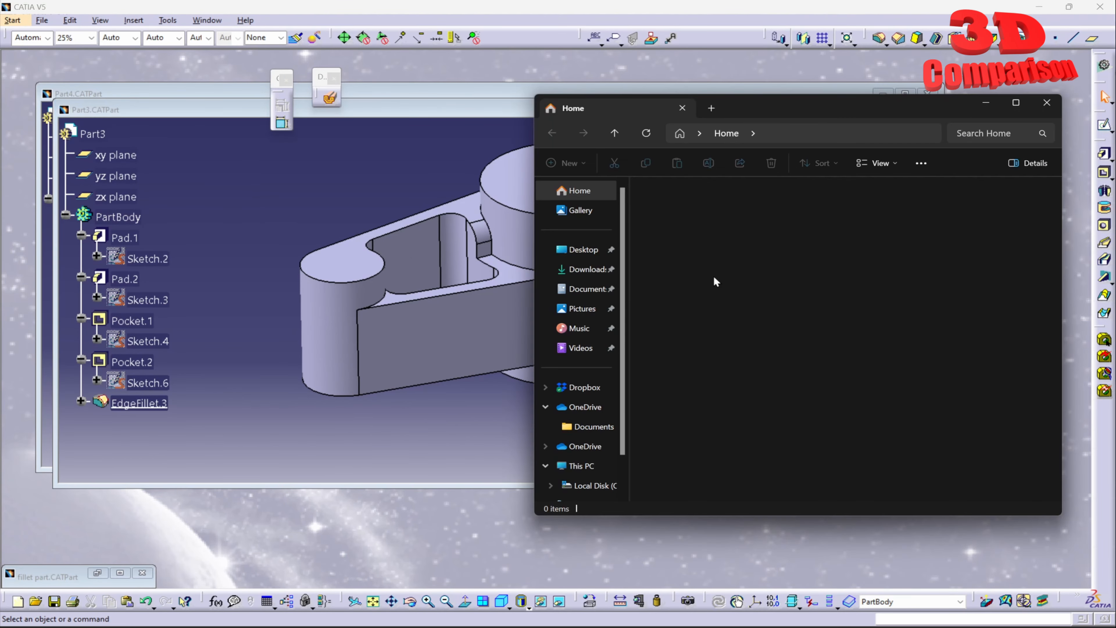
click(584, 249)
key(f)
key(f)
key(f)
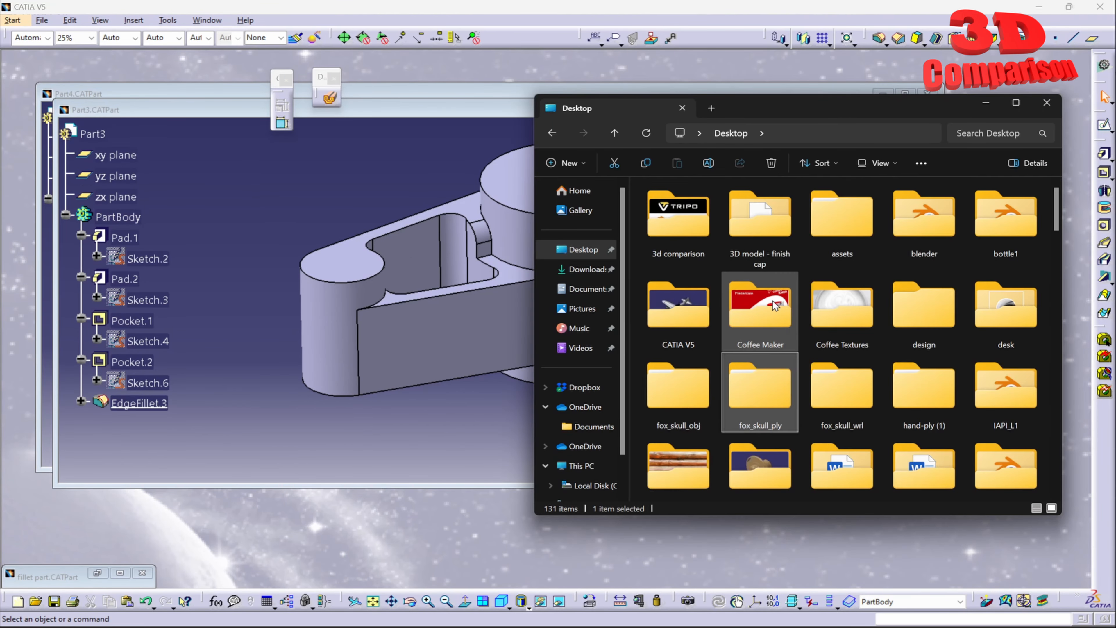
key(f)
key(f)
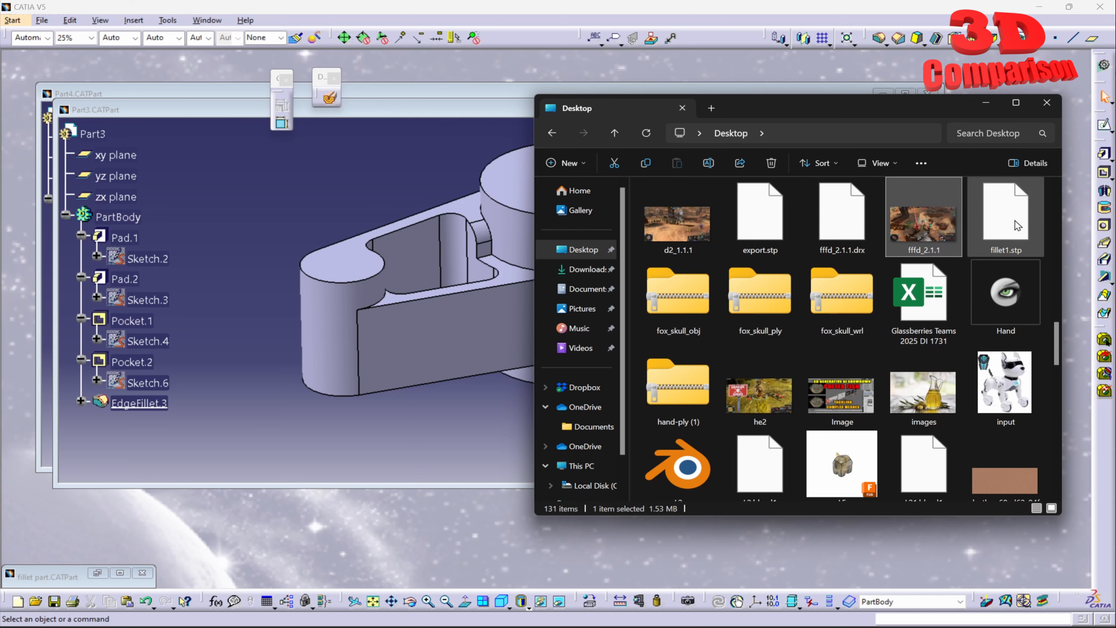
drag(1005, 227, 1016, 85)
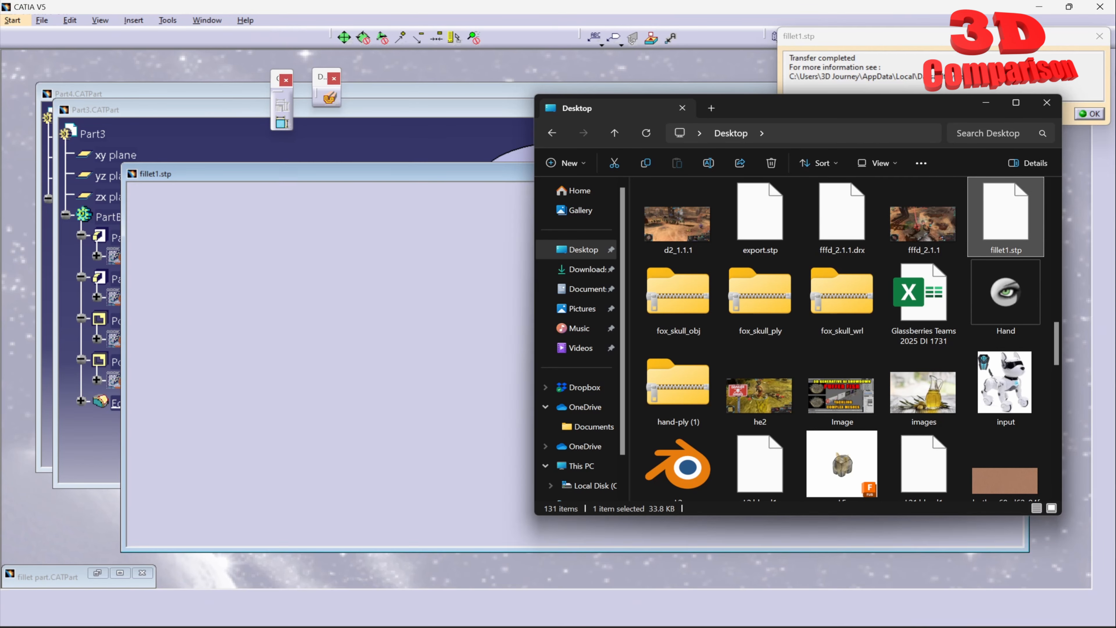
- Maximize the imported fillet1.stp window and inspect the notch fillet and the large cylinder's wall
click(985, 102)
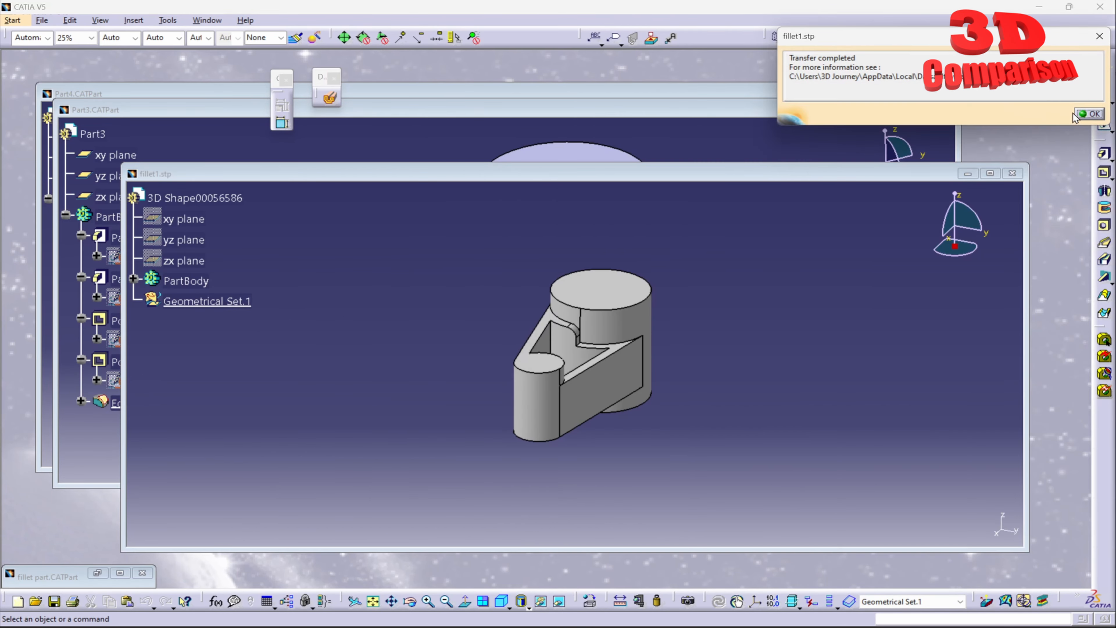
click(1097, 117)
click(991, 174)
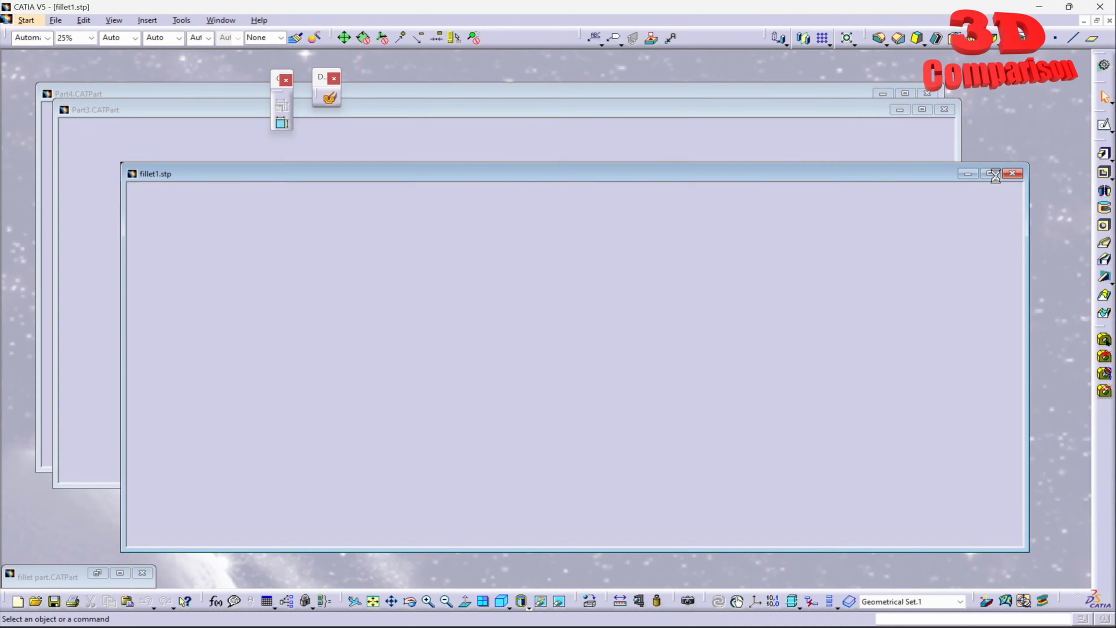
middle_drag(626, 381, 595, 219)
click(600, 445)
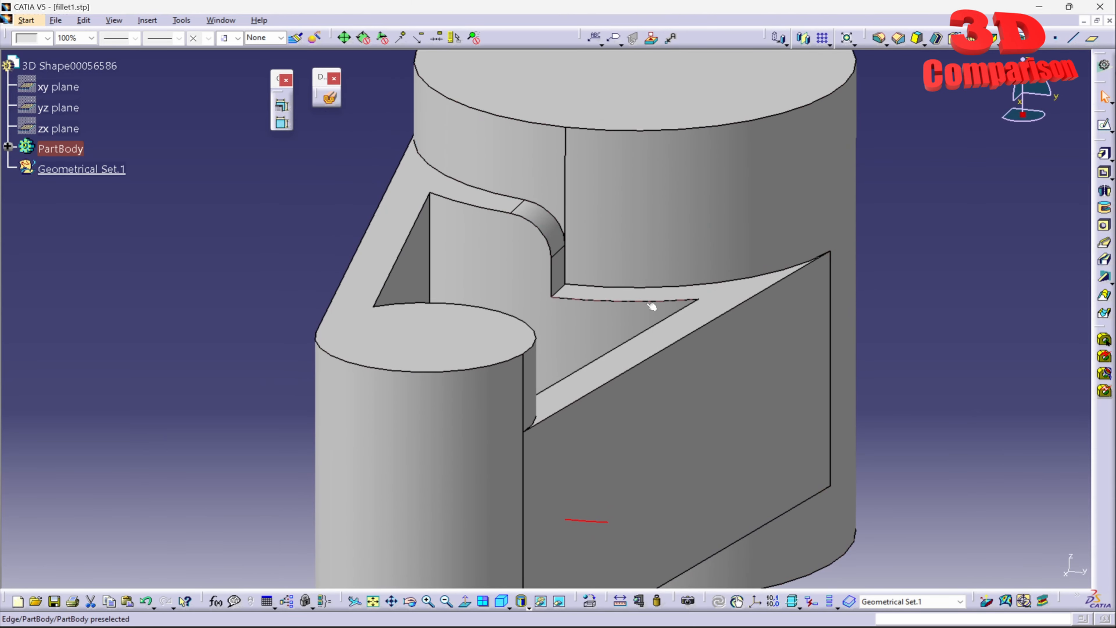
mouse_move(651, 306)
middle_down()
mouse_move(634, 198)
mouse_move(673, 331)
mouse_move(659, 303)
middle_up()
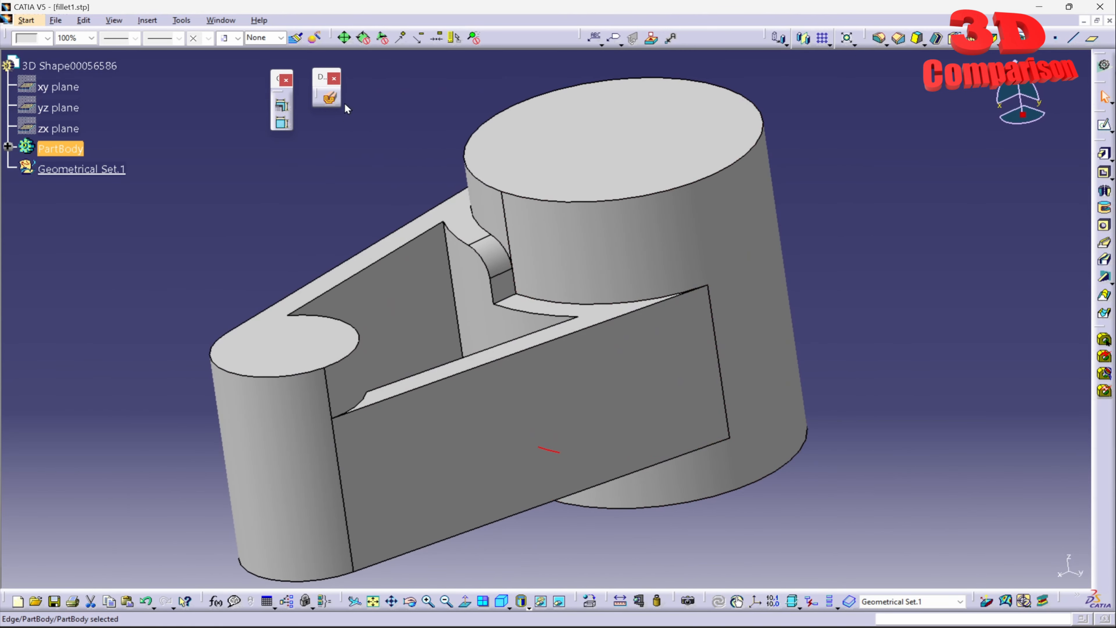
- Switch to the Part4.CATPart window and inspect its notch fillet for comparison
click(224, 19)
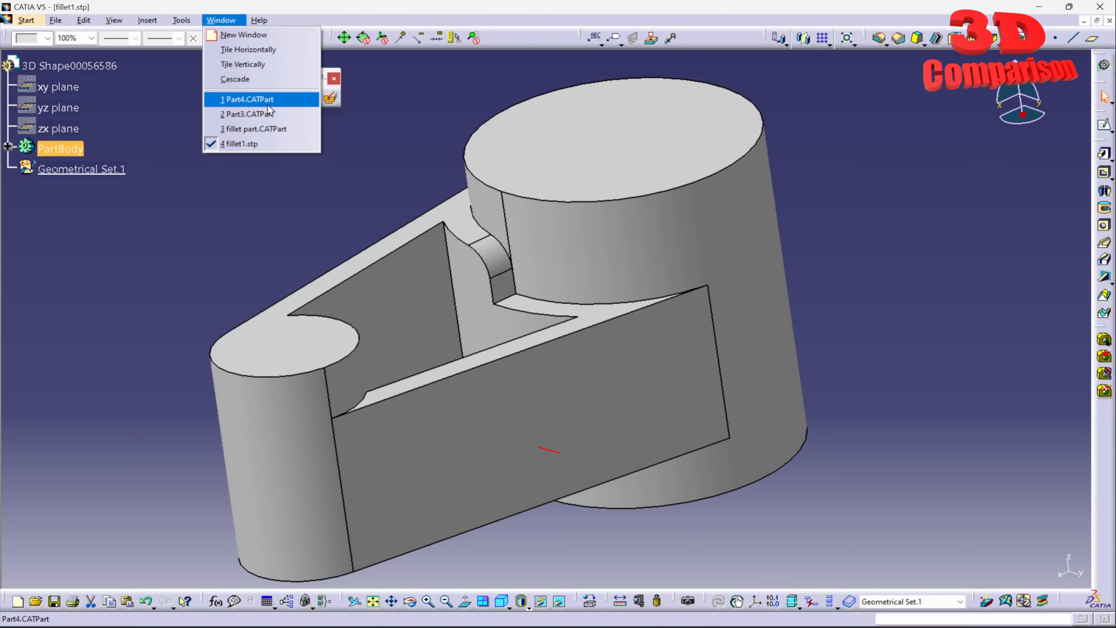
click(257, 102)
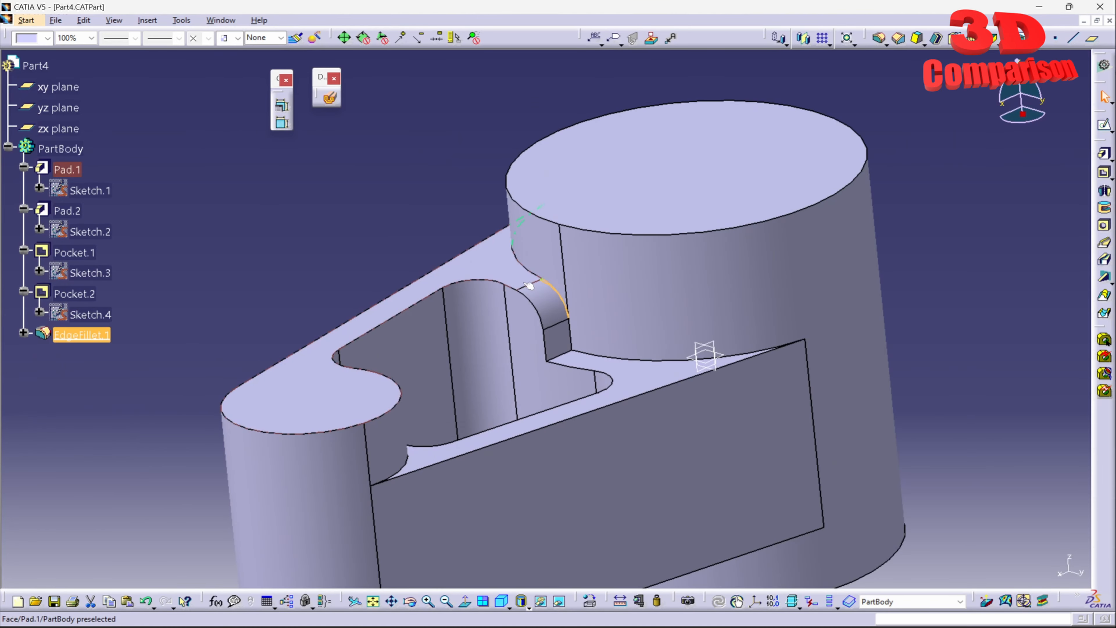
middle_drag(505, 373, 586, 347)
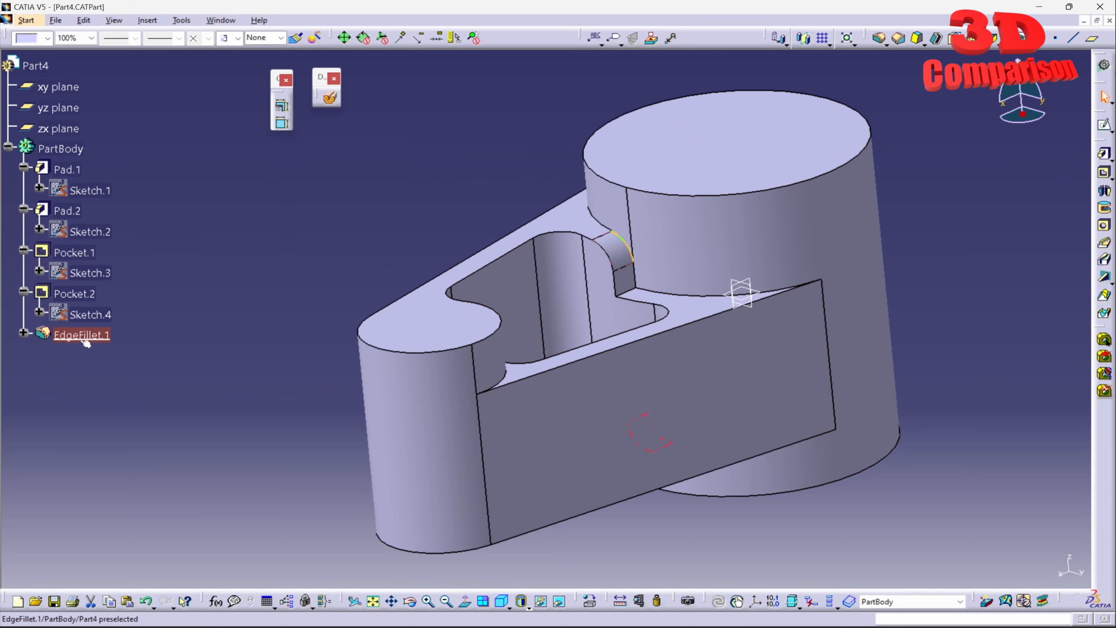
- Delete EdgeFillet.1 from Part4 and define Pocket.1 as the in-work object
key(Delete)
key(Return)
right_click(73, 252)
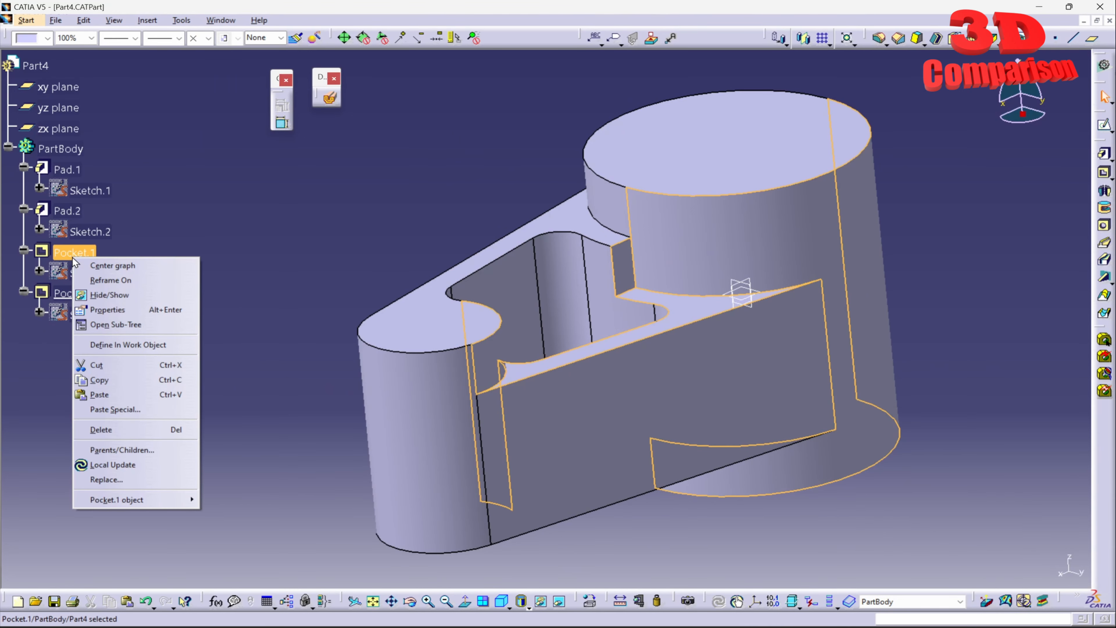
click(134, 354)
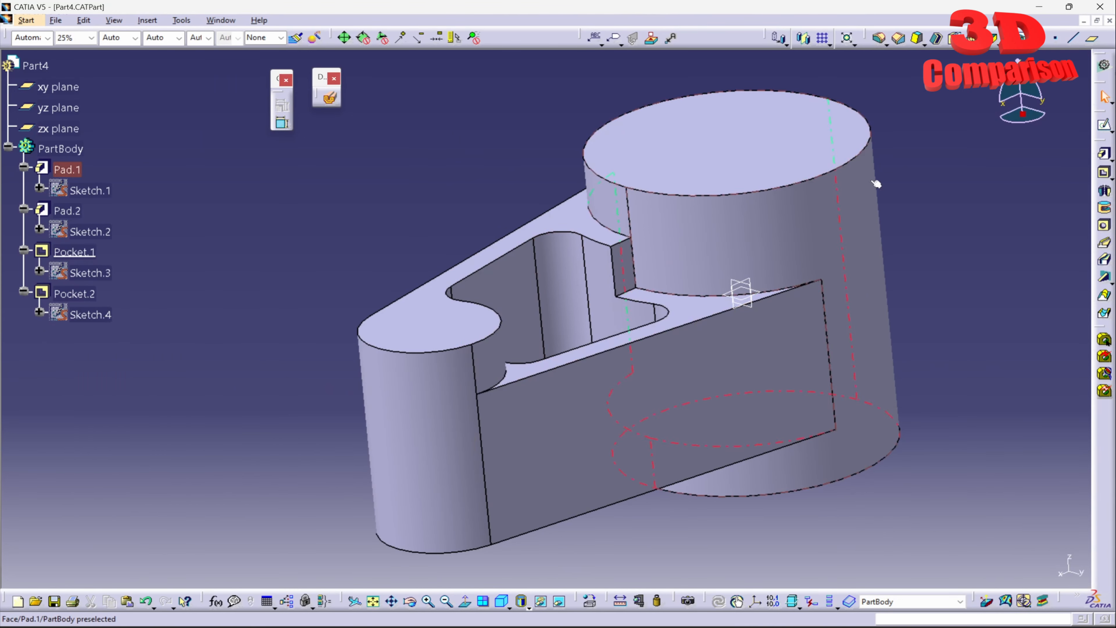
- Add a 5 mm edge fillet to the upper notch edge beside the large cylinder
click(880, 40)
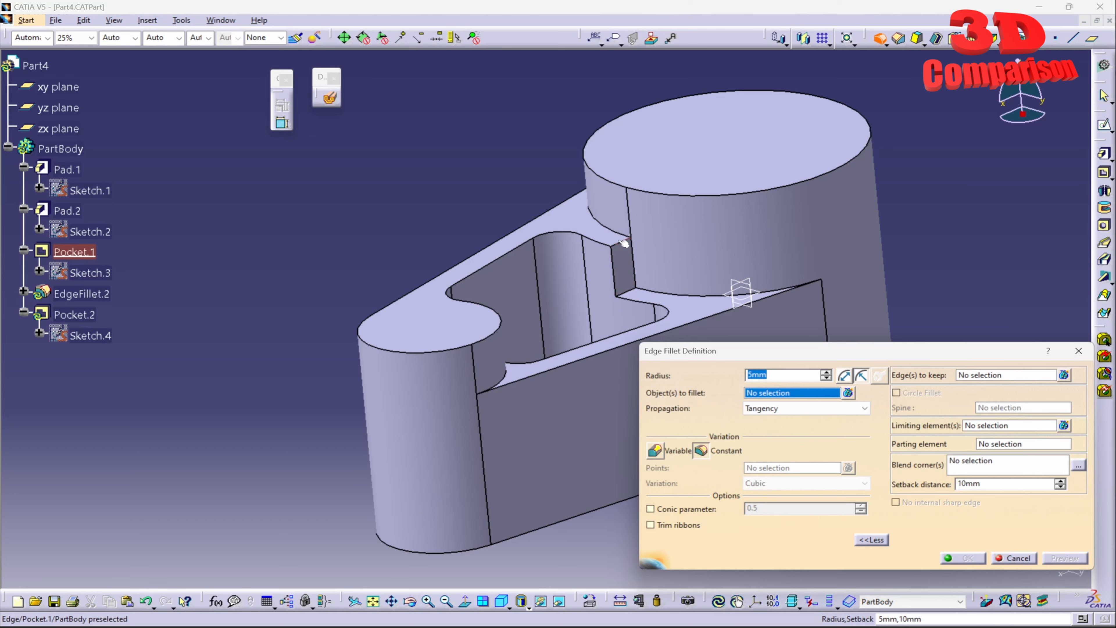
click(624, 243)
click(962, 557)
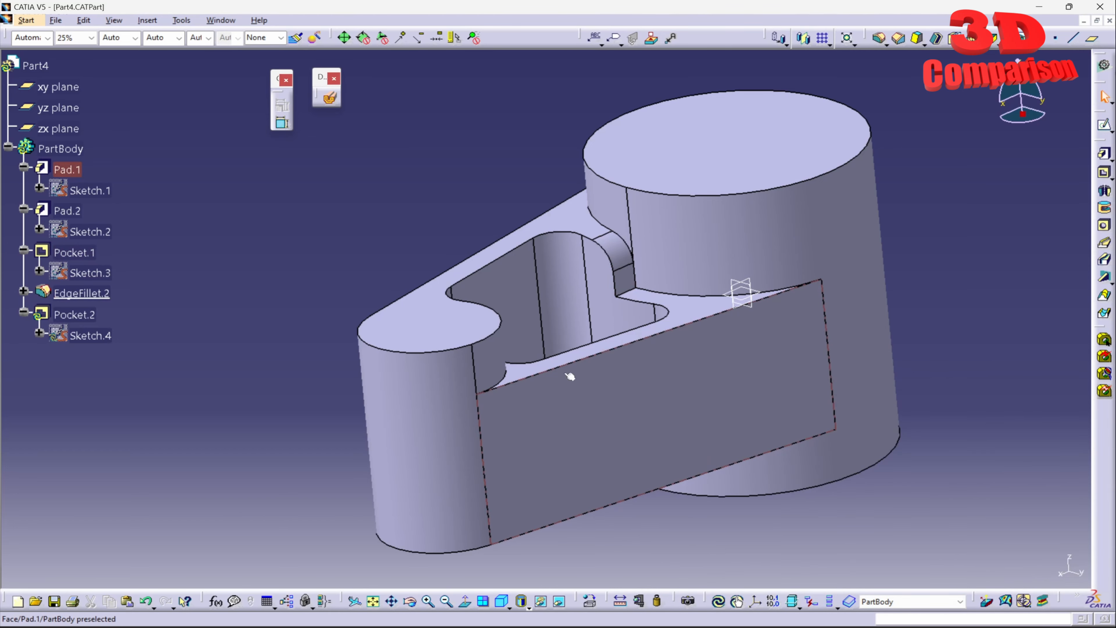
- Define Pocket.2 as the in-work object and update the whole part
middle_drag(294, 379, 603, 249)
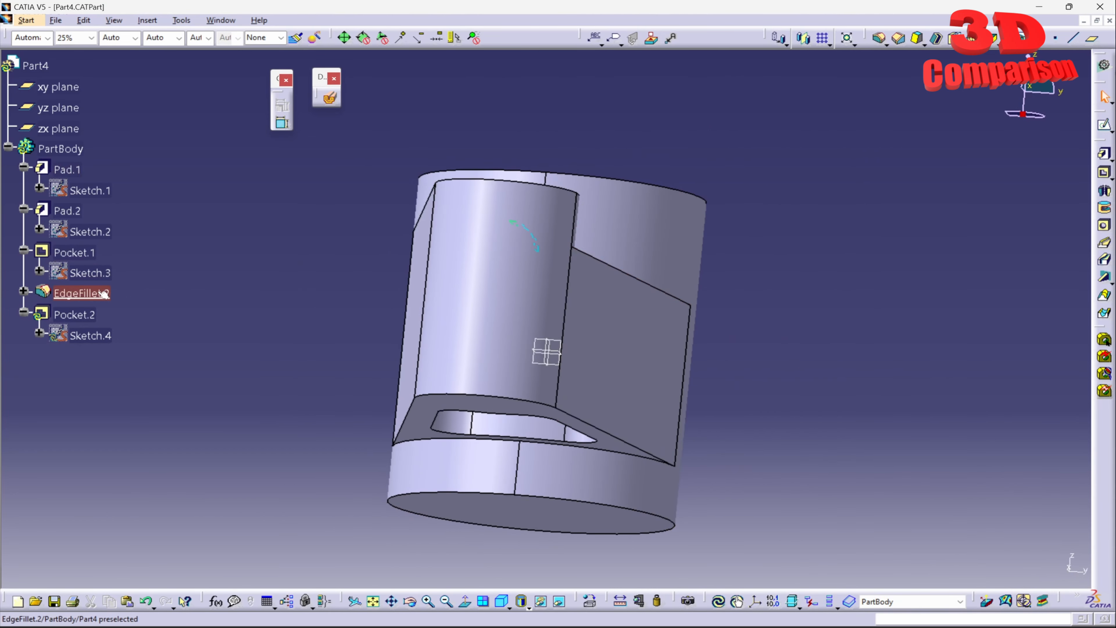
right_click(84, 314)
click(157, 400)
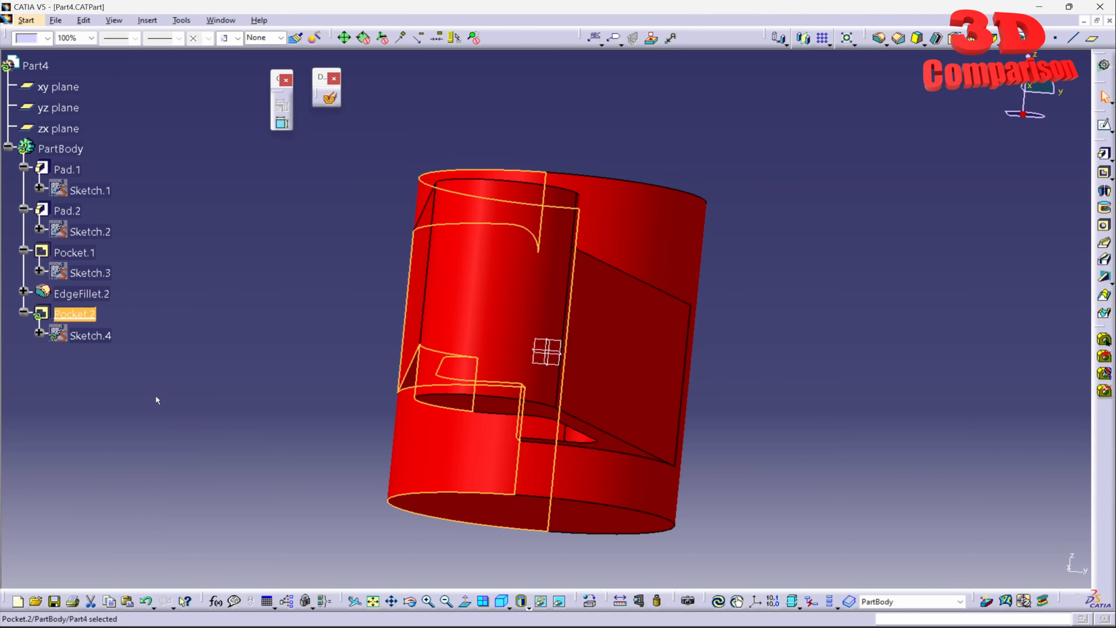
click(719, 605)
- Try to apply a 5 mm edge fillet to the underside notch edge beside the large cylinder
middle_drag(491, 322, 613, 154)
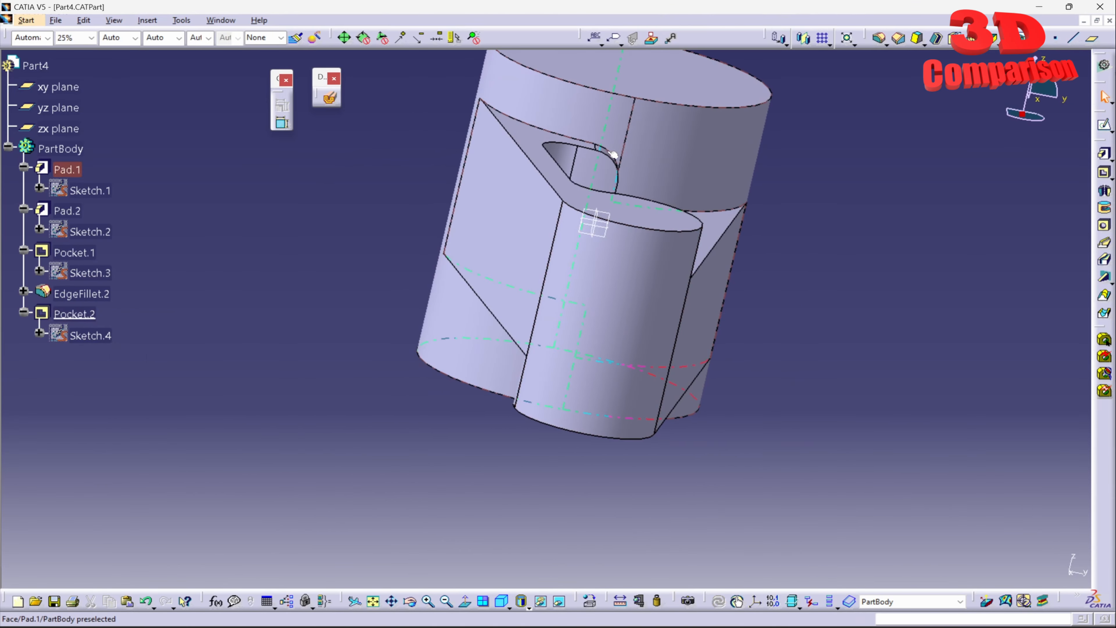
middle_drag(611, 333, 703, 197)
click(879, 38)
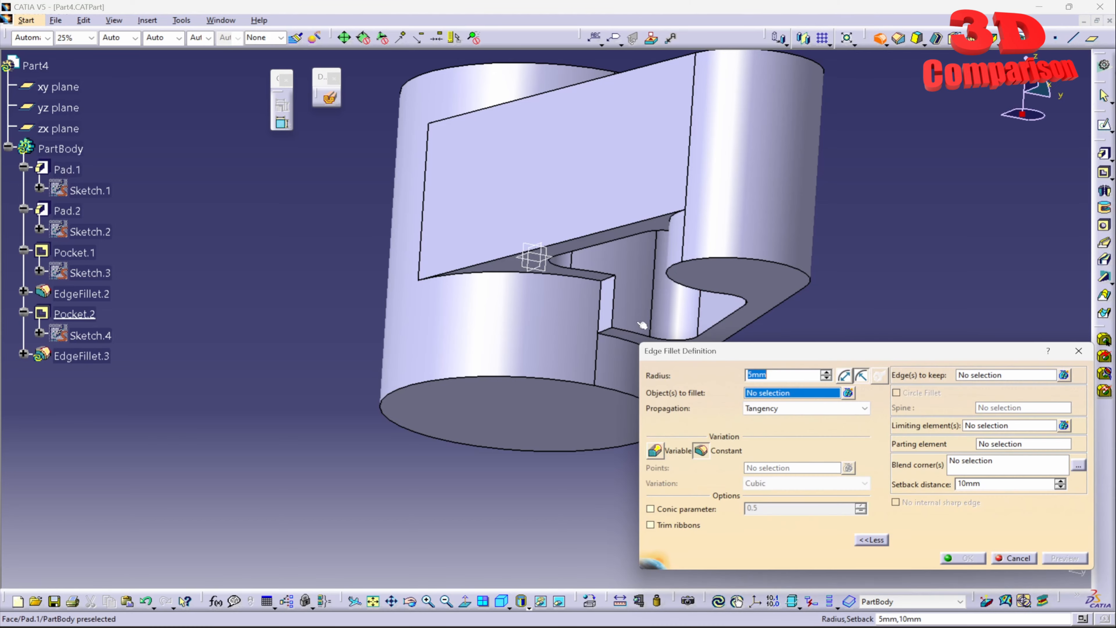
middle_drag(604, 336, 481, 326)
click(391, 305)
click(963, 557)
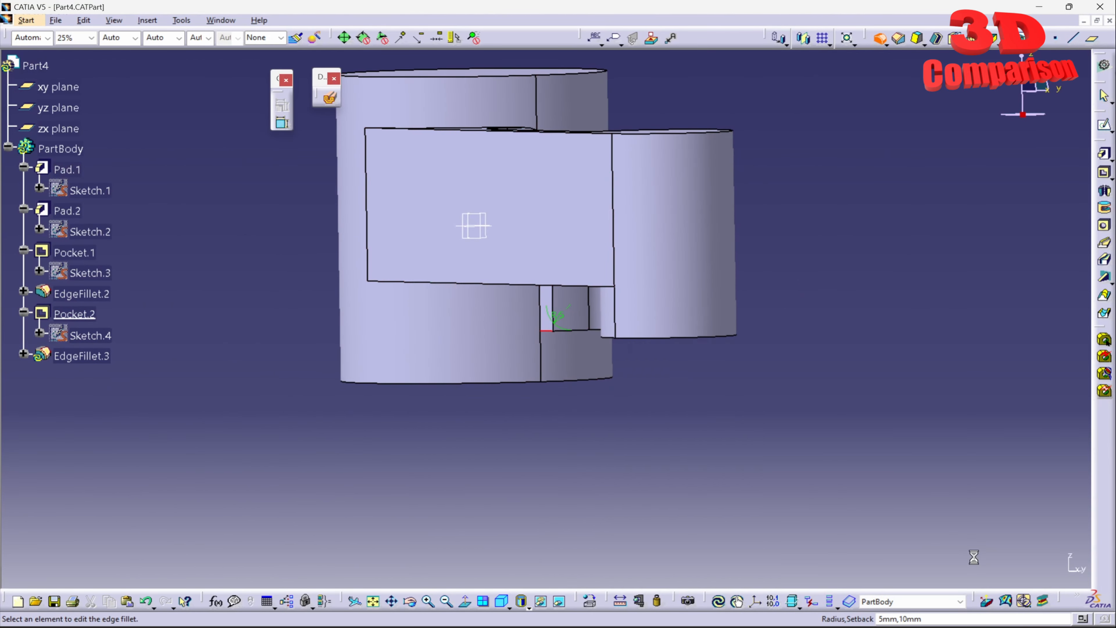
drag(585, 267, 830, 255)
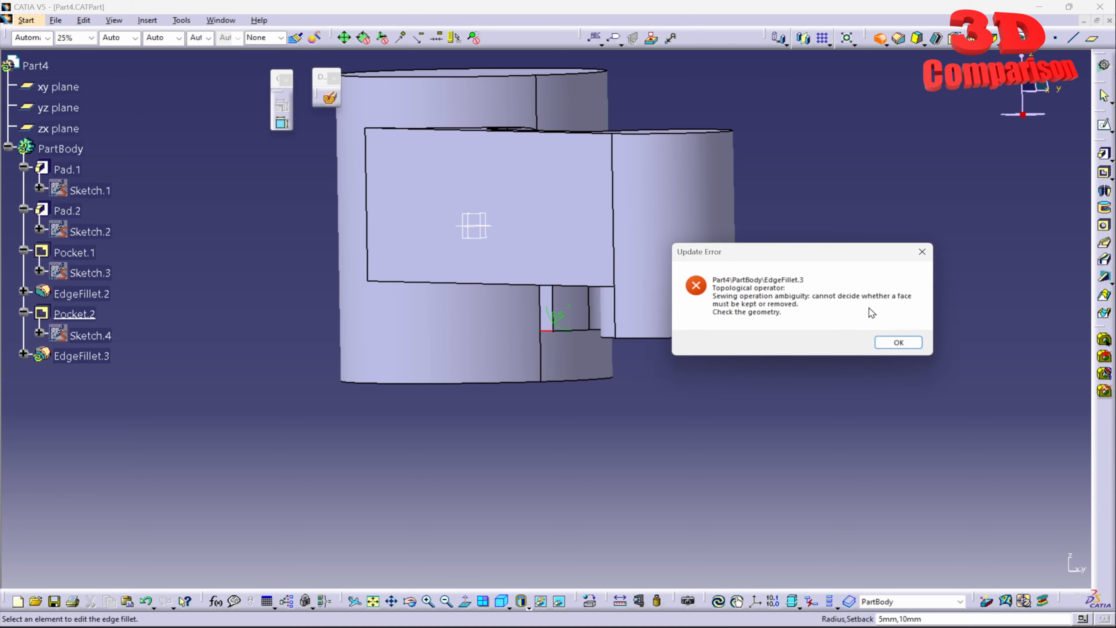
click(884, 341)
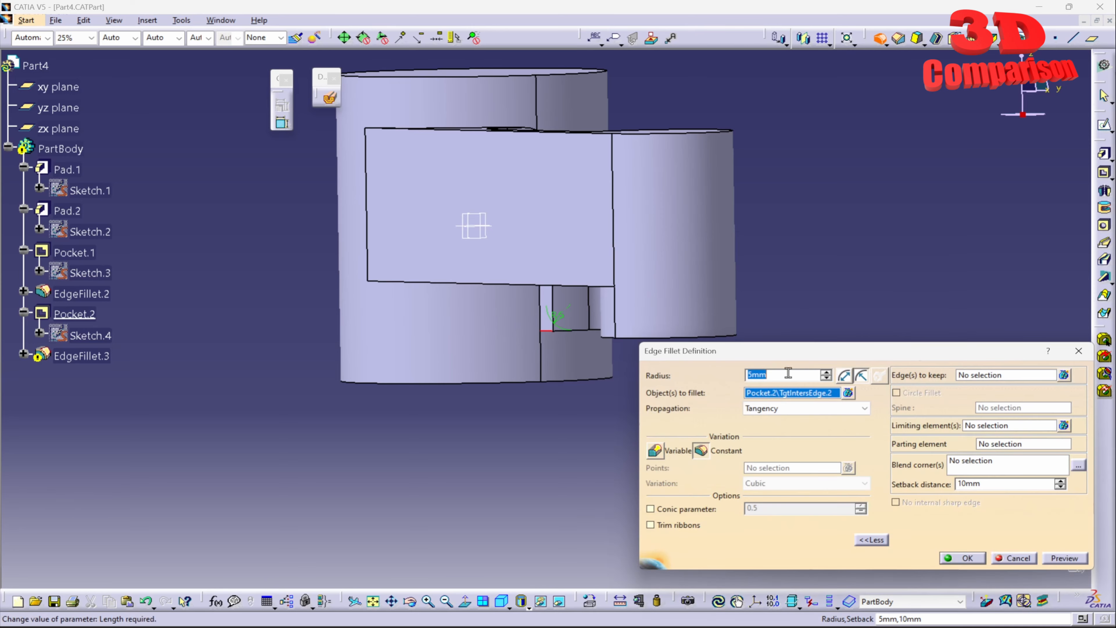
- Set the notch's vertical edge on the large cylinder as the edge to keep and apply the 5 mm fillet
middle_drag(548, 413, 523, 325)
click(996, 378)
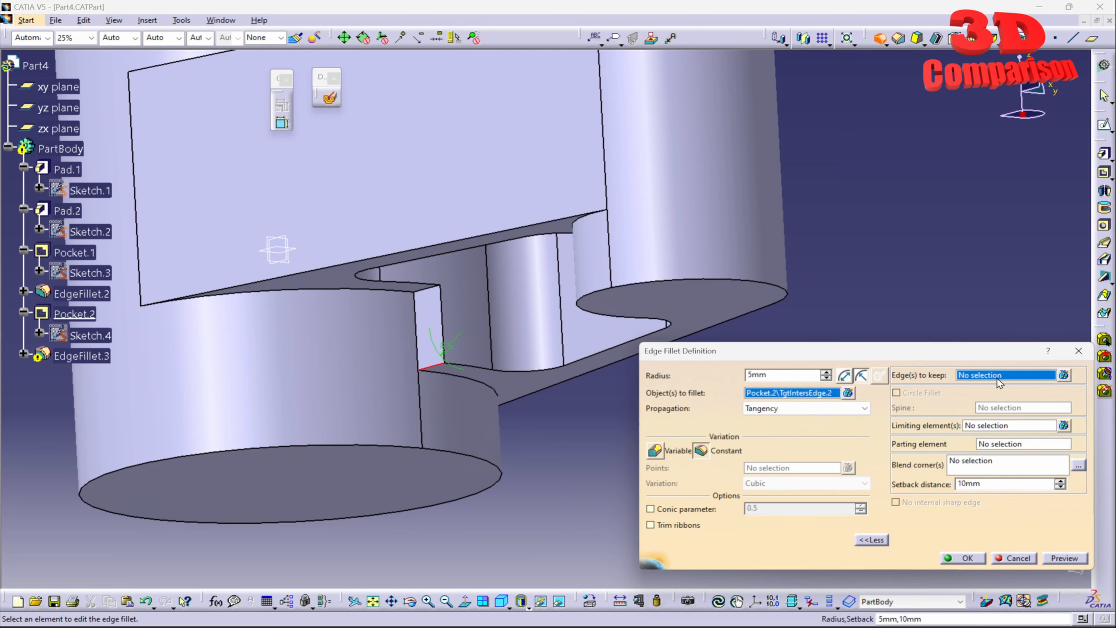
click(418, 340)
middle_drag(418, 410, 578, 273)
click(959, 558)
click(846, 441)
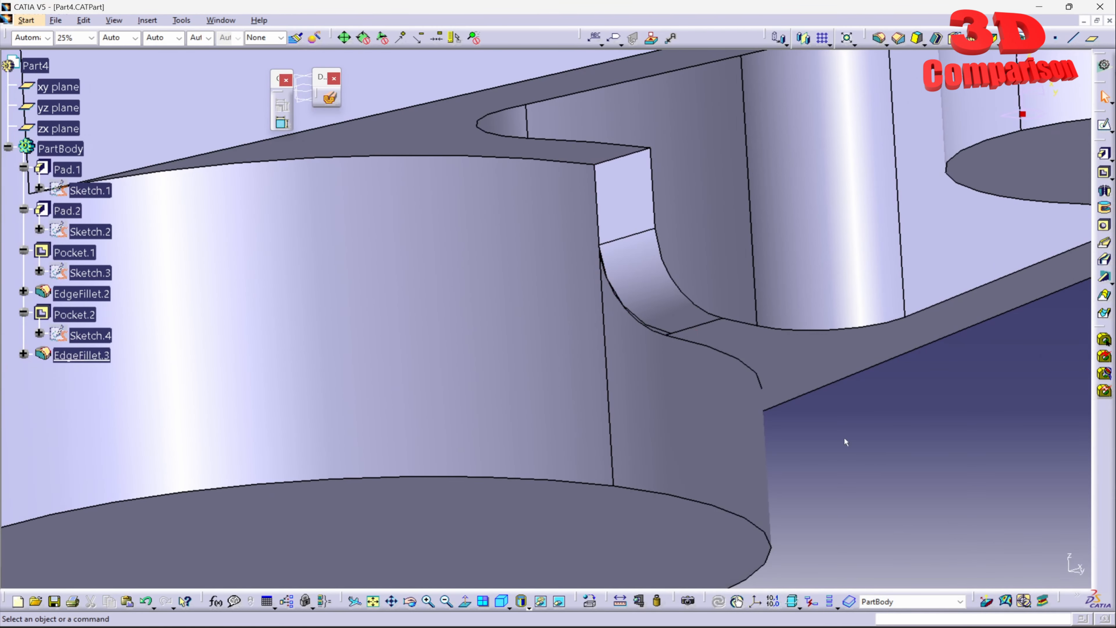
- Examine closely the boundary where the underside notch fillet meets the large cylinder's wall
click(666, 336)
middle_drag(666, 336, 670, 409)
middle_drag(538, 176, 648, 219)
click(661, 264)
middle_drag(601, 164, 639, 386)
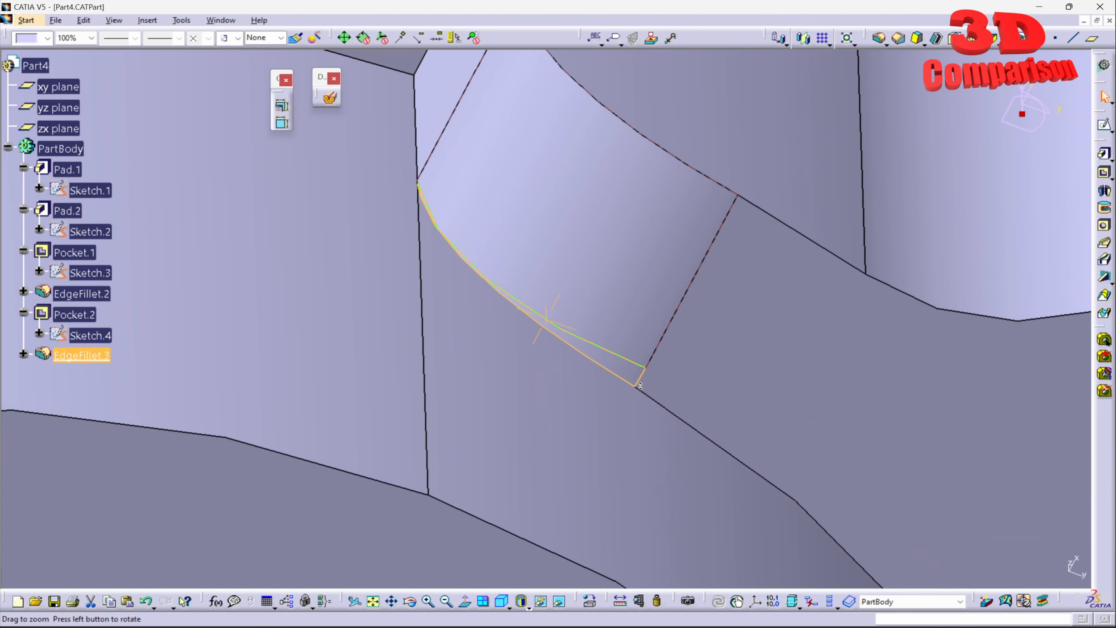
click(596, 274)
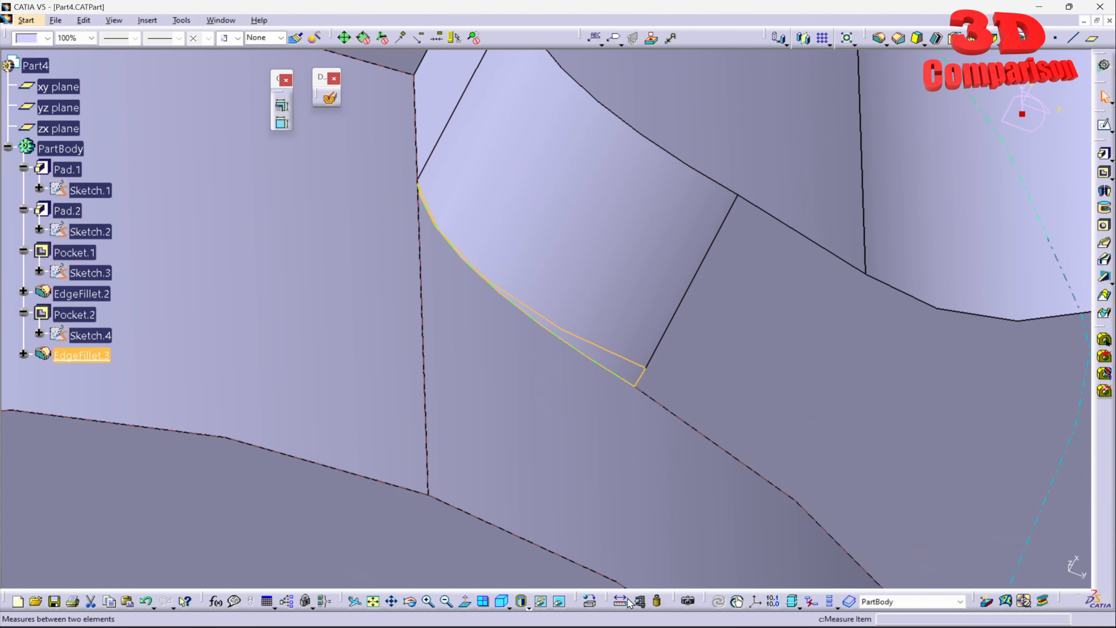
- Display the part shaded without edges and inspect the small face between the notch fillet and the cylinder
click(528, 606)
click(537, 514)
middle_drag(538, 268, 545, 409)
click(897, 404)
mouse_move(703, 246)
middle_down()
mouse_move(523, 271)
mouse_move(591, 236)
middle_up()
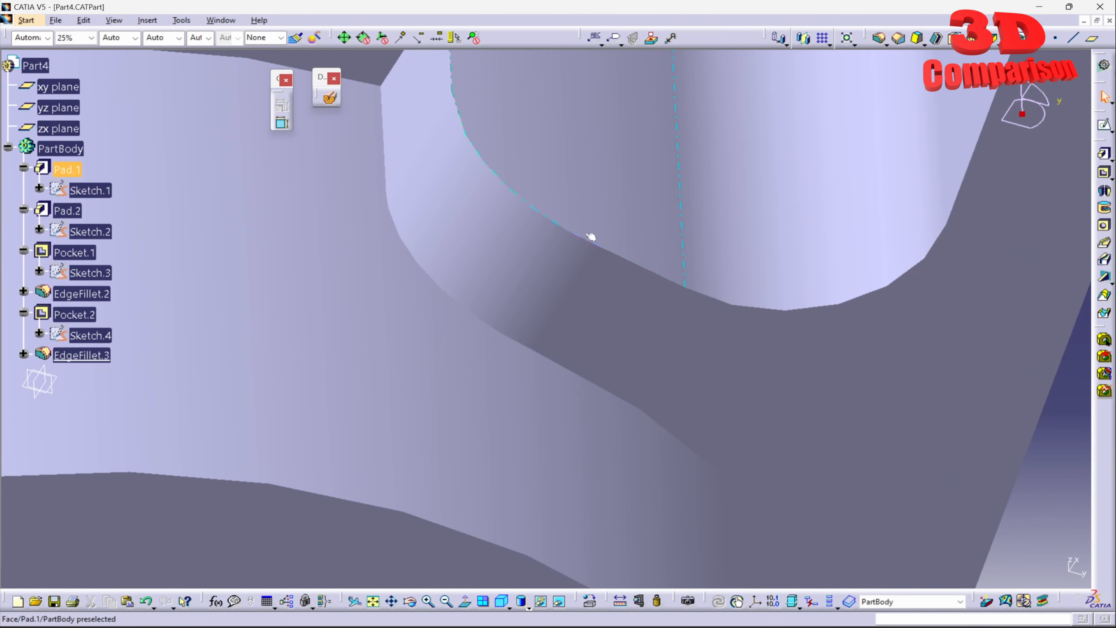
click(523, 339)
middle_drag(508, 286, 631, 396)
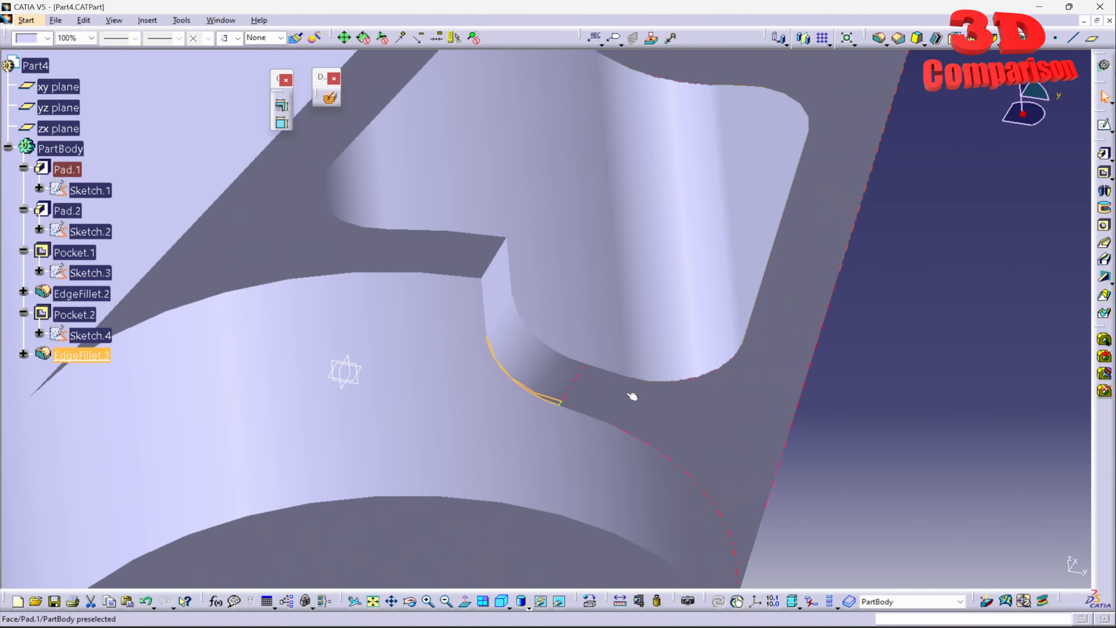
- Restore the Shading with Edges display and view the whole part from above
click(527, 606)
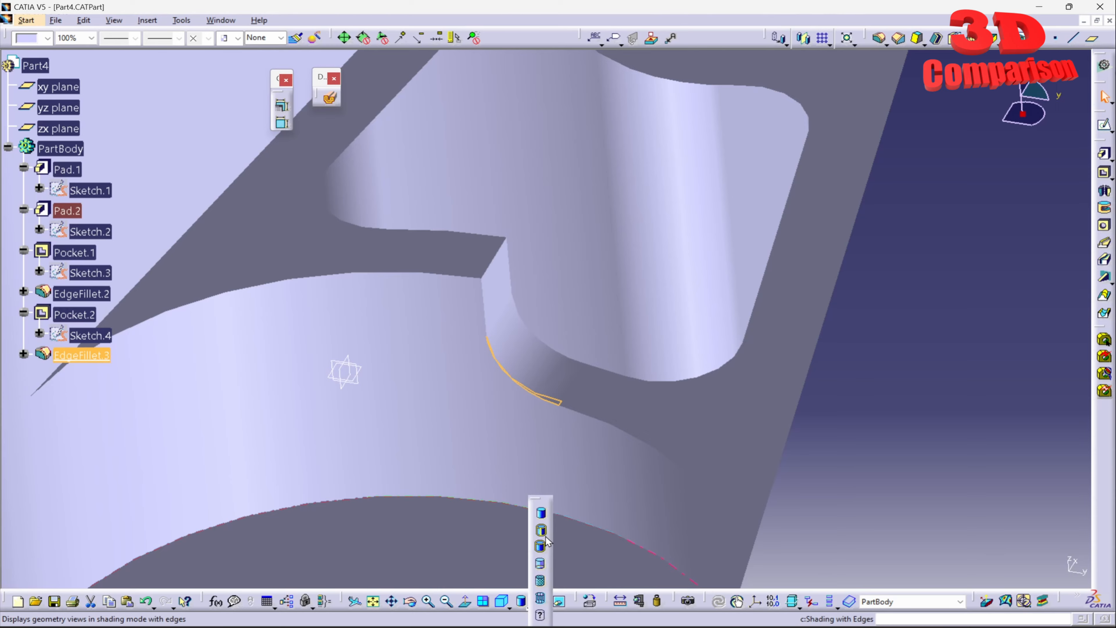
click(544, 533)
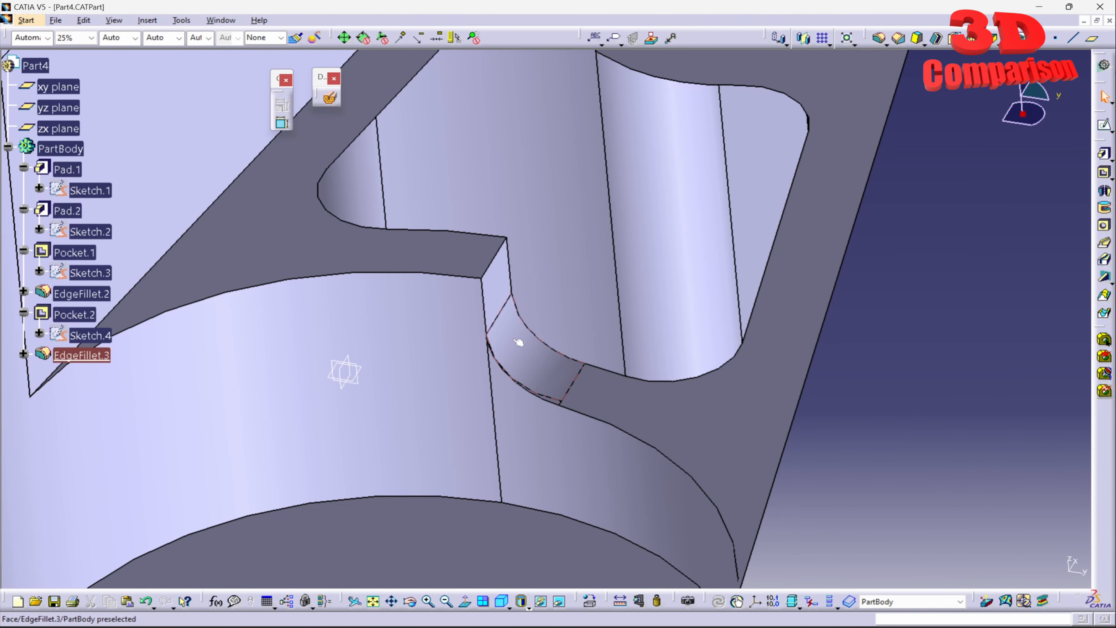
middle_drag(650, 167, 606, 306)
- Switch to the fillet part.CATPart window and increase the radius of EdgeFillet.2 on the notch edges
click(220, 20)
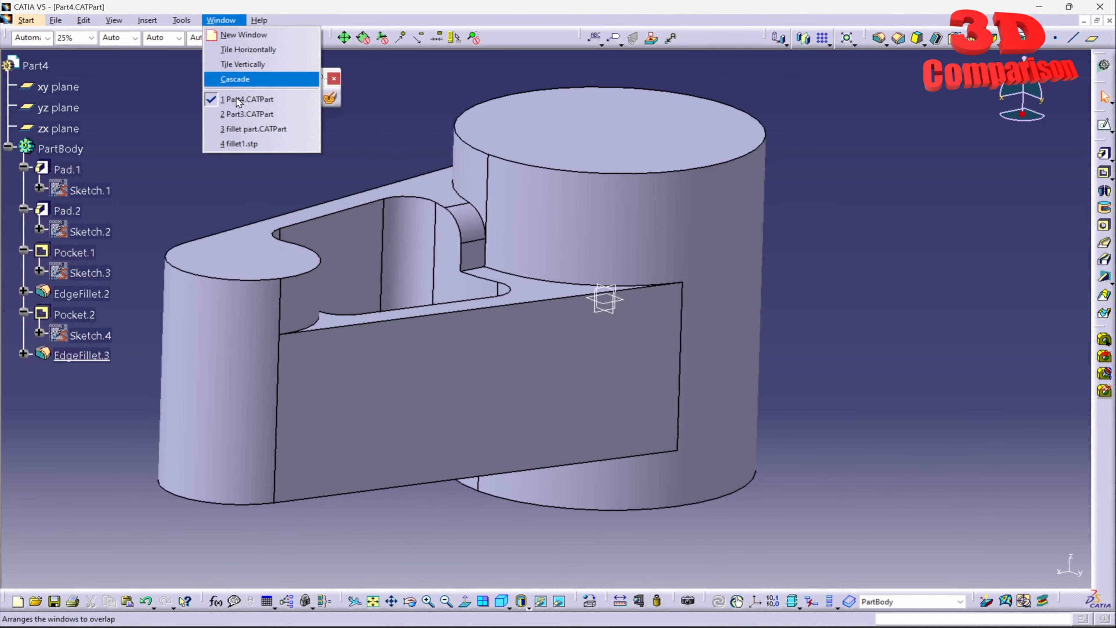
click(273, 130)
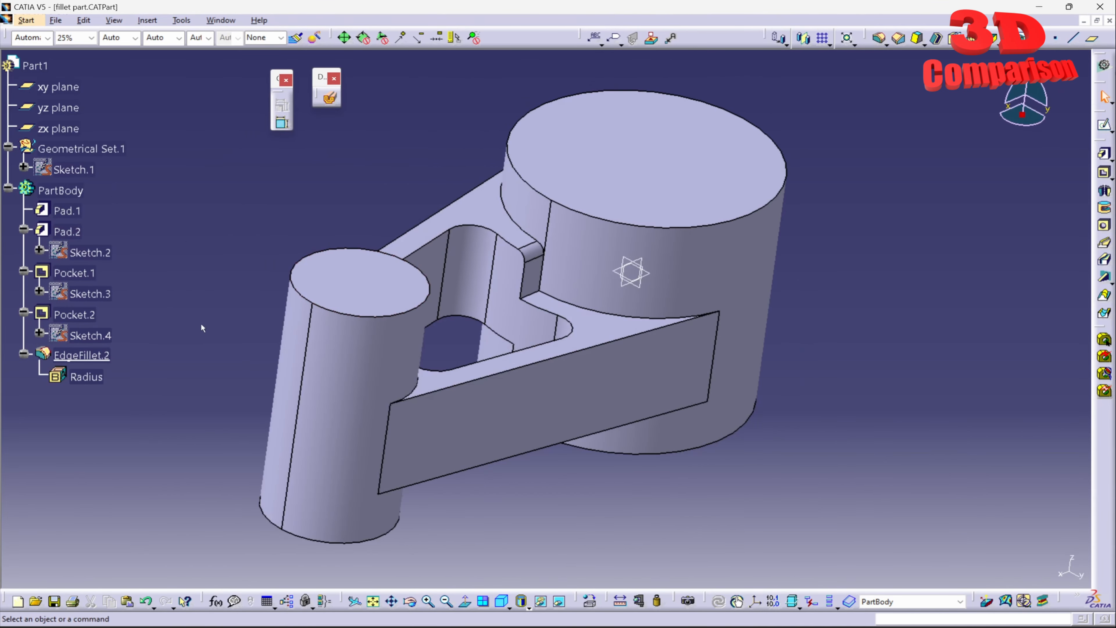
double_click(100, 352)
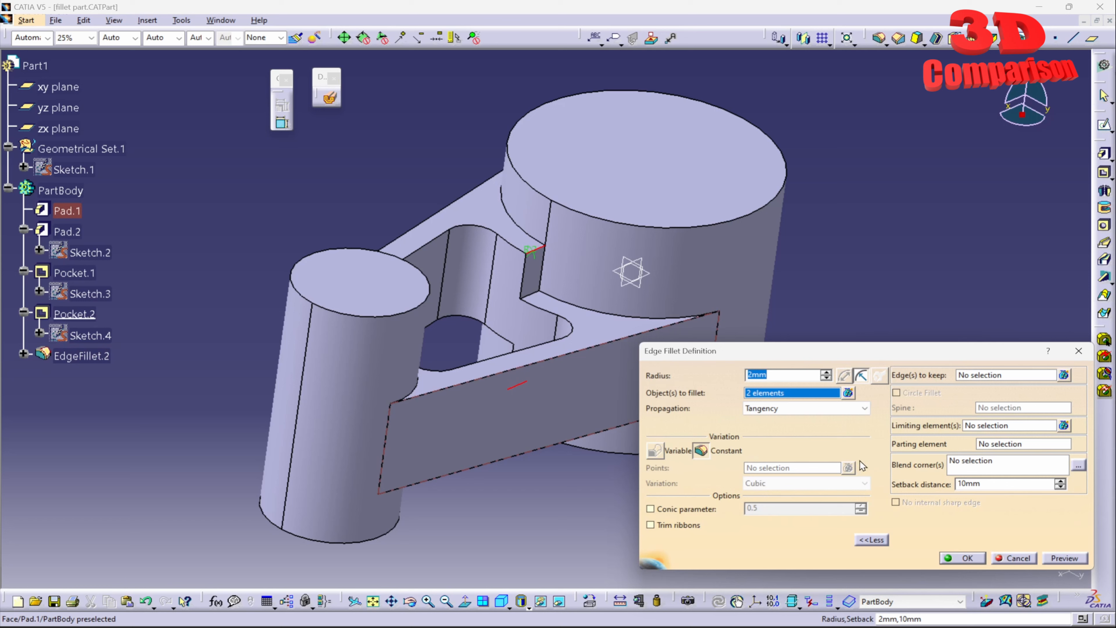
click(966, 558)
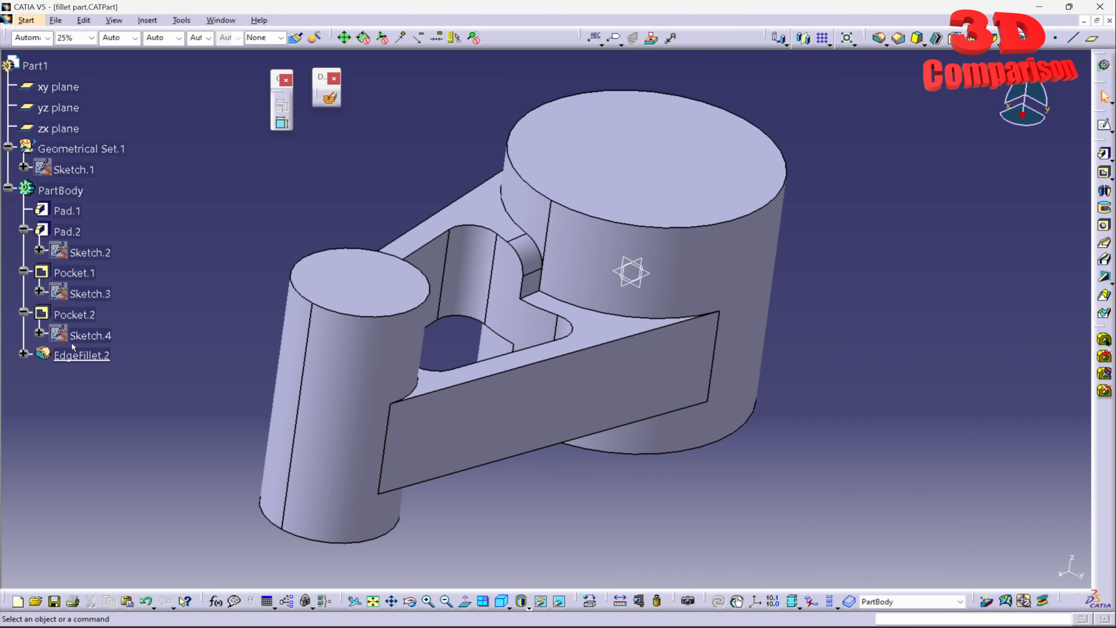
- Deactivate EdgeFillet.2 in the fillet part
click(94, 359)
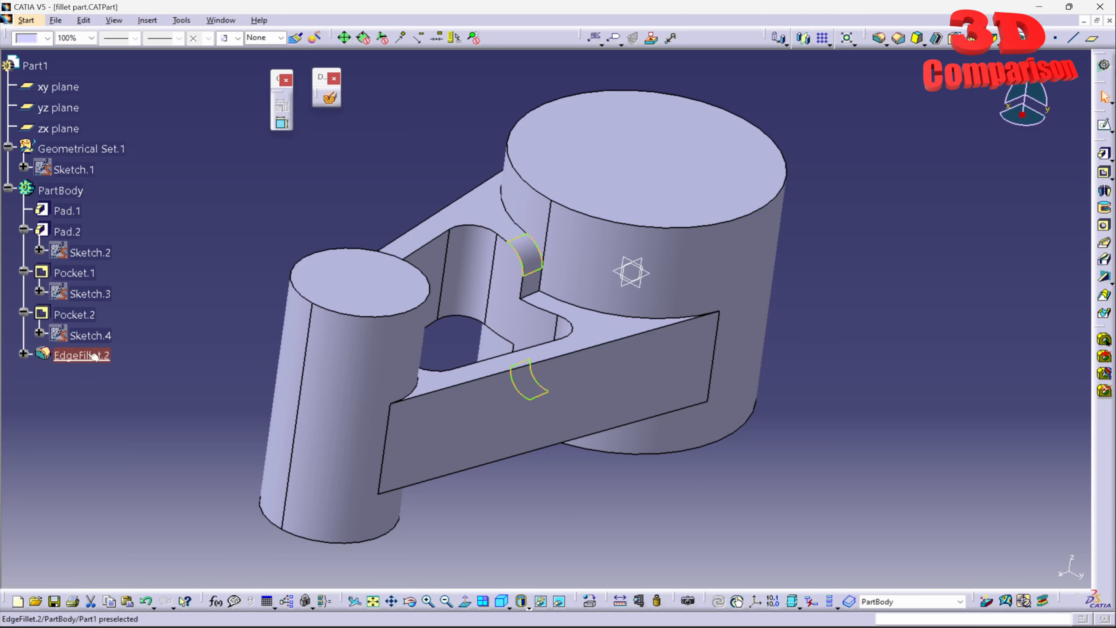
right_click(86, 359)
mouse_move(137, 602)
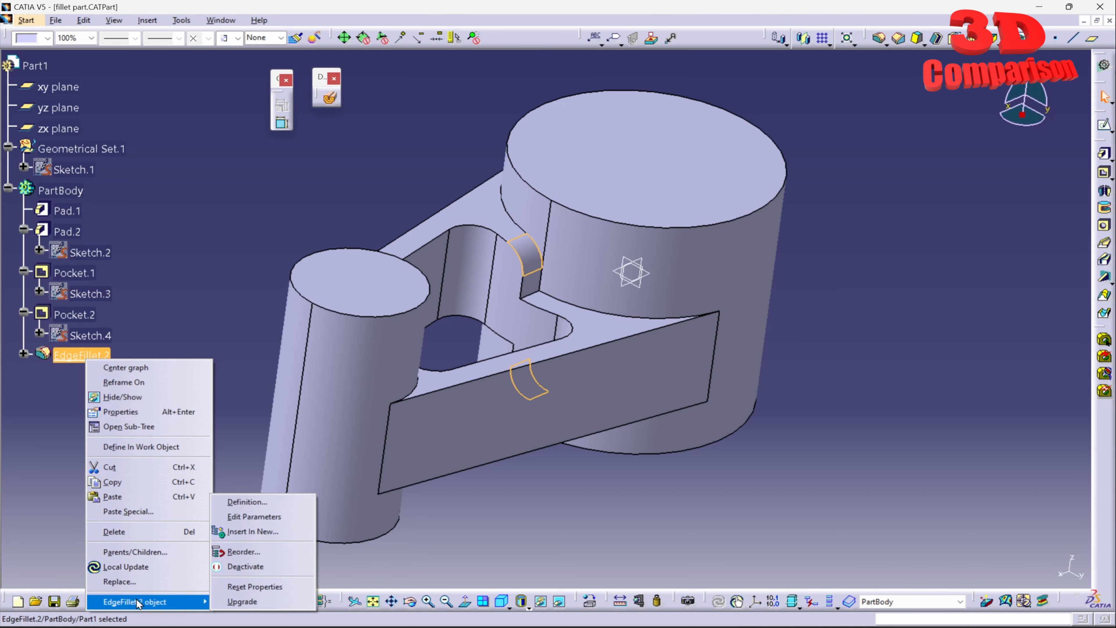
click(246, 567)
- Make Pocket.1 the in-work object and apply a 5 mm edge fillet to the upper notch edge
right_click(91, 274)
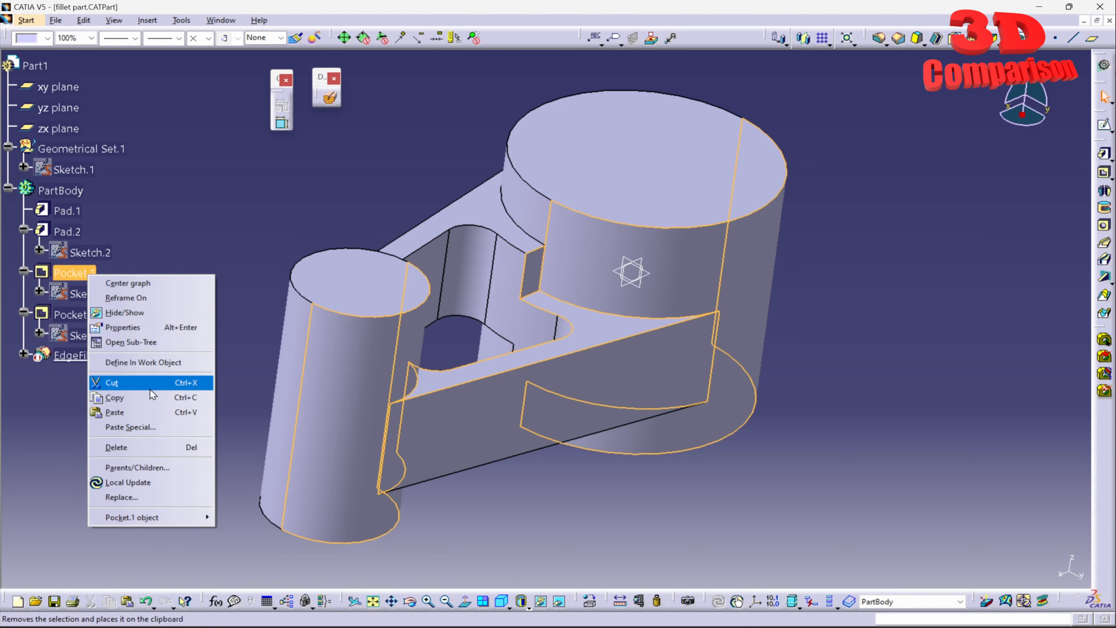
click(164, 363)
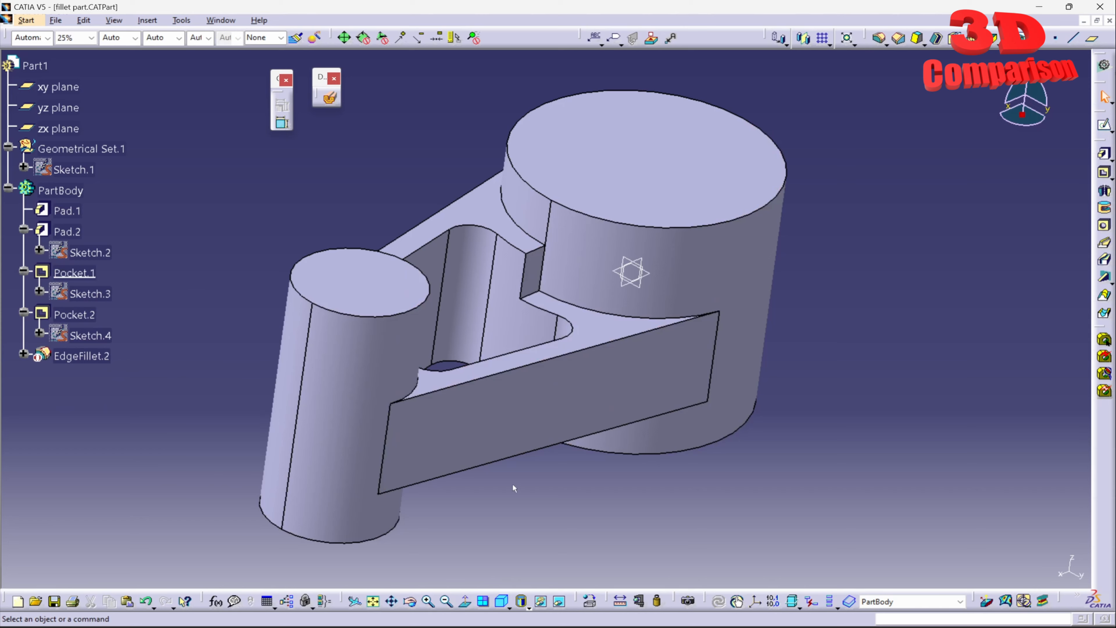
click(877, 39)
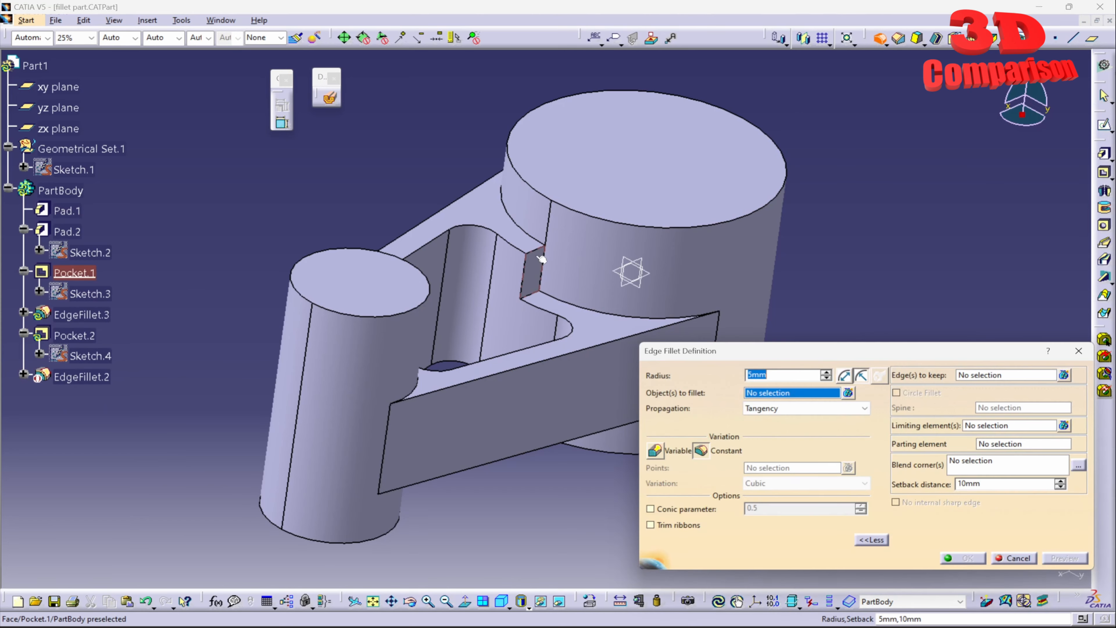
click(542, 254)
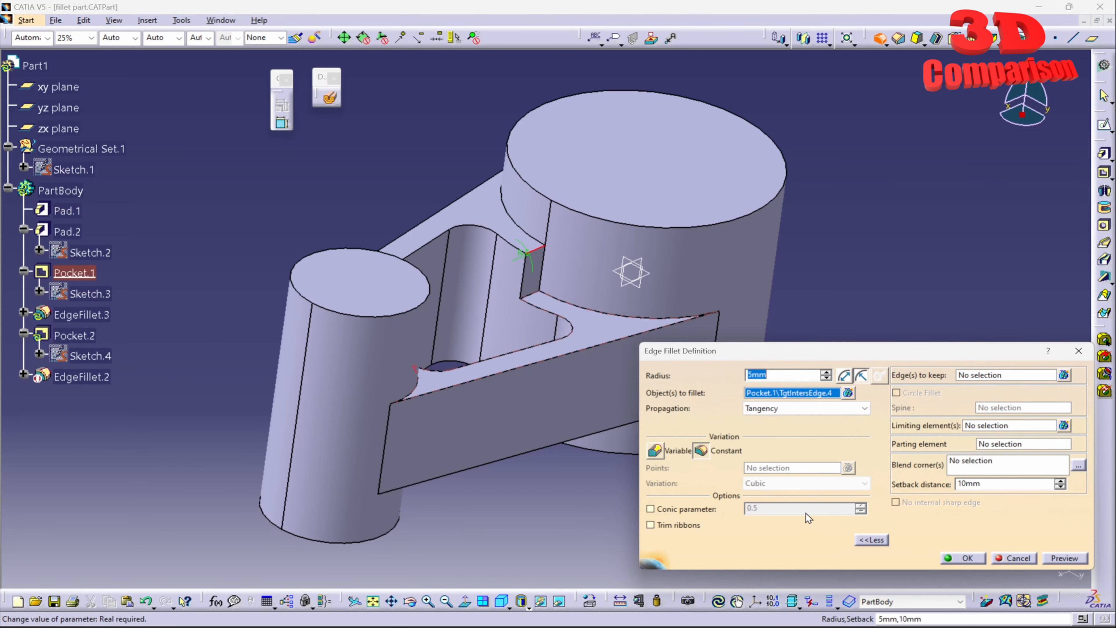
click(961, 558)
- Define Pocket.2 as the in-work object and turn the fillet part to show its underside notch
right_click(95, 344)
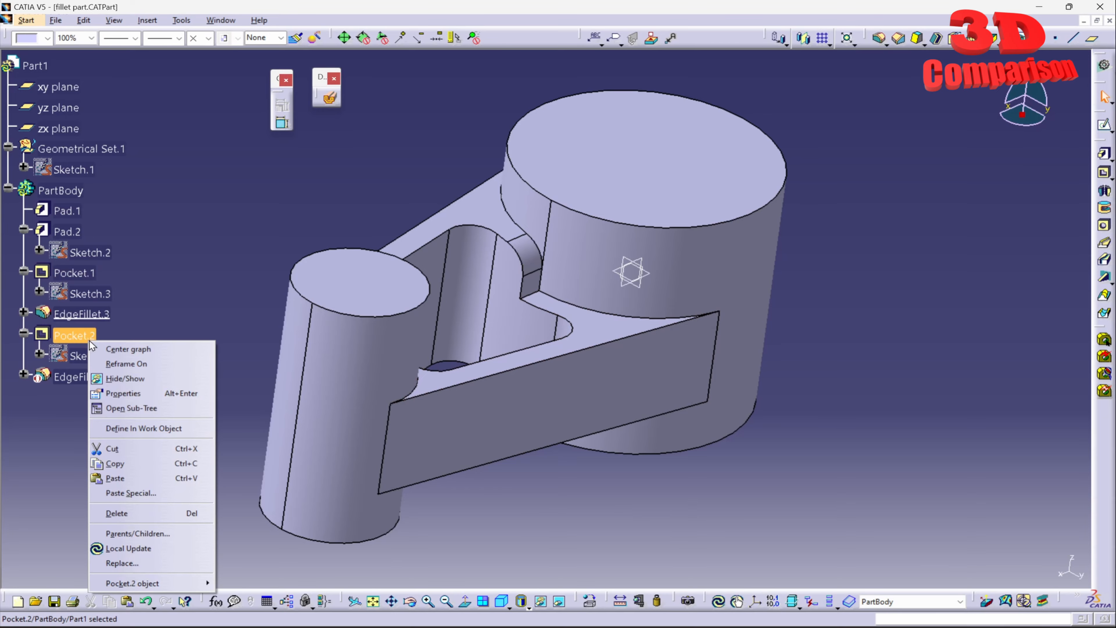
click(162, 429)
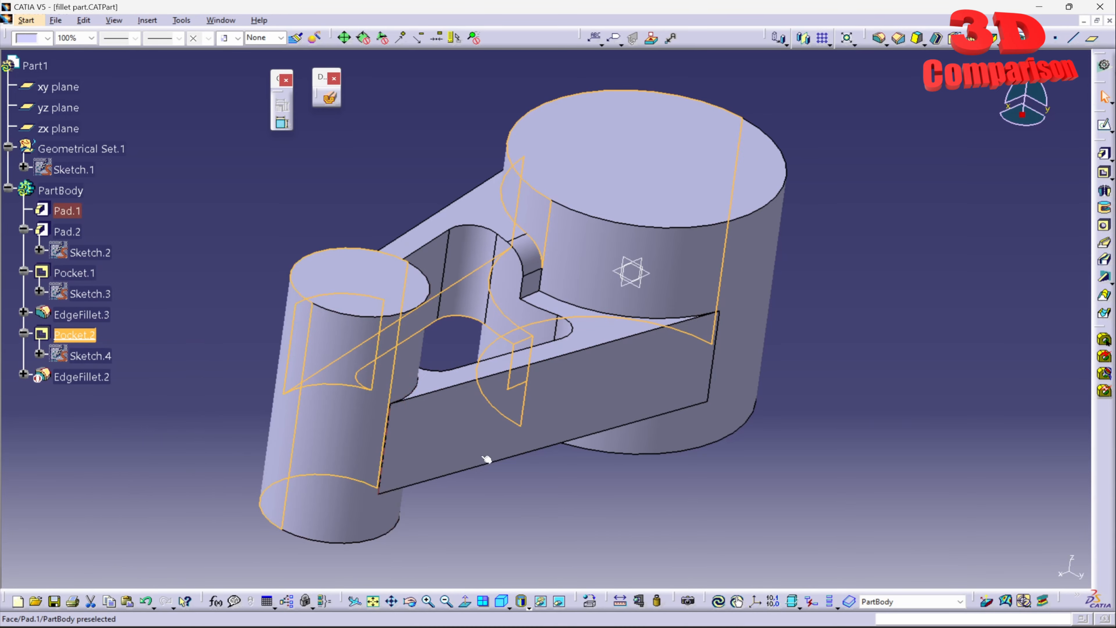
middle_drag(486, 459, 824, 406)
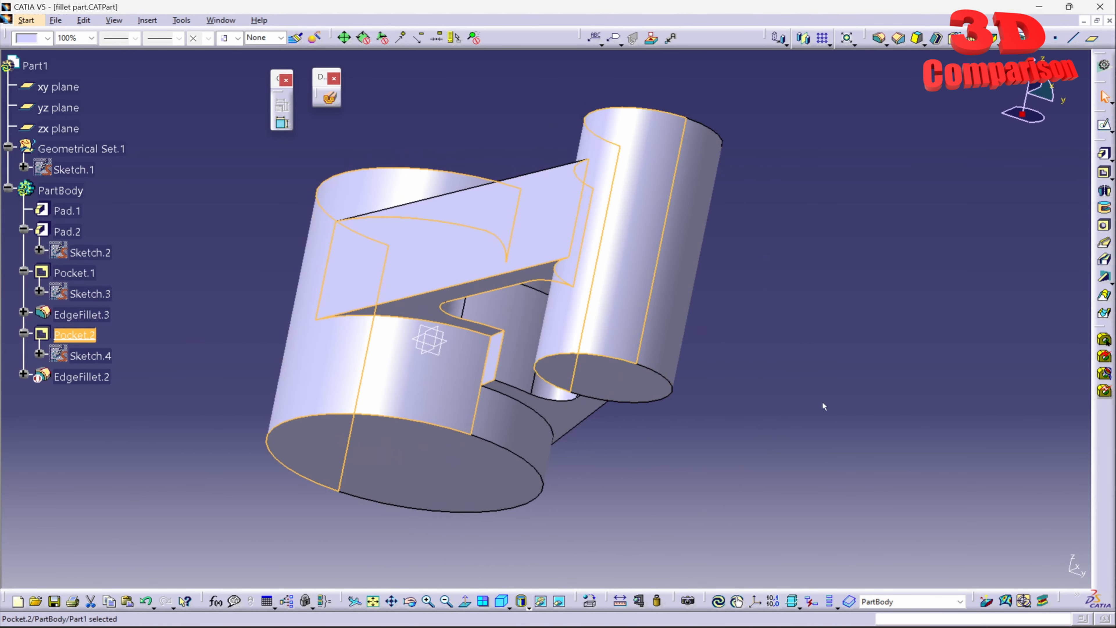
click(824, 407)
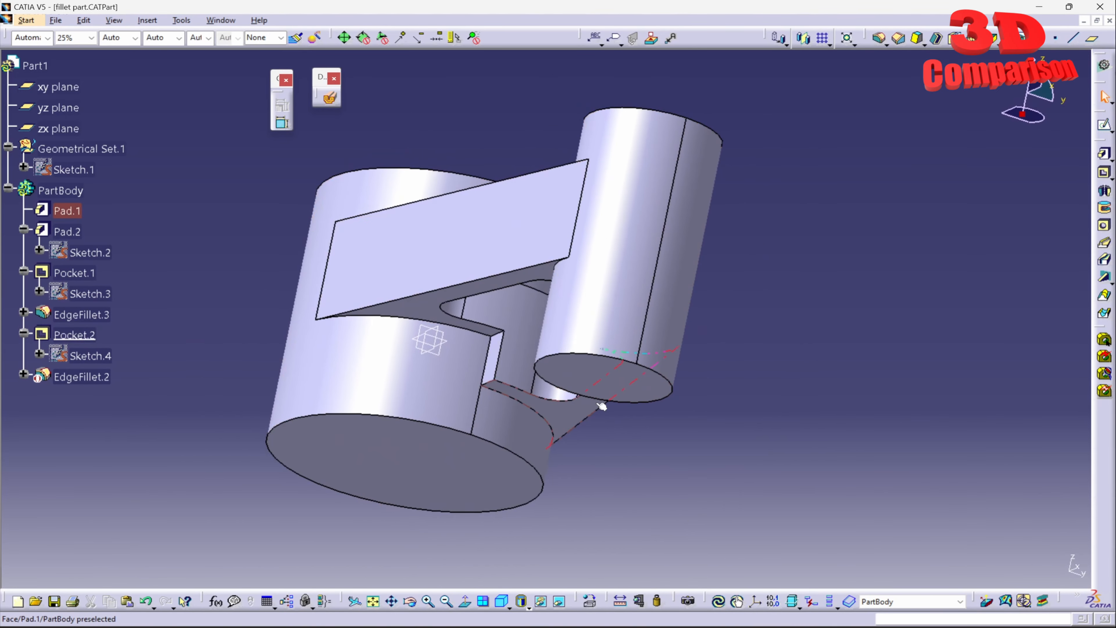
- Apply a 5 mm tangency edge fillet to the underside notch's inner edge, with the adjoining notch edge on the large cylinder as edge to keep
click(881, 40)
click(495, 385)
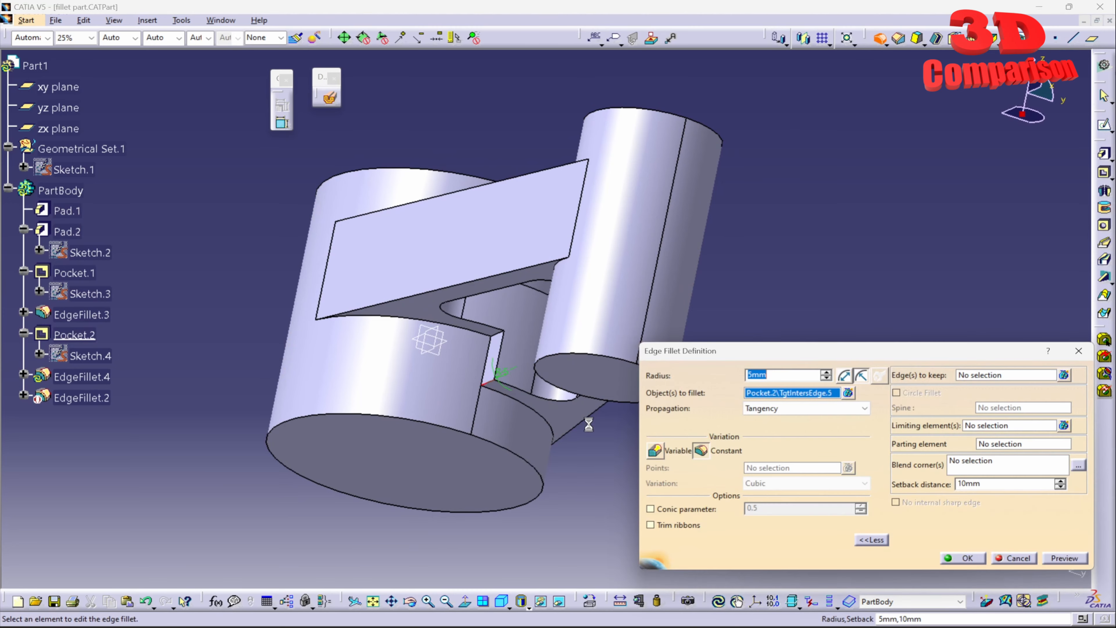
click(961, 558)
click(653, 354)
click(966, 377)
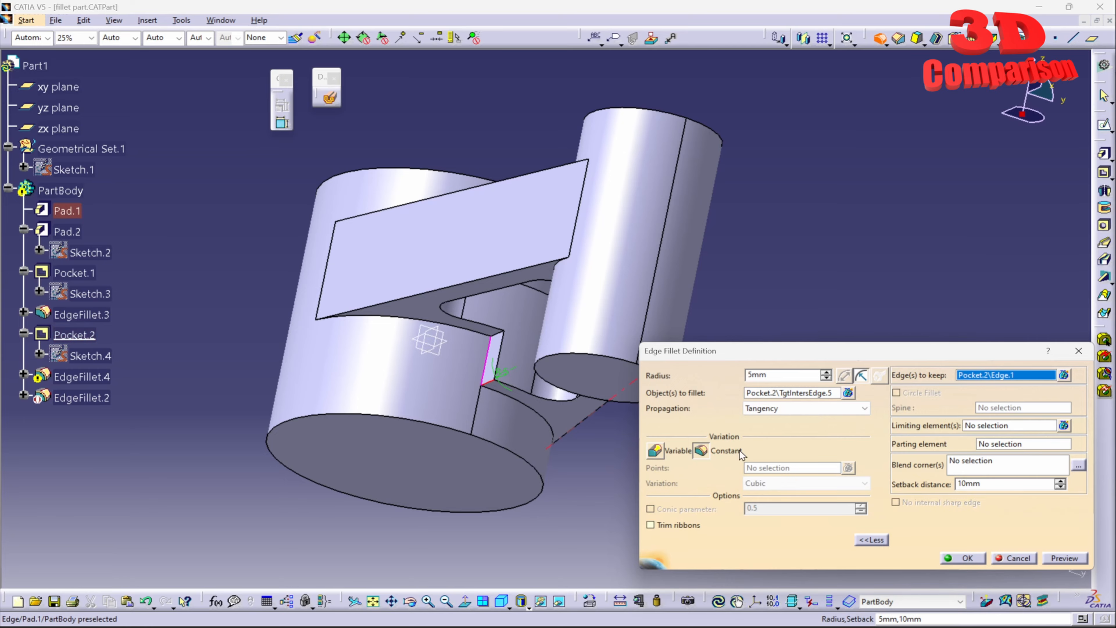
click(958, 555)
- Examine the new underside notch fillet up close and compare it with the notch on the opposite side of the part
middle_drag(698, 303, 787, 275)
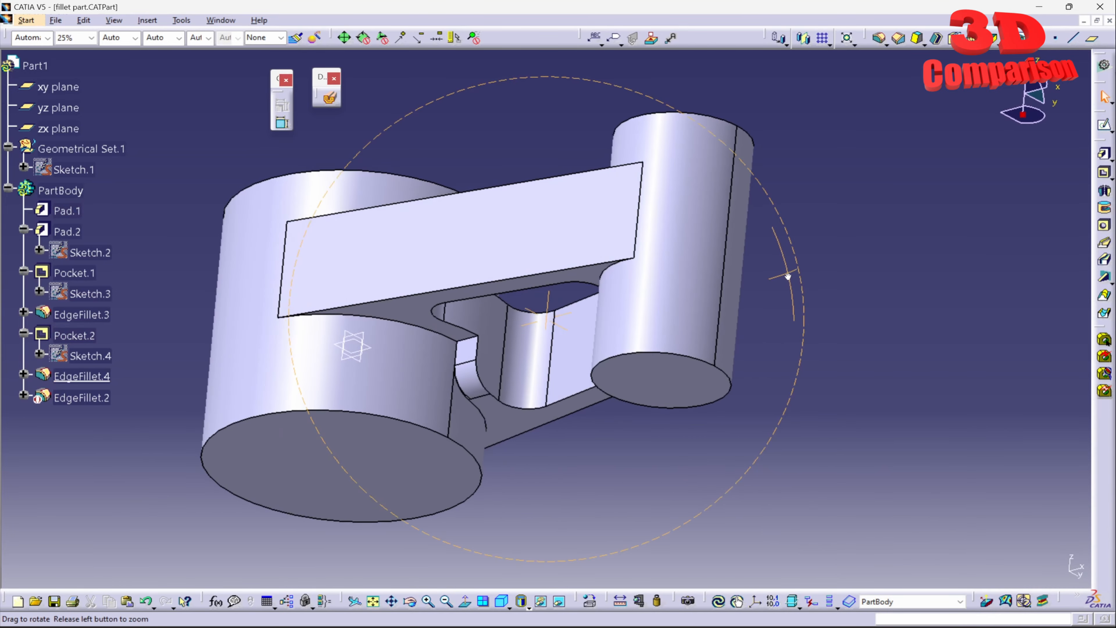
middle_click(473, 374)
middle_drag(618, 344, 611, 229)
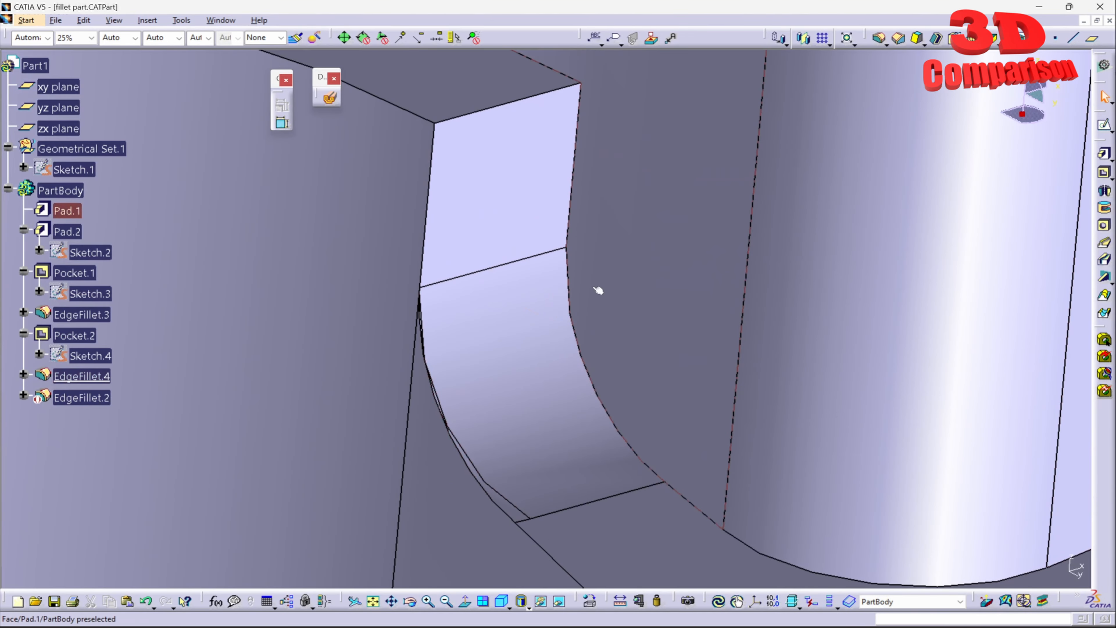
middle_drag(598, 292, 519, 293)
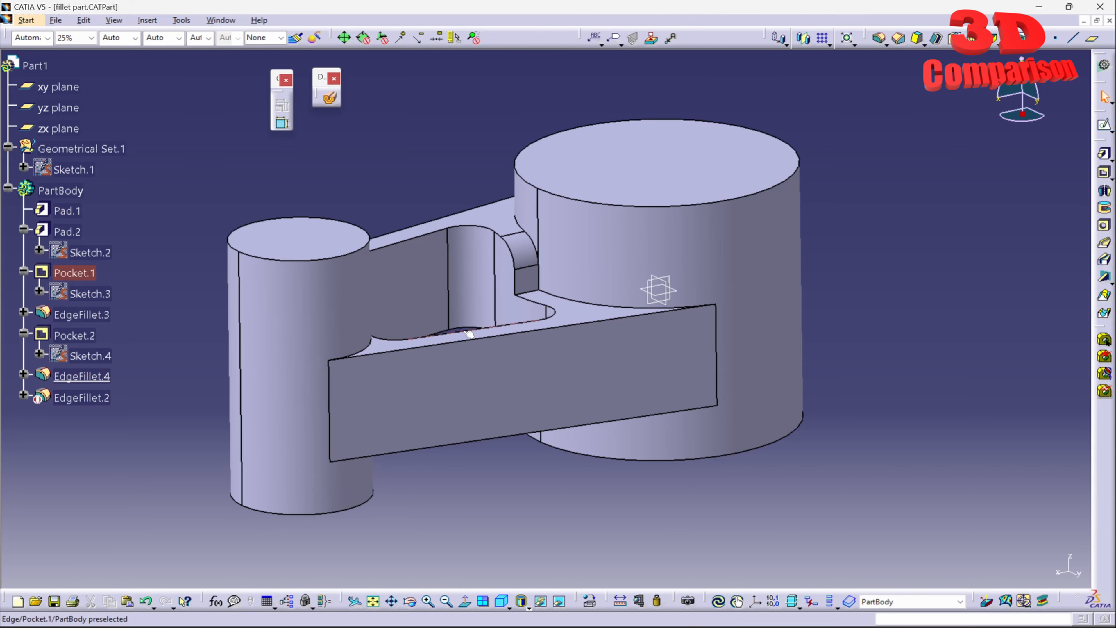
middle_drag(480, 371, 477, 284)
middle_drag(722, 330, 728, 374)
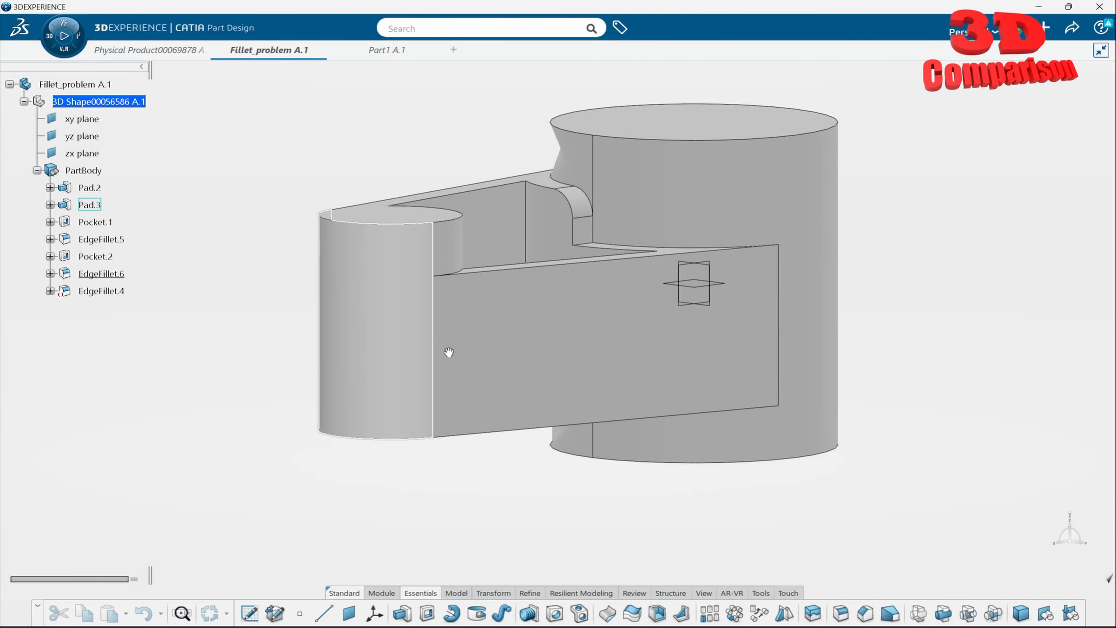
- Switch to the Fillet_problem part in 3DEXPERIENCE and examine the large cylinder's distorted surface beside the filleted notch from several angles
middle_drag(448, 351, 601, 315)
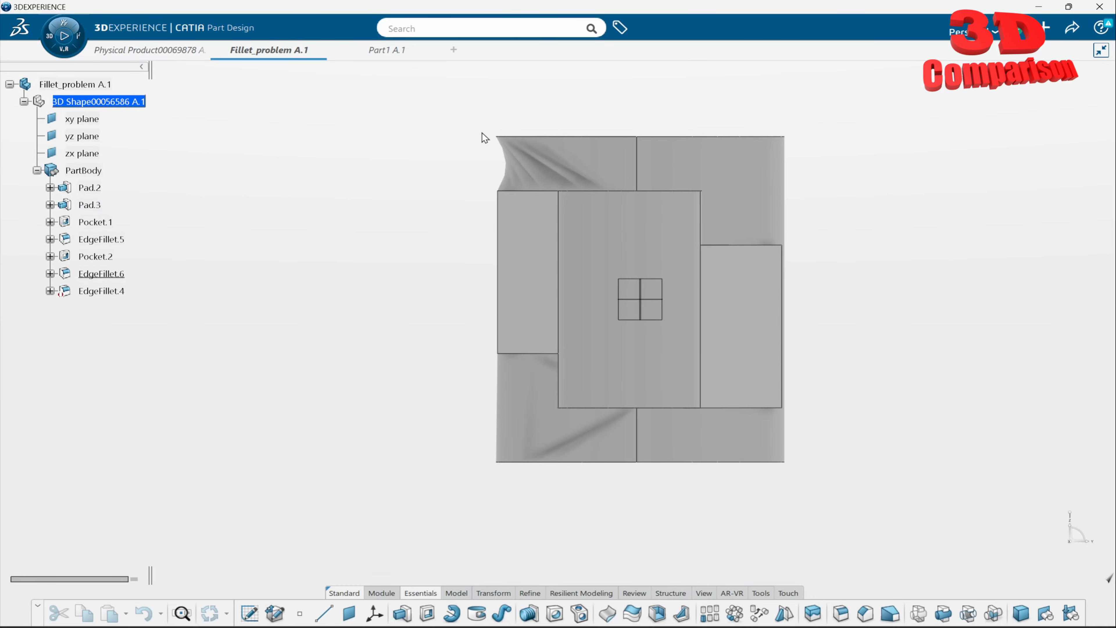
drag(487, 136, 529, 453)
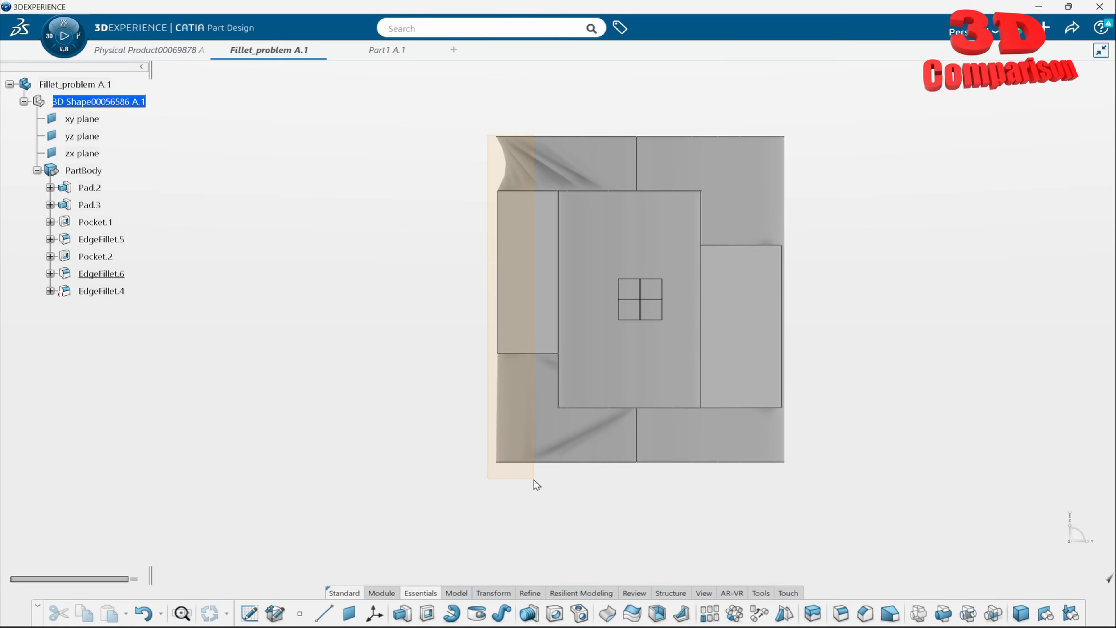
drag(533, 479, 525, 444)
middle_drag(699, 299, 540, 337)
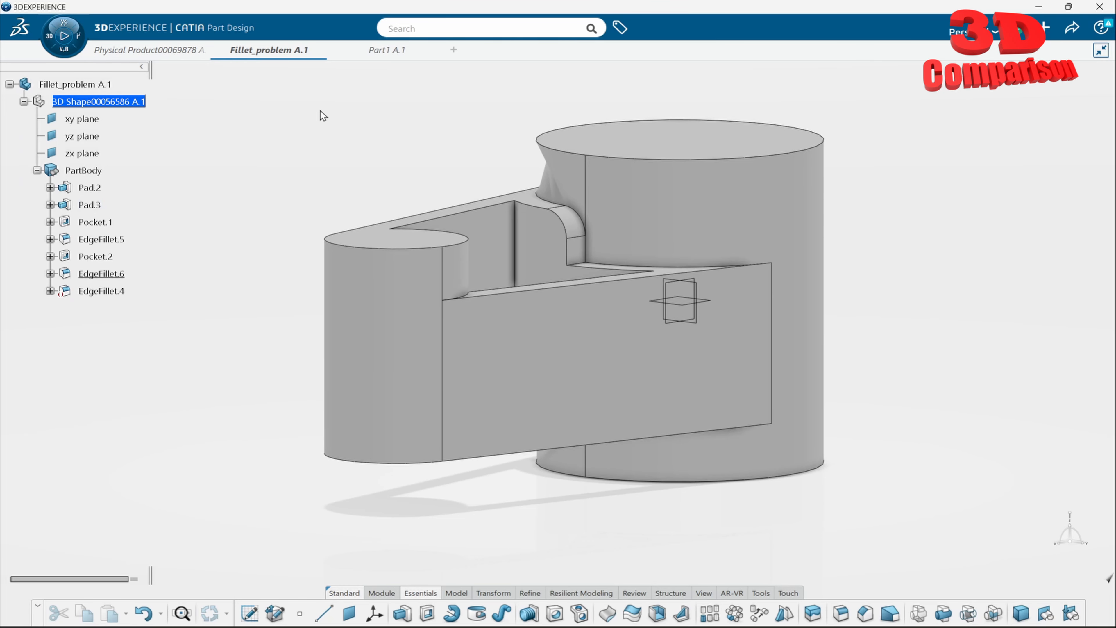
drag(547, 242, 886, 526)
middle_drag(848, 229, 764, 241)
middle_drag(538, 243, 567, 289)
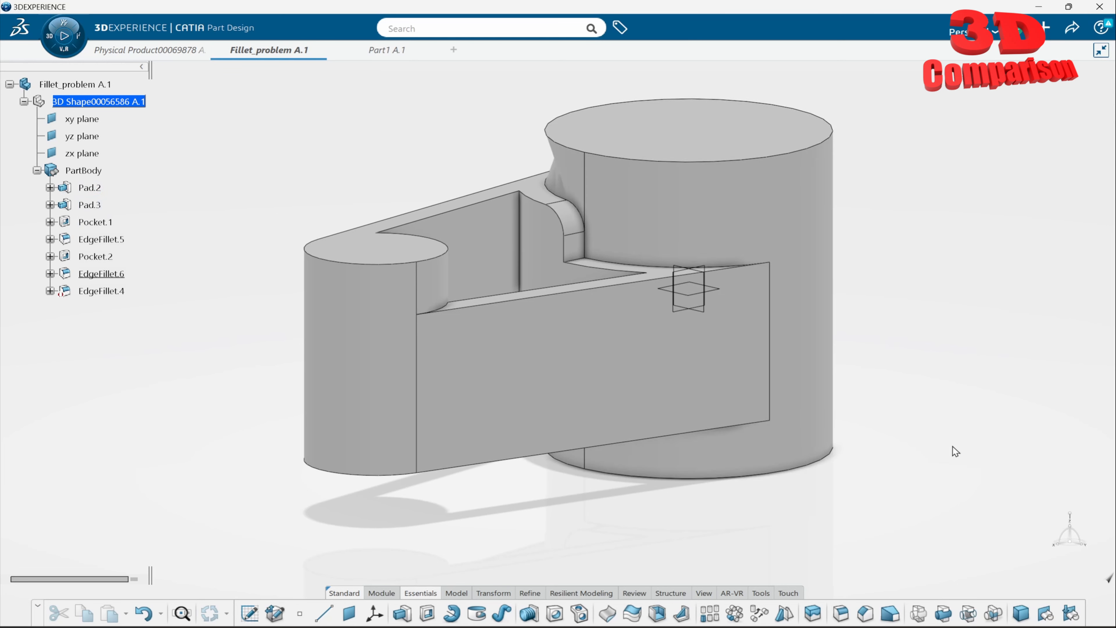